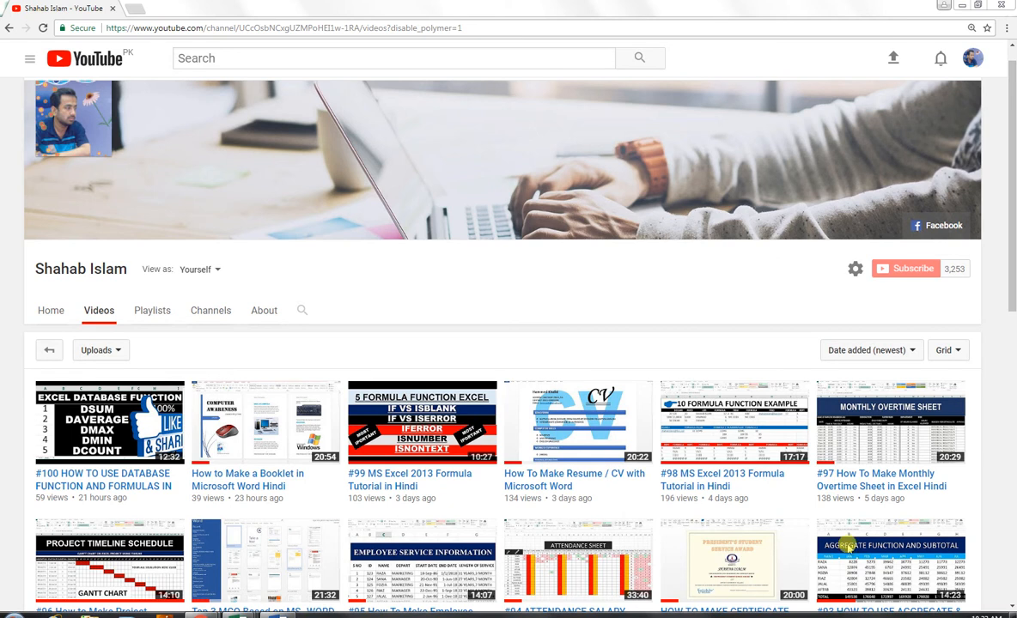
Review the viewer comments in the channel's notifications and close the notification list
click(940, 60)
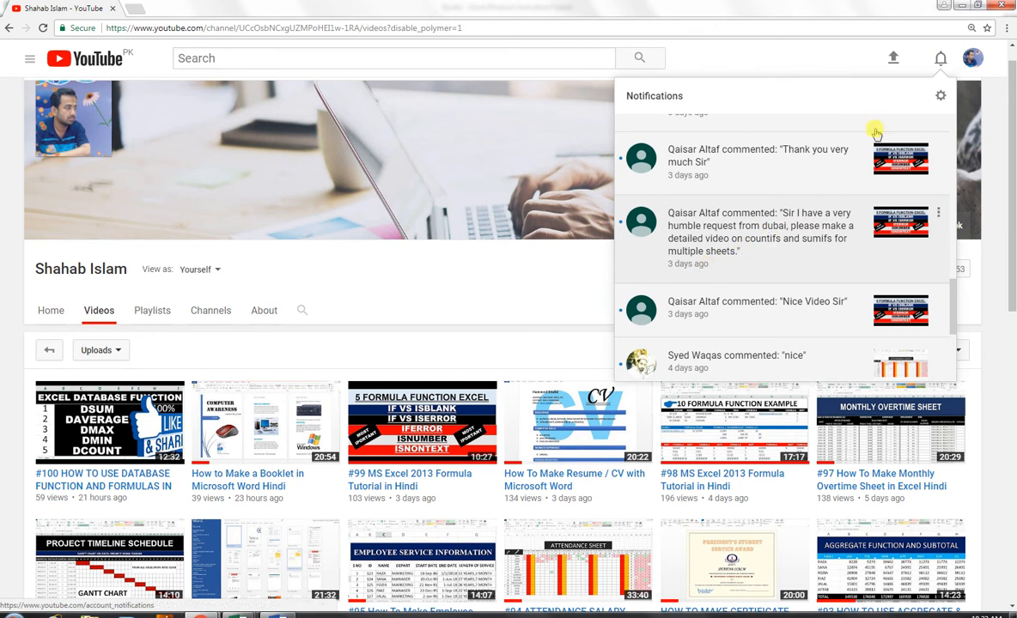
click(940, 60)
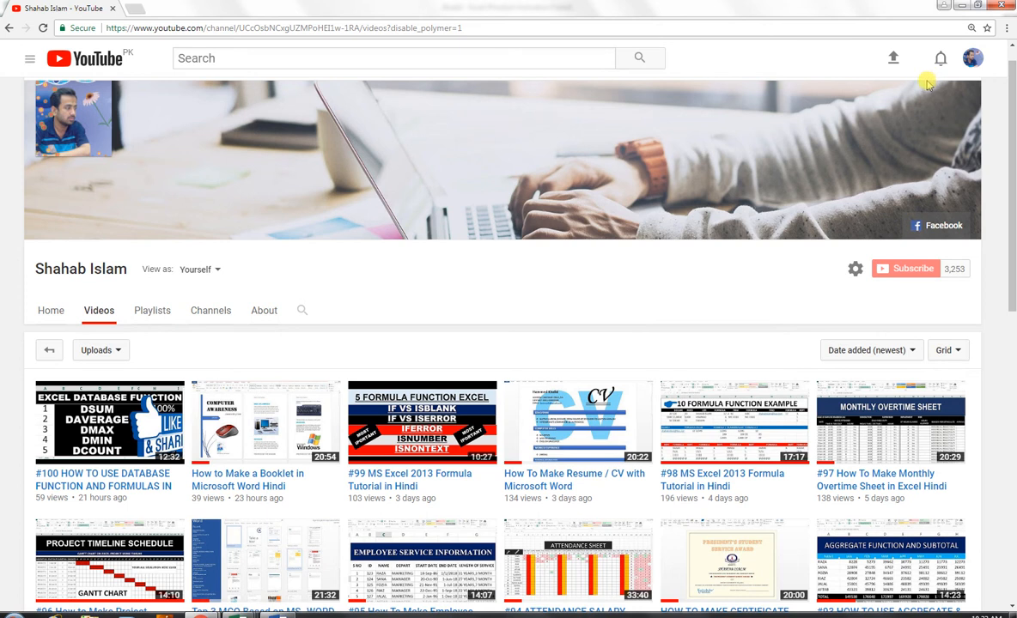
mouse_move(925, 84)
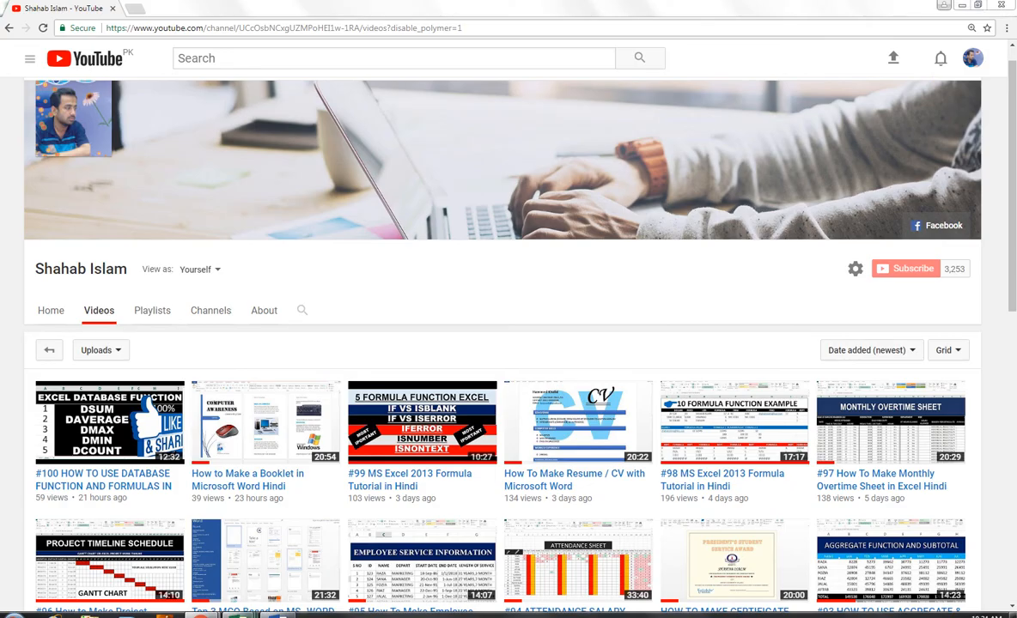
Switch to the Excel workbook and view the Move or Copy options for Sheet1 without applying them
mouse_move(239, 611)
click(292, 520)
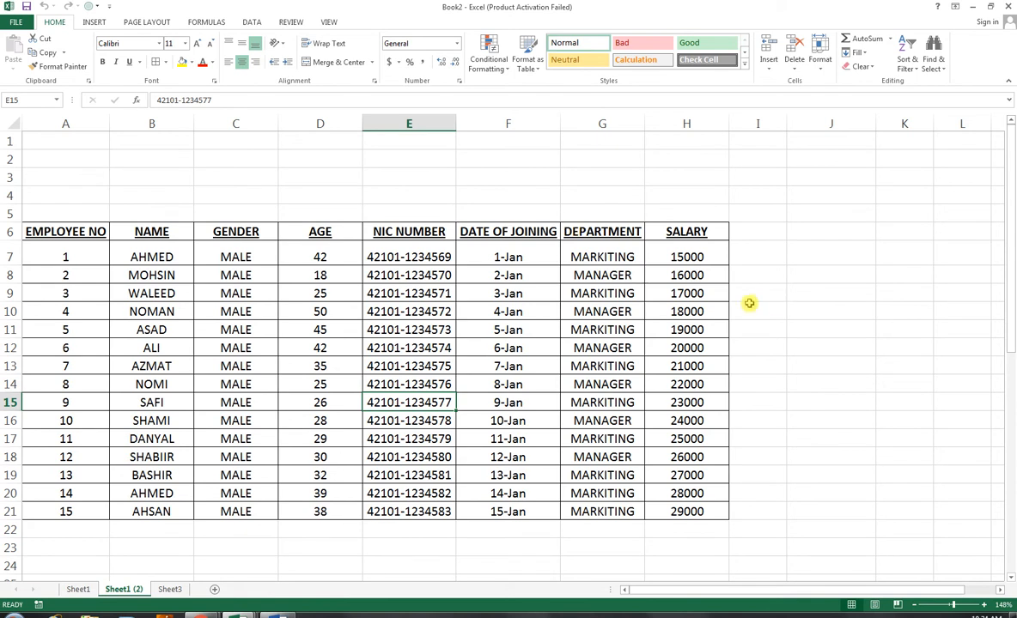
click(78, 590)
right_click(78, 592)
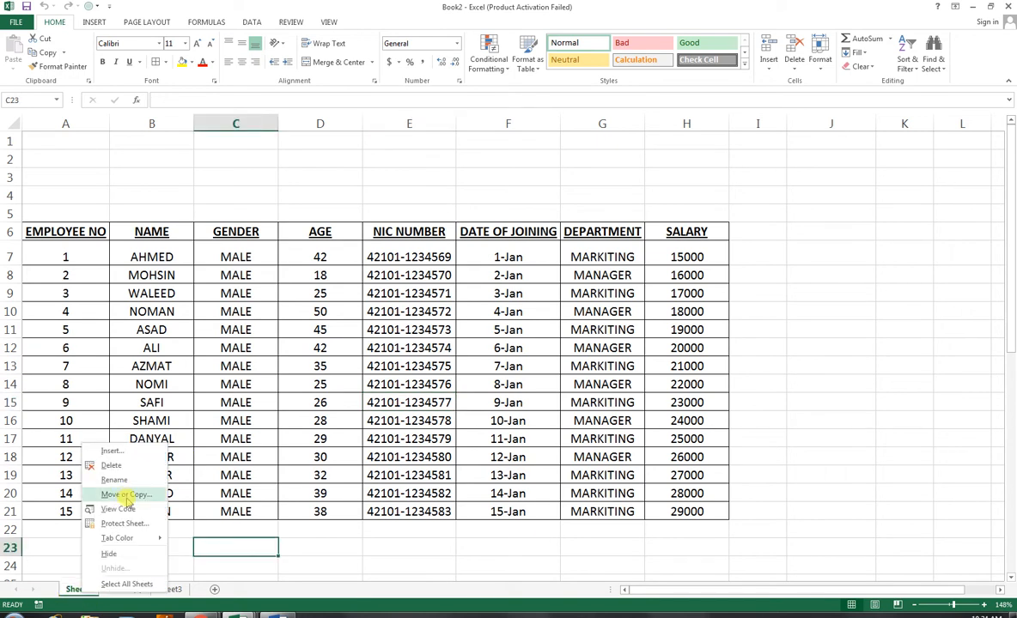
click(125, 498)
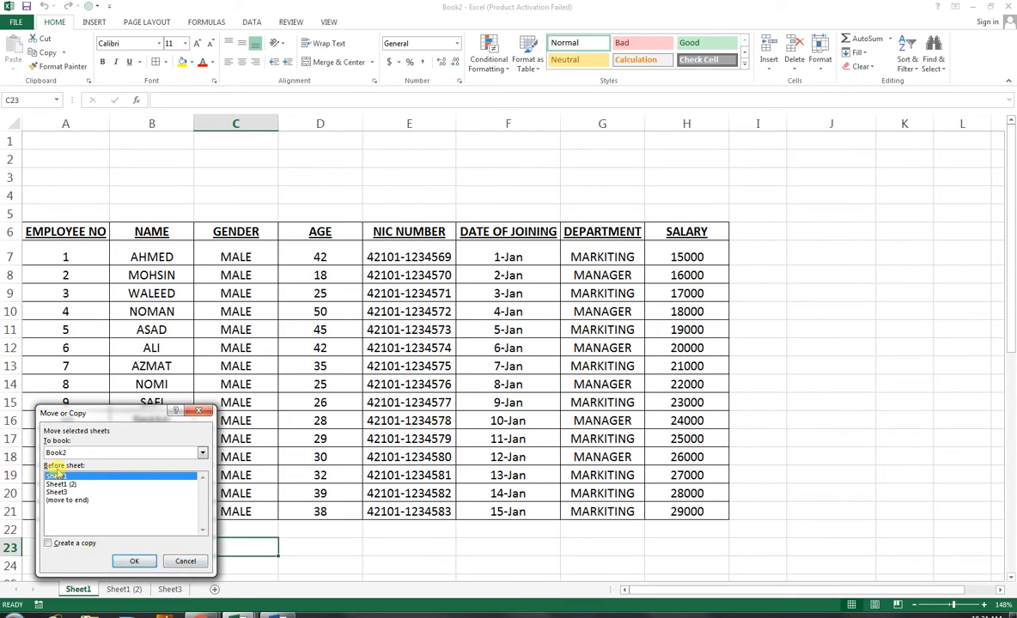
click(187, 563)
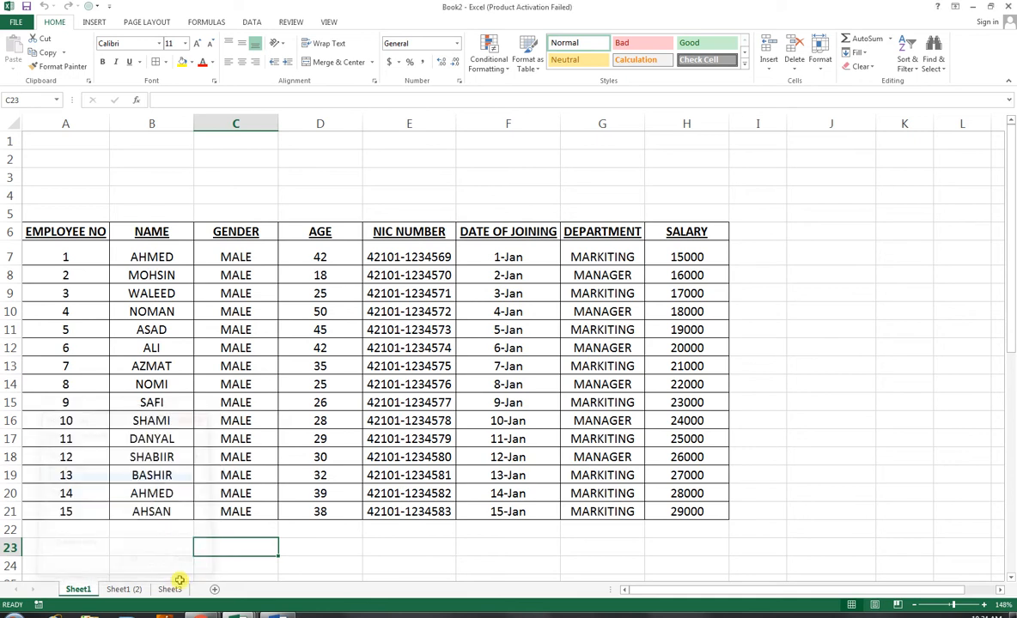
Compare the employee tables on Sheet1 and Sheet1 (2) with the department and salary lookup layout on Sheet3
click(125, 590)
click(78, 590)
click(118, 590)
click(169, 590)
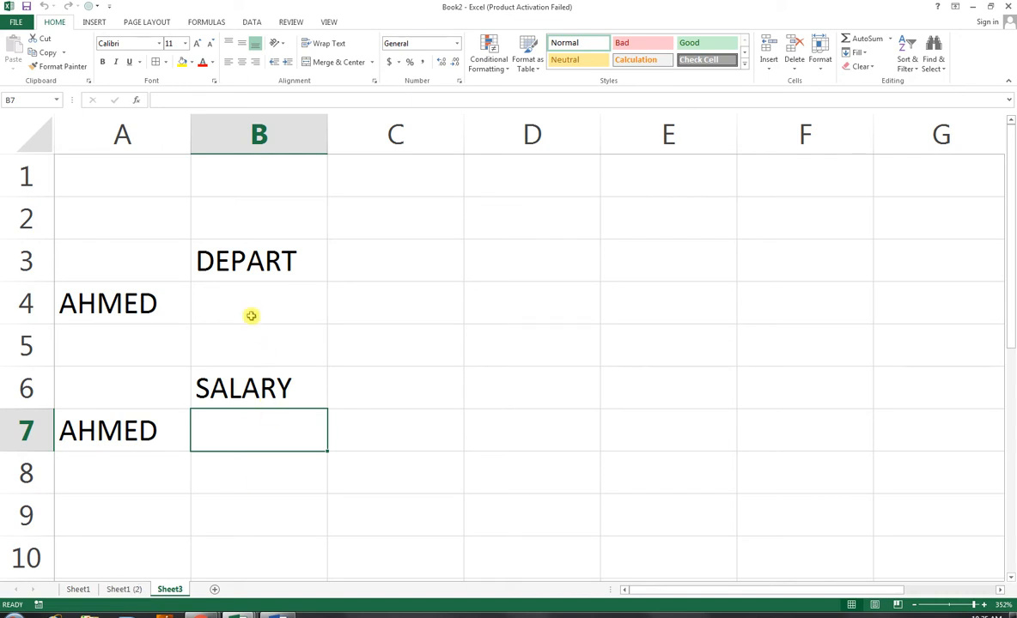
click(79, 589)
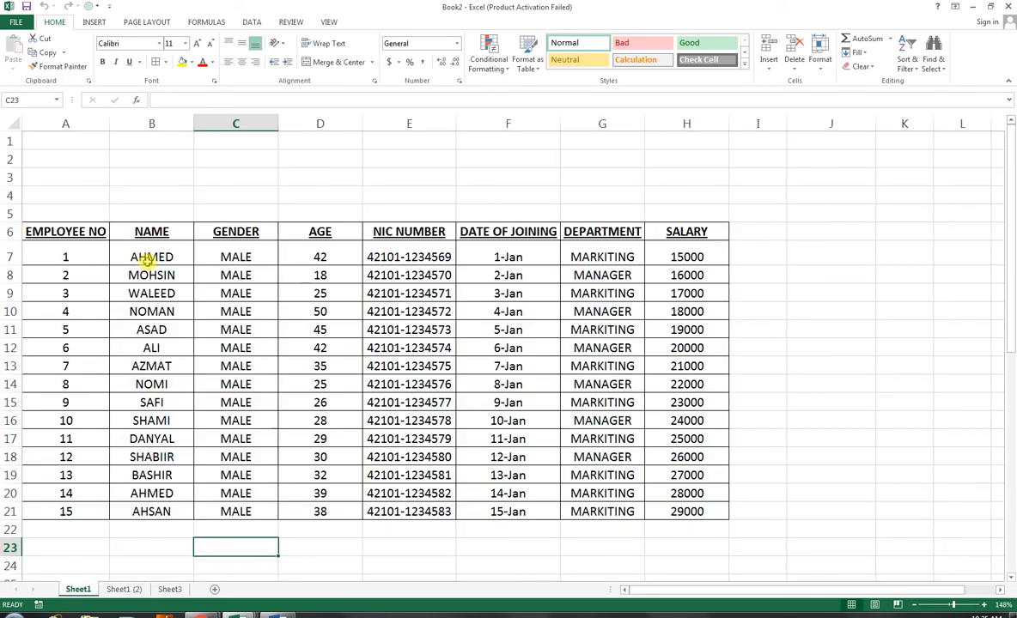
click(121, 589)
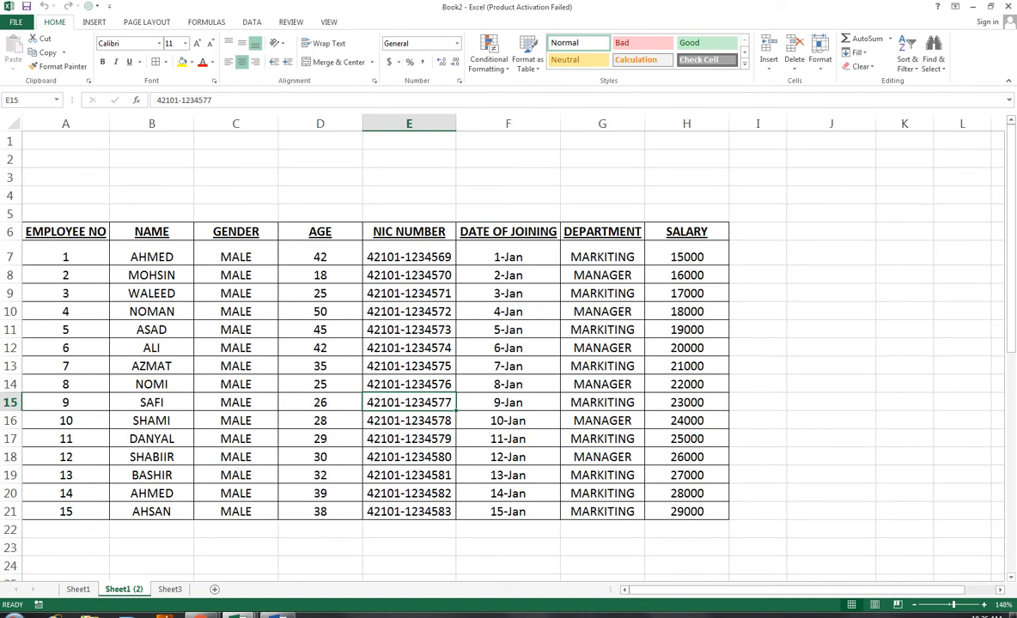
Switch to the YouTube channel page in the browser
mouse_move(200, 612)
click(300, 538)
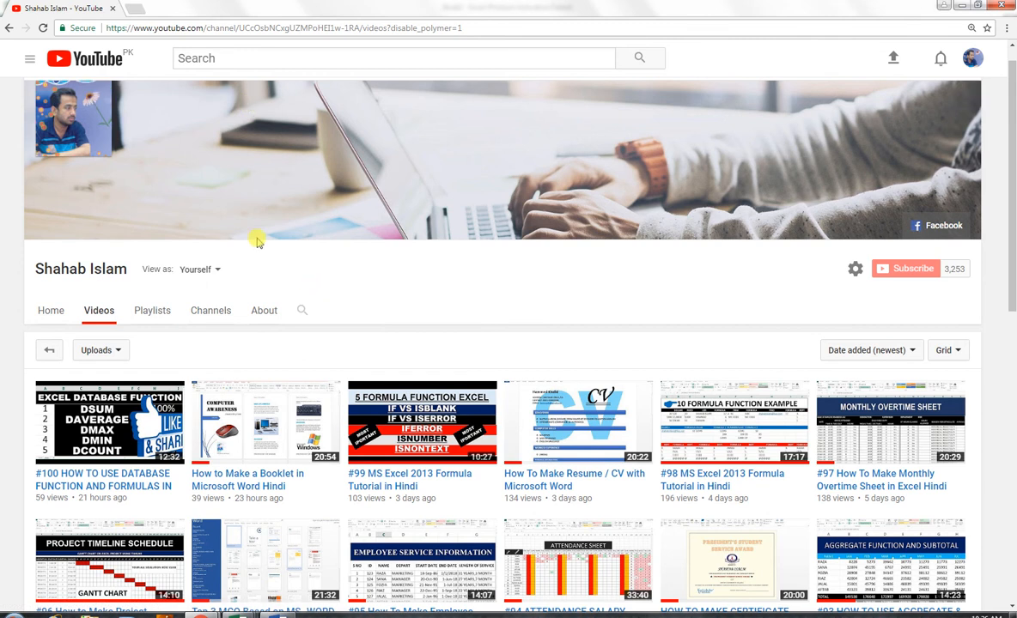
click(196, 57)
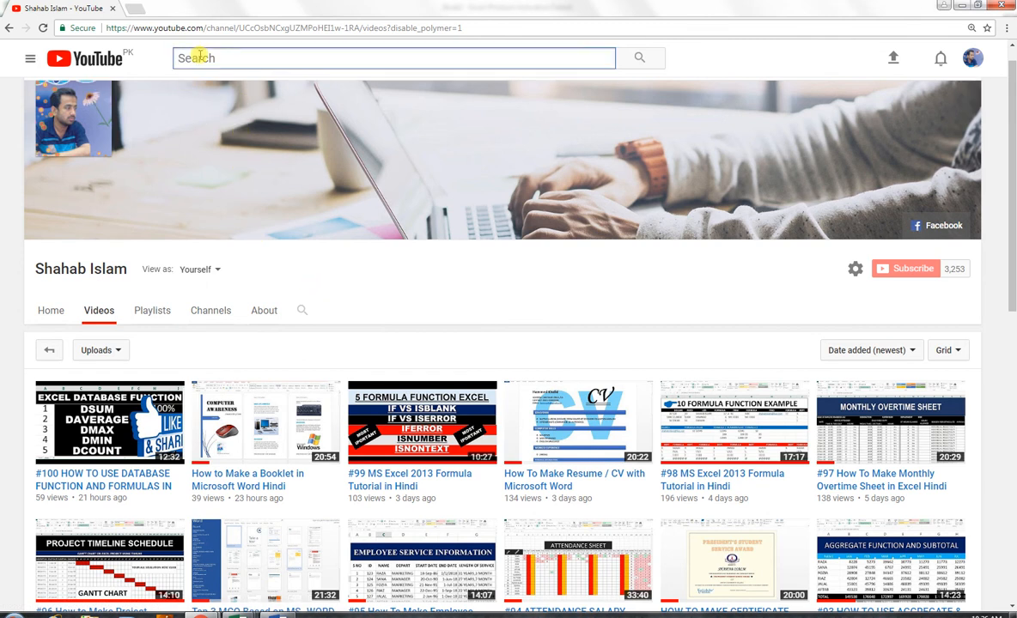
text(SUMIF)
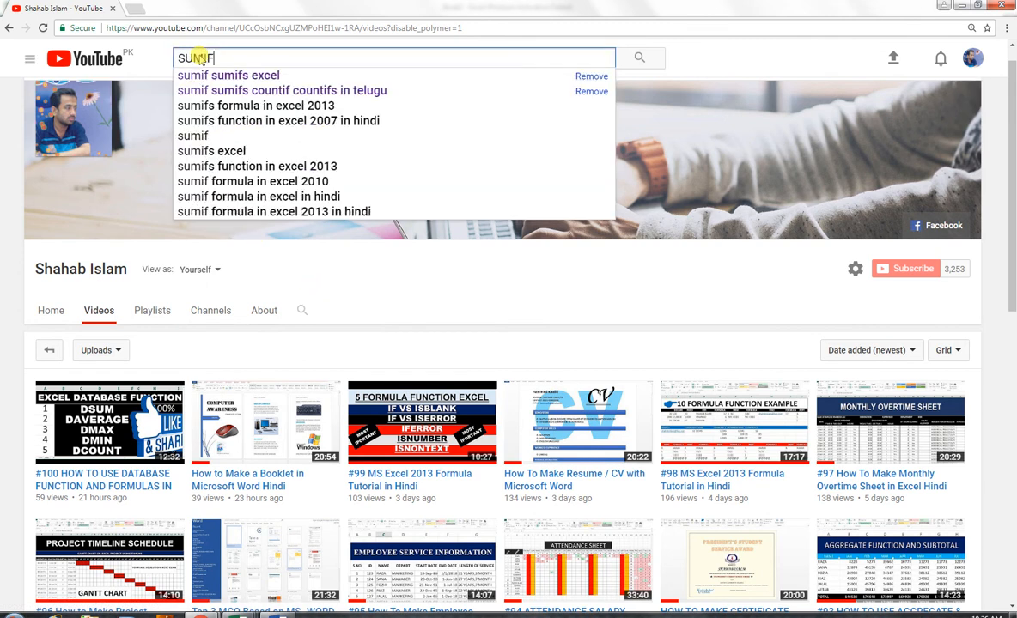
key(BackSpace)
key(BackSpace)
key(BackSpace)
key(BackSpace)
key(BackSpace)
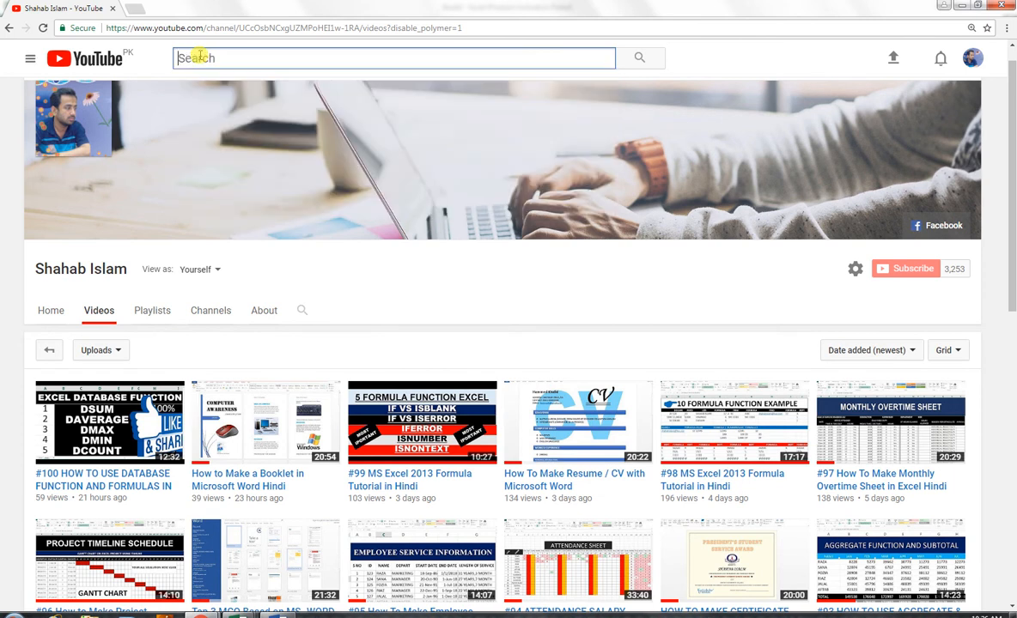
Search within the channel for SUMIFS and hide the navigation sidebar beside the video list
click(299, 310)
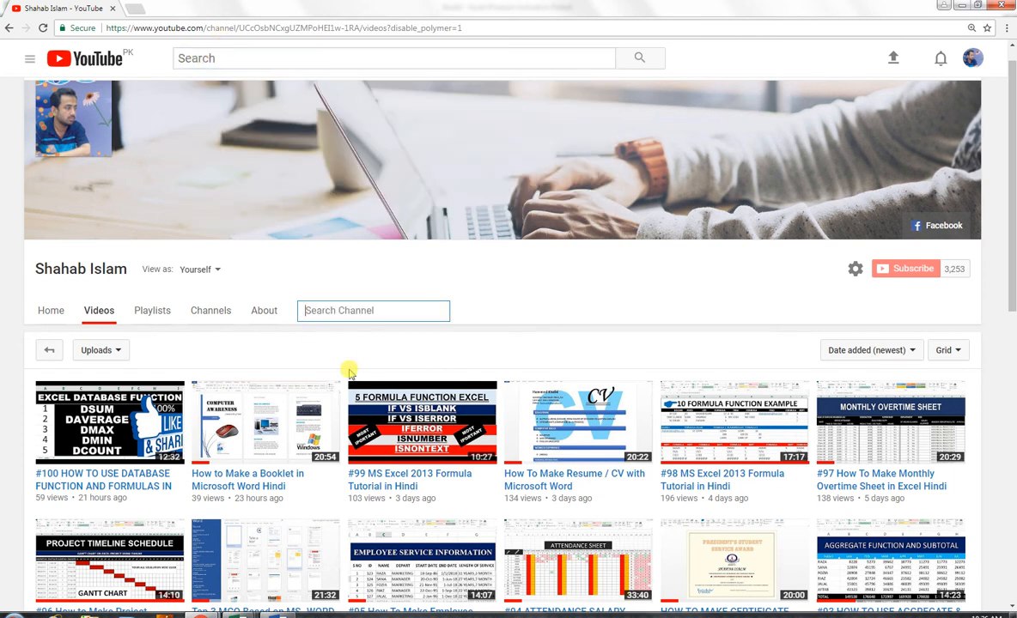
text(SUMIFS)
key(Return)
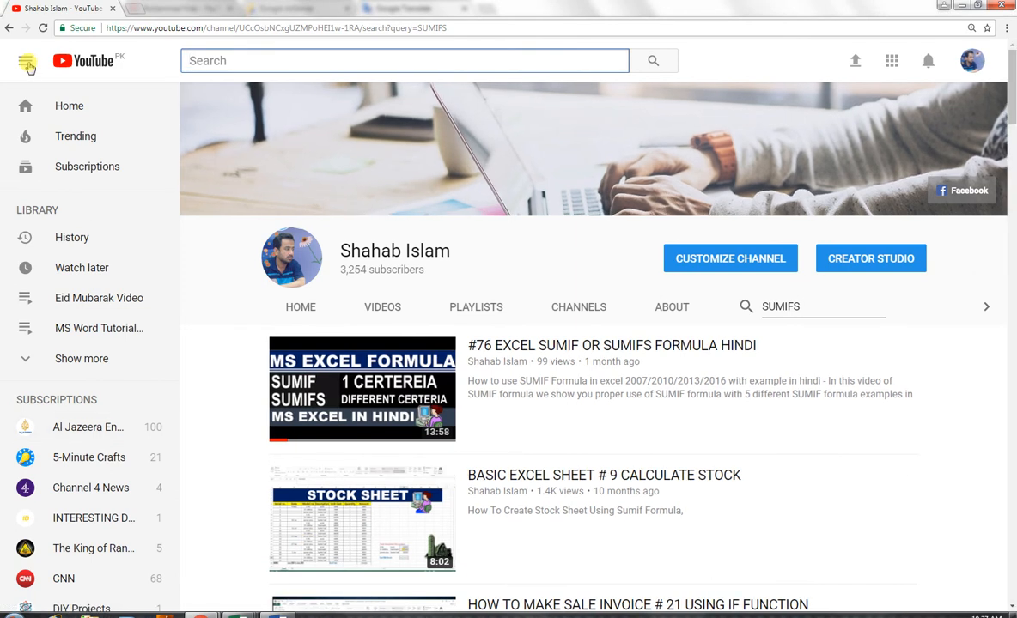
click(27, 62)
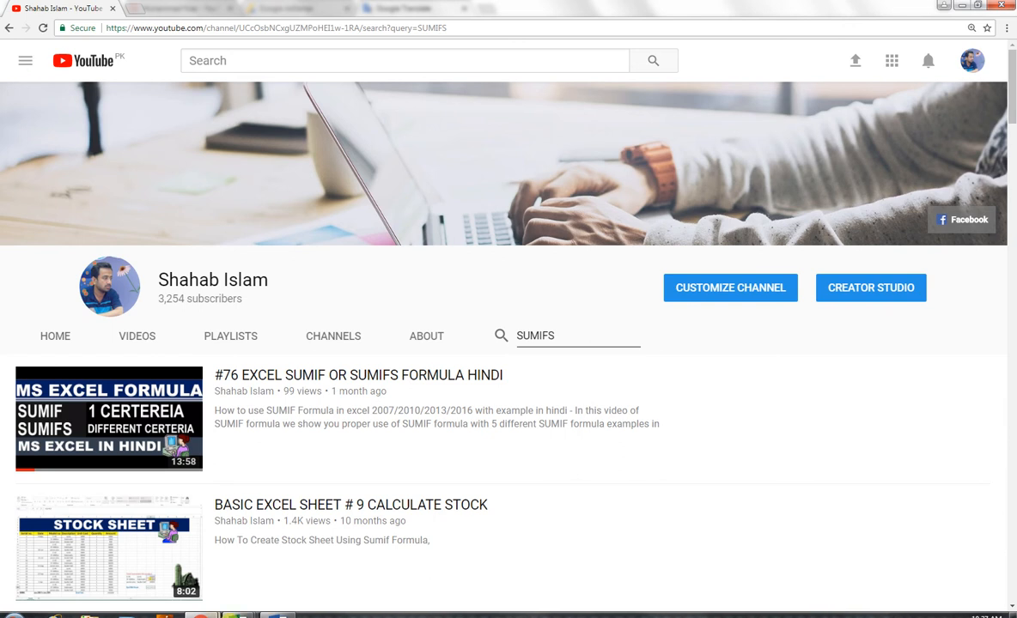
Switch to the Excel workbook, review the tables on Sheet1 and Sheet1 (2), and display Sheet3
mouse_move(238, 613)
click(337, 580)
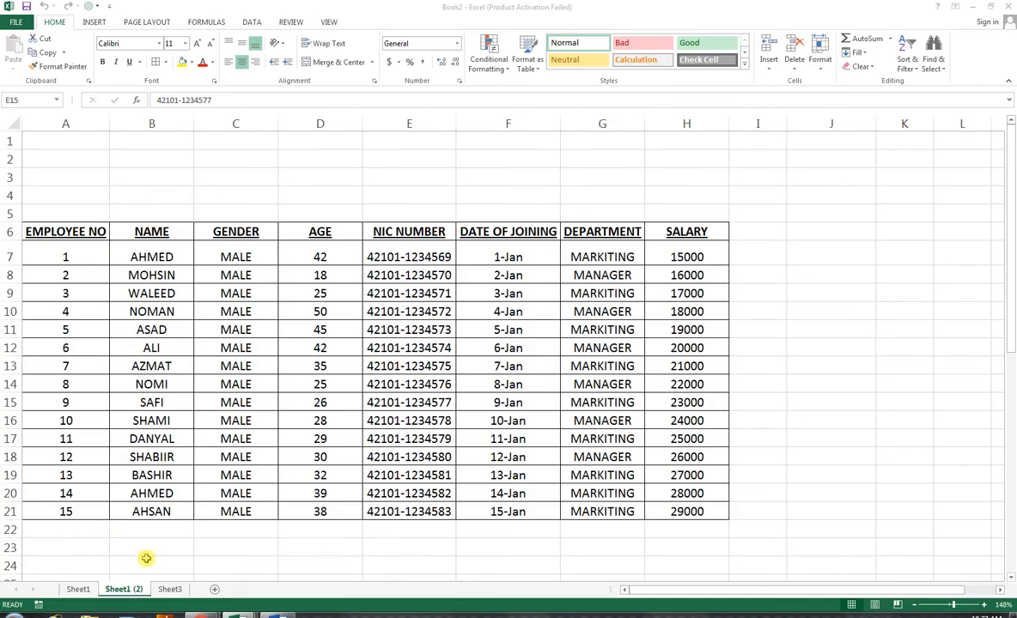
click(79, 590)
click(113, 590)
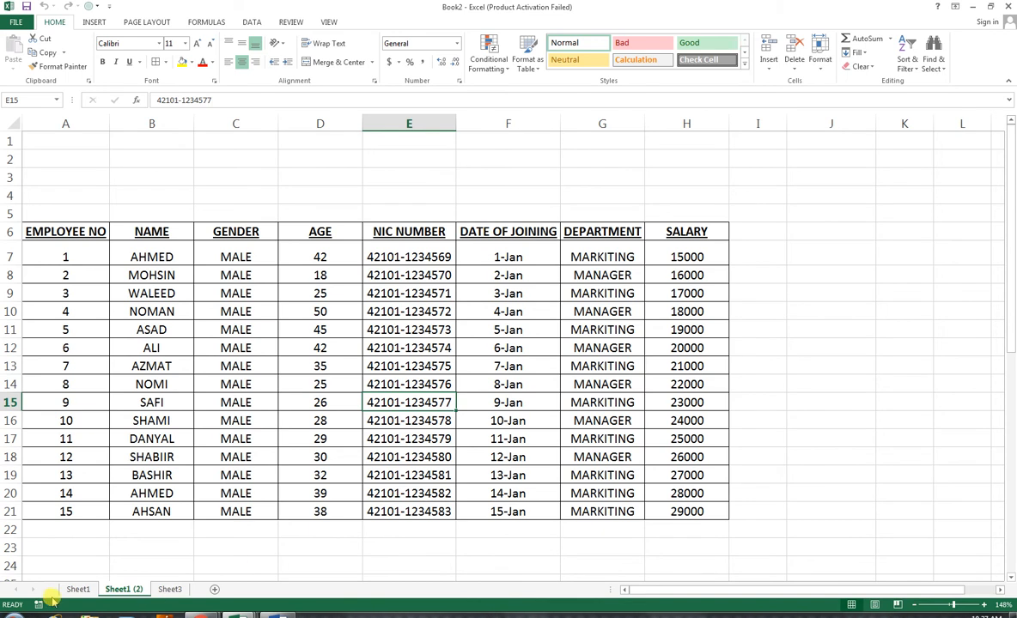
click(78, 591)
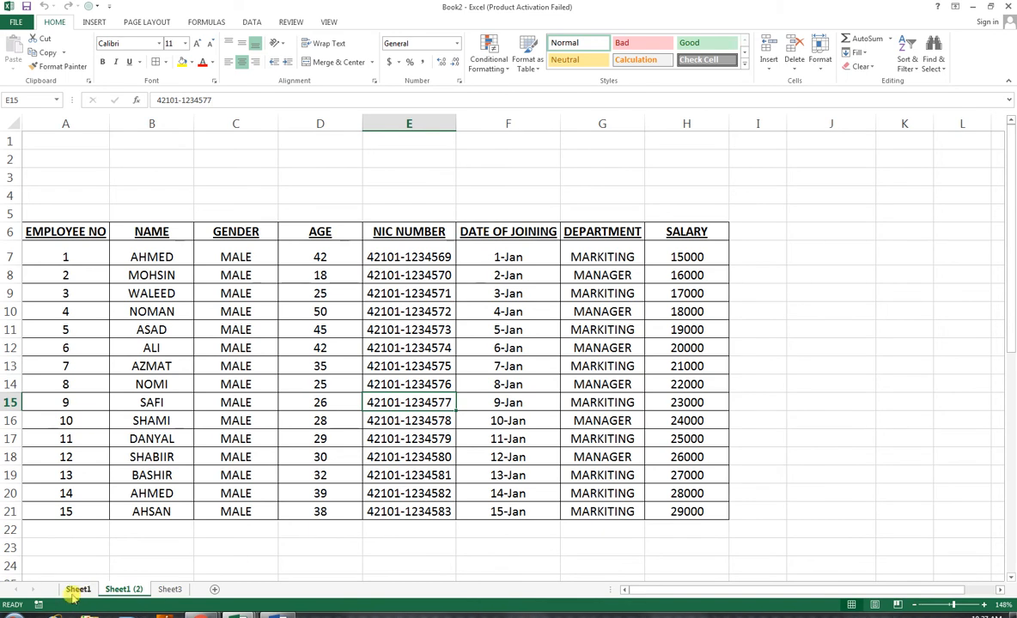
click(120, 590)
click(163, 592)
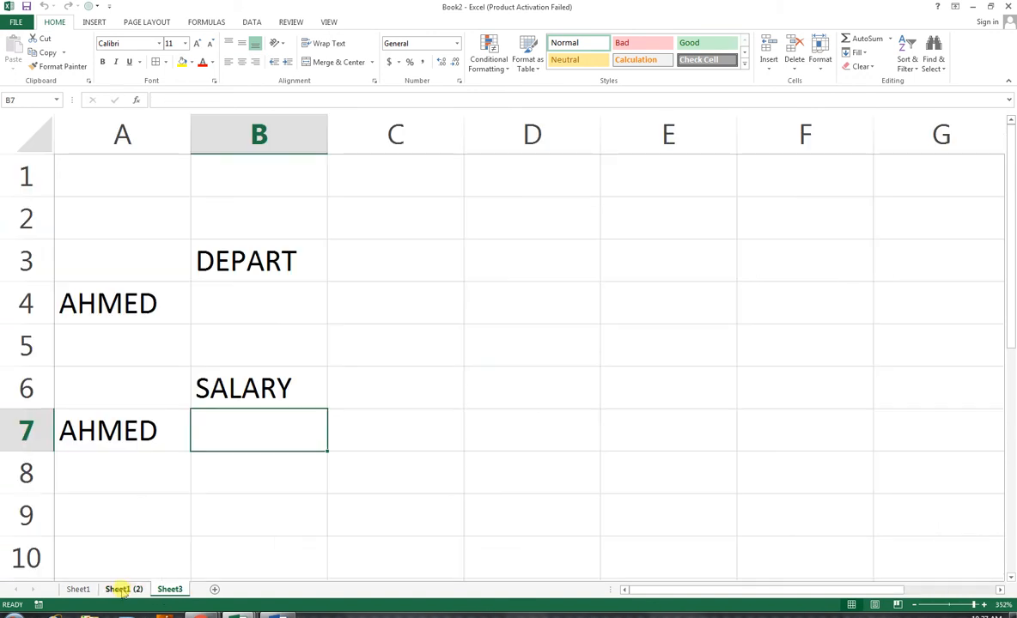
click(658, 267)
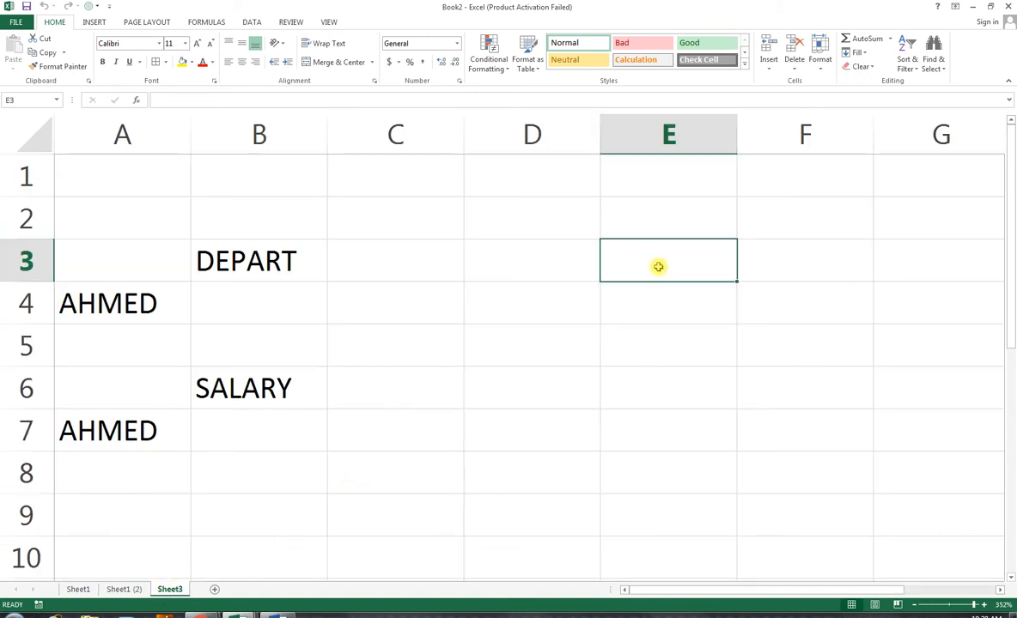
text(=SUM()
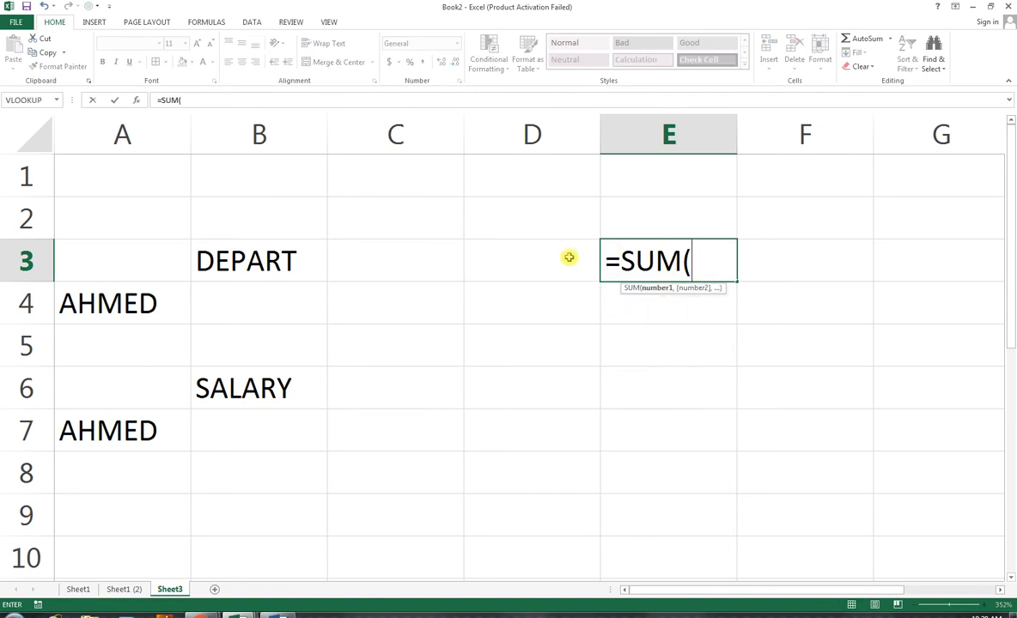
drag(554, 264, 542, 445)
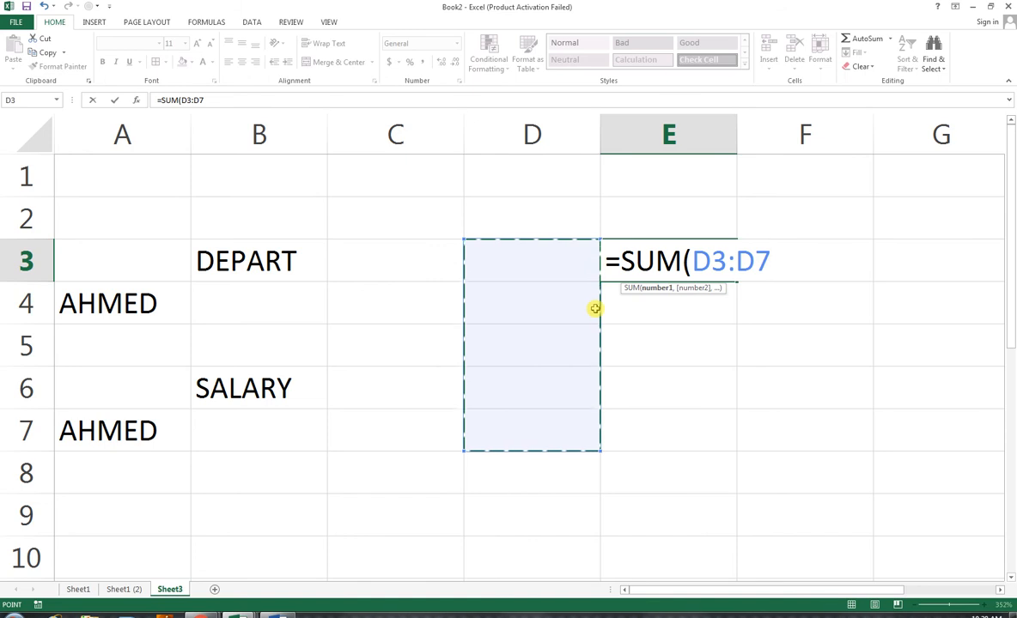
key(BackSpace)
key(BackSpace)
key(BackSpace)
key(BackSpace)
key(BackSpace)
key(BackSpace)
key(BackSpace)
key(BackSpace)
key(BackSpace)
key(BackSpace)
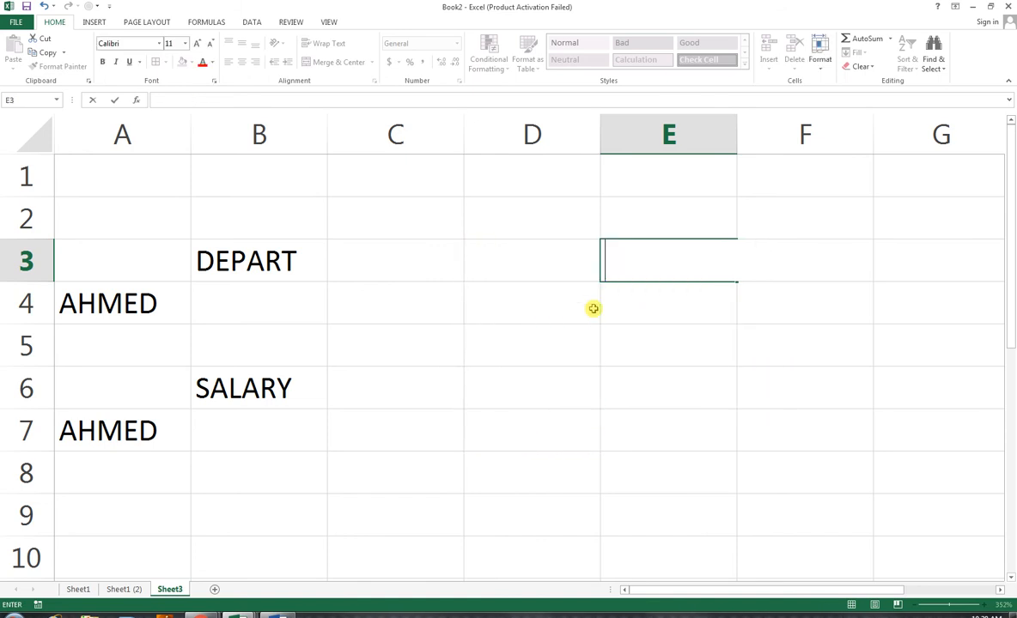
key(Right)
key(Left)
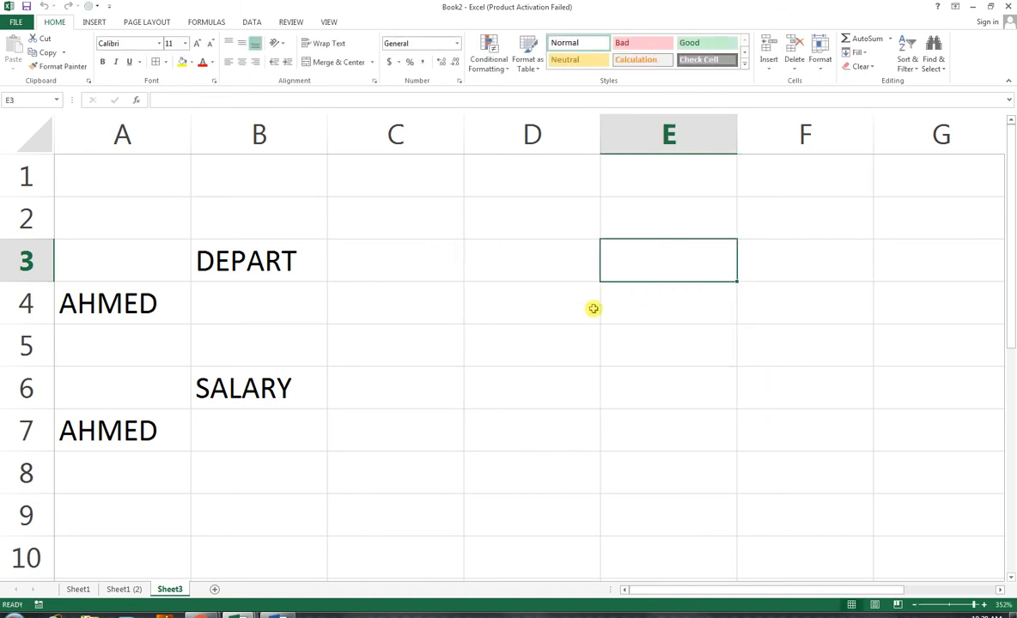
Total the salary column of Sheet1 (2) in cell E3 of Sheet3 with =SUM('Sheet1 (2)'!H7:H21)
text(=SUM()
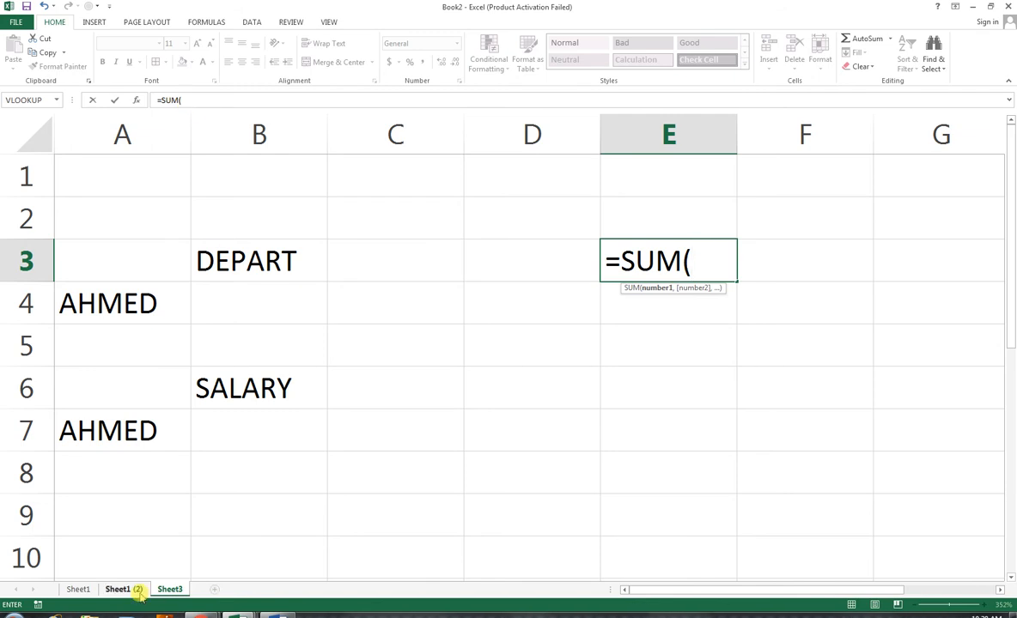
click(136, 592)
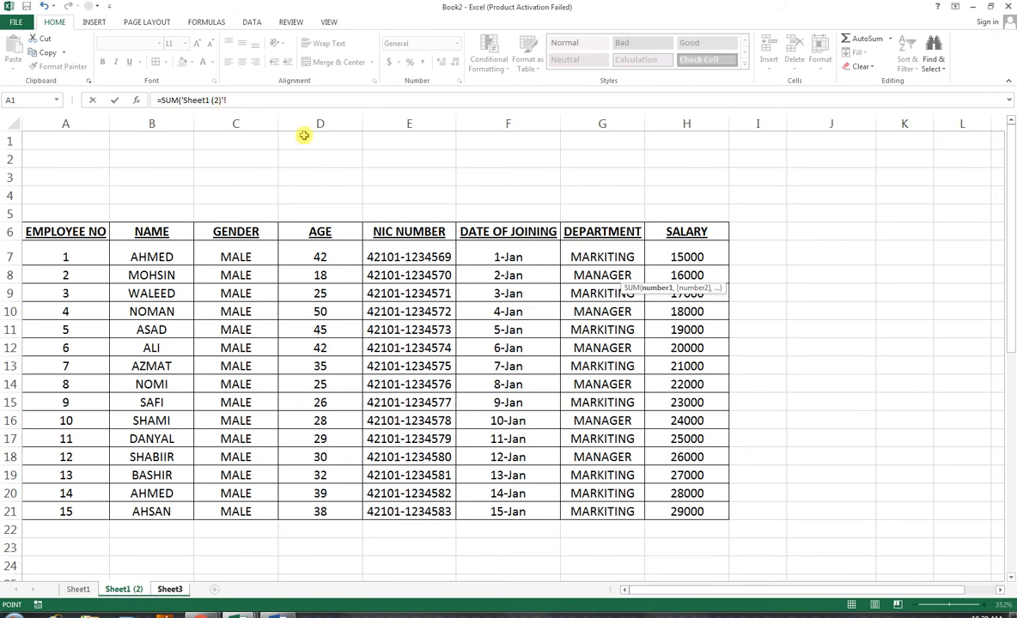
drag(671, 257, 666, 507)
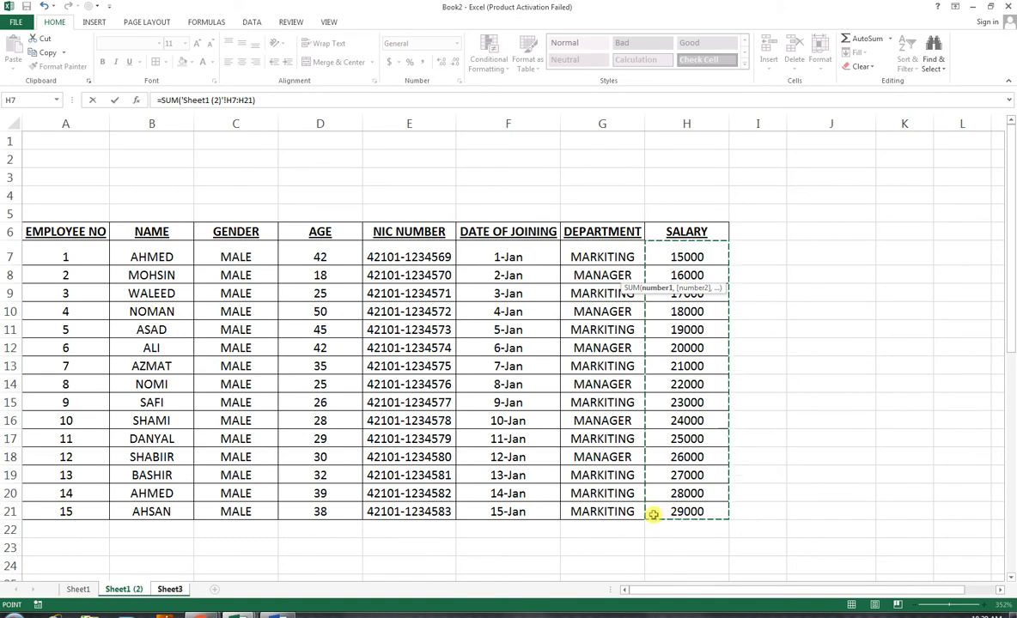
text())
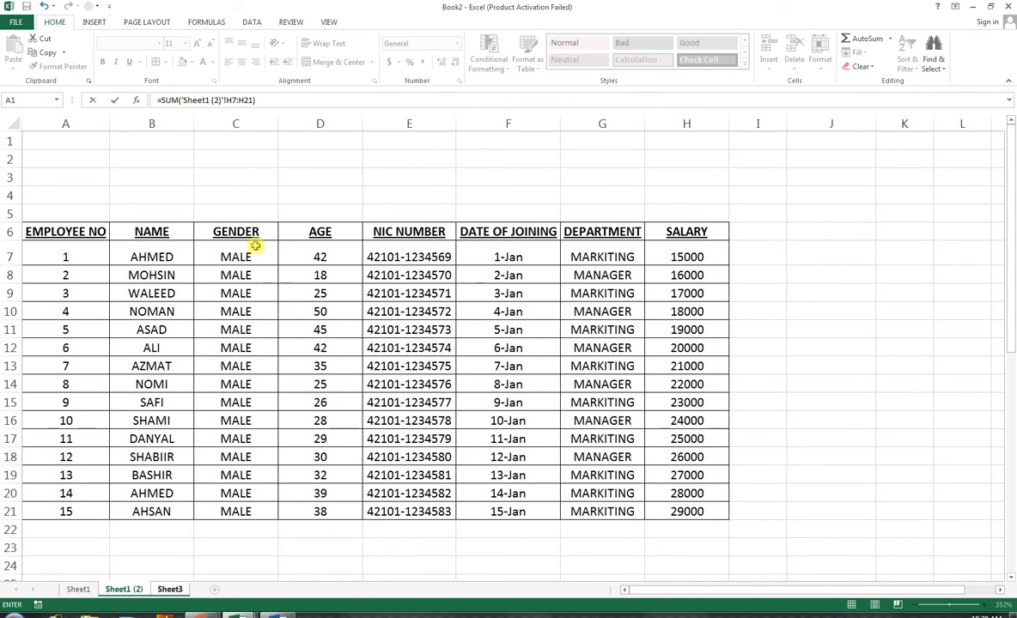
key(Return)
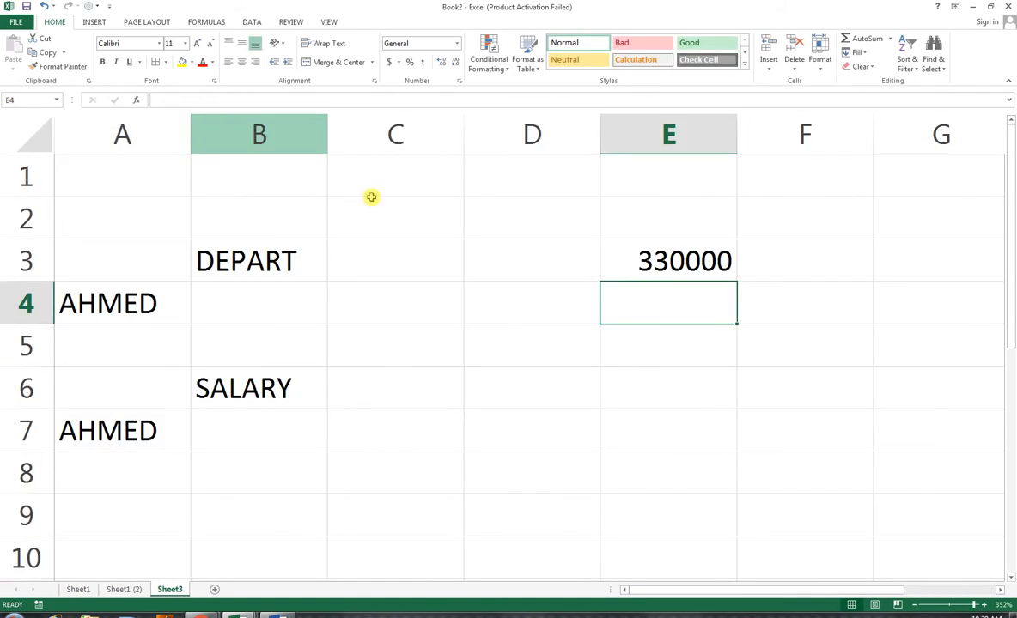
Clear the cross-sheet SUM formula from cell E3 on Sheet3
click(651, 256)
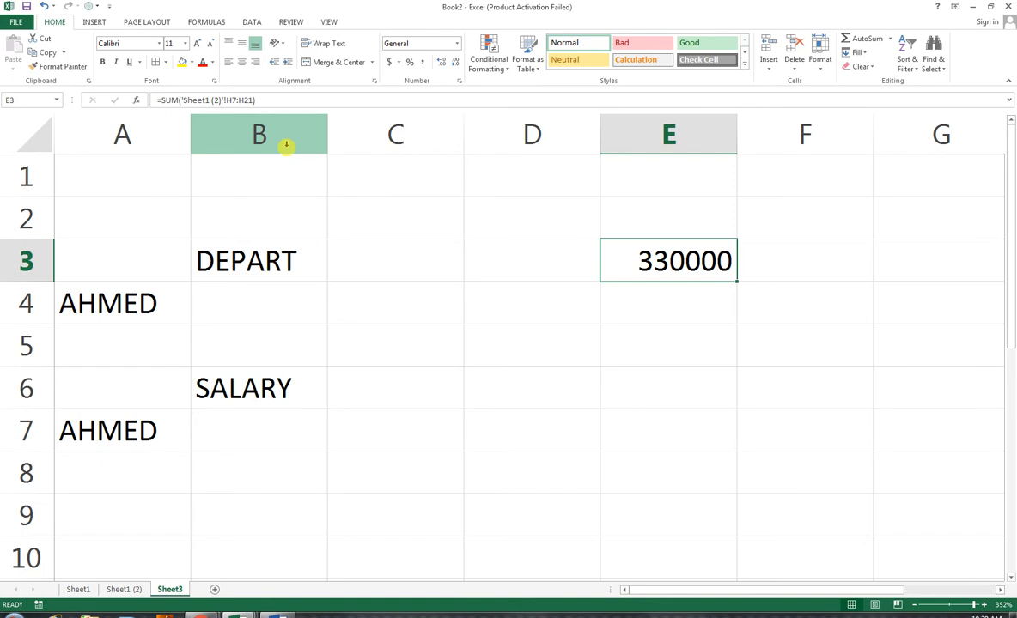
key(Delete)
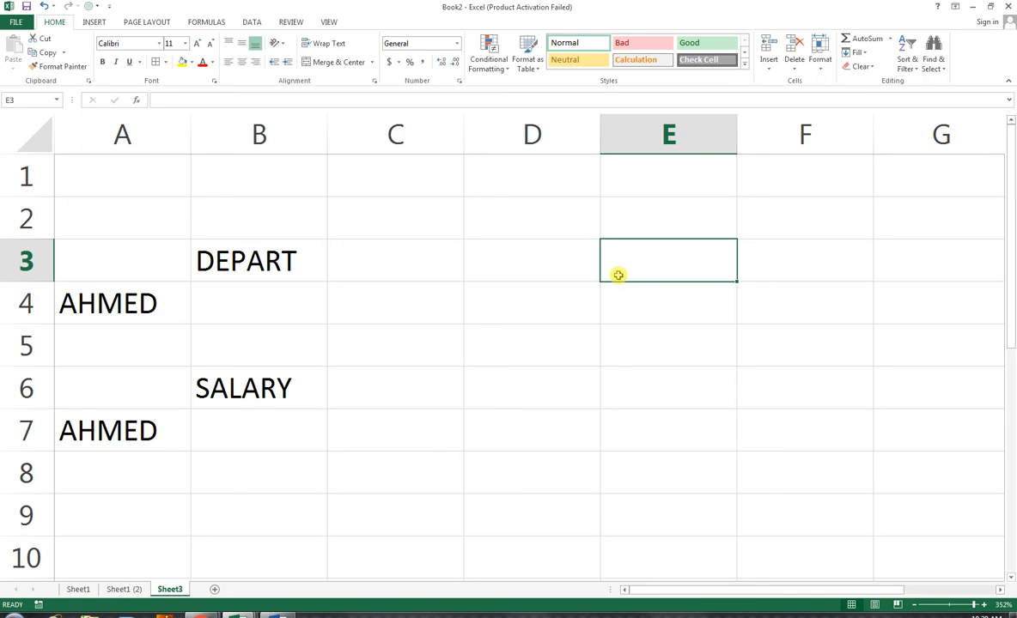
key(ctrl+z)
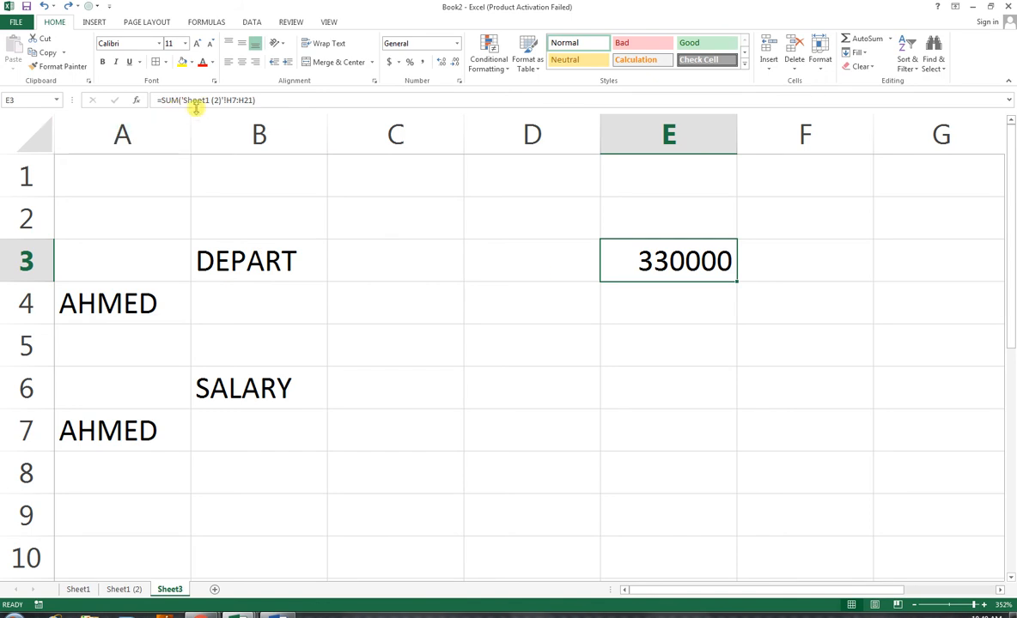
key(Delete)
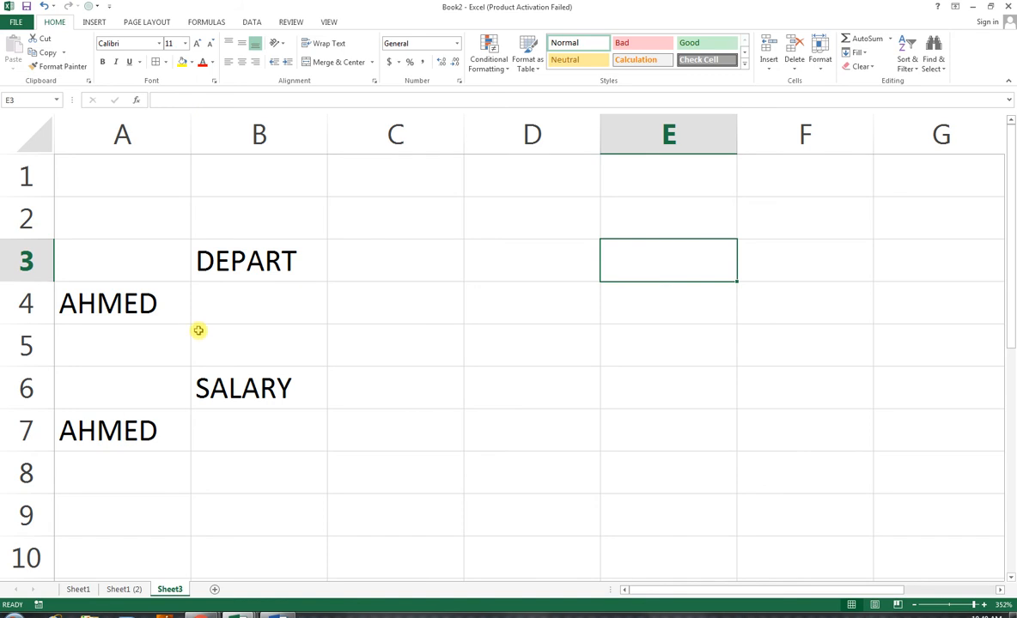
Rename Sheet1 as A and Sheet1 (2) as B
click(78, 590)
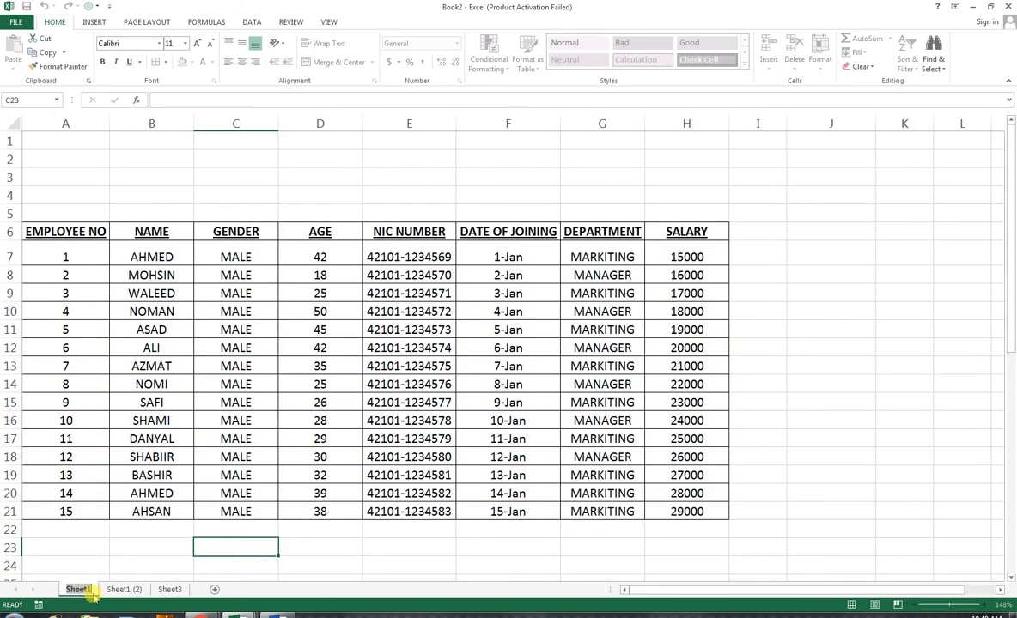
text(A)
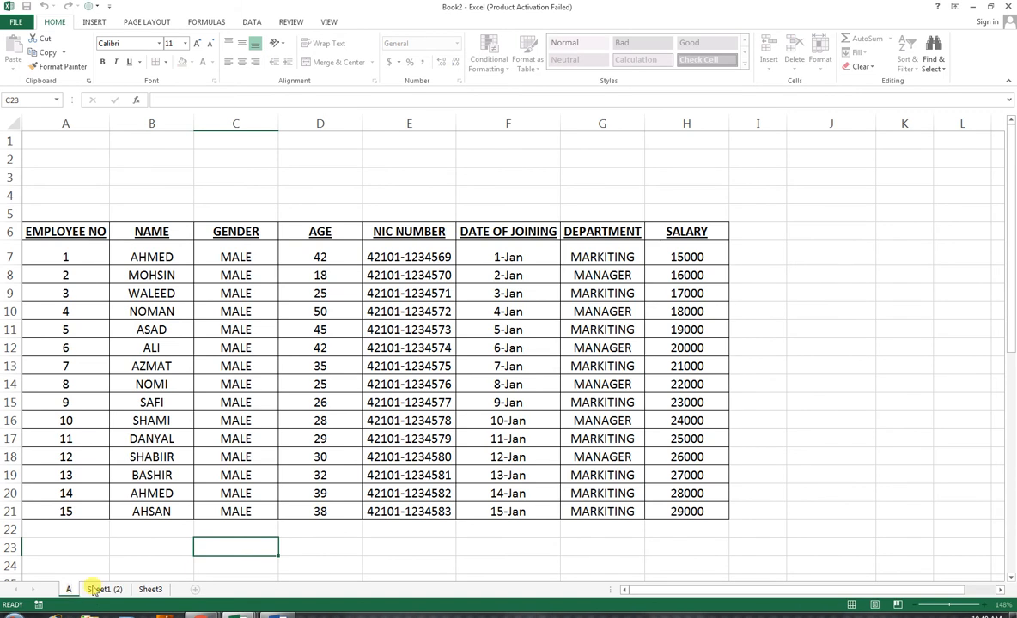
click(91, 590)
double_click(96, 590)
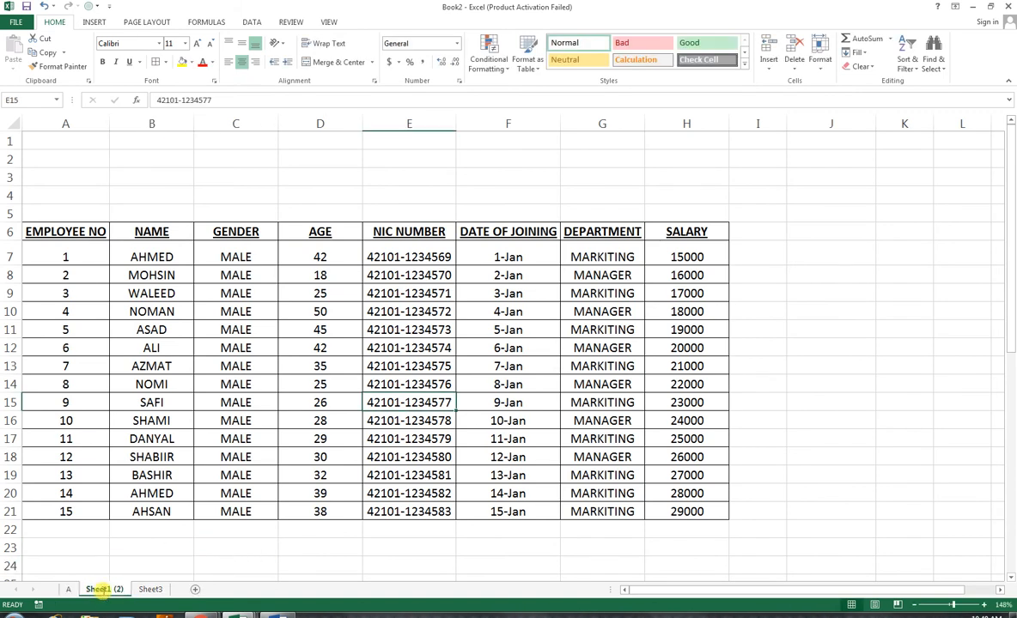
text(B)
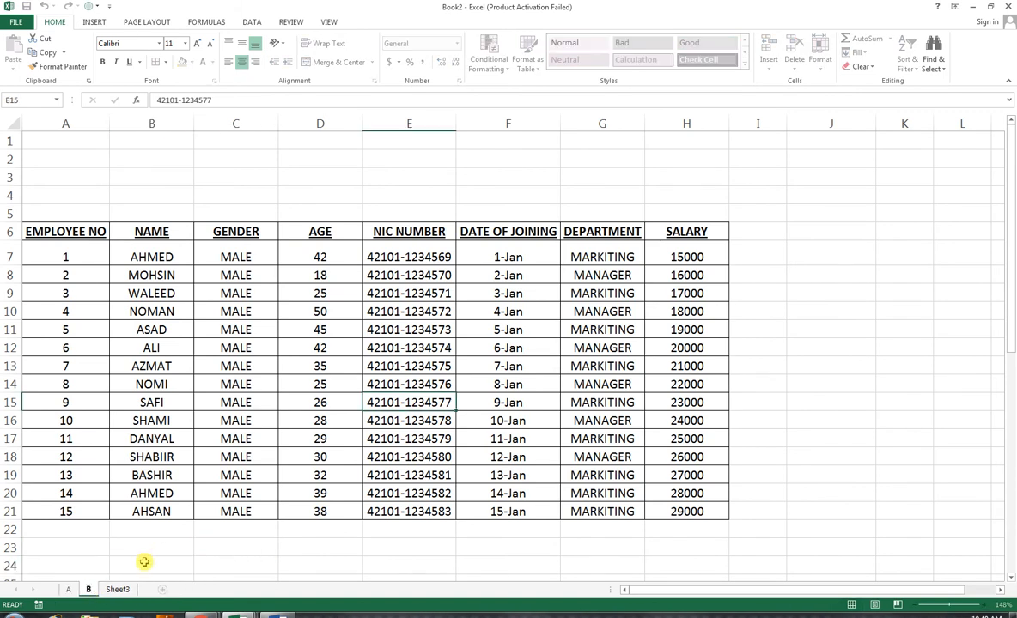
click(141, 562)
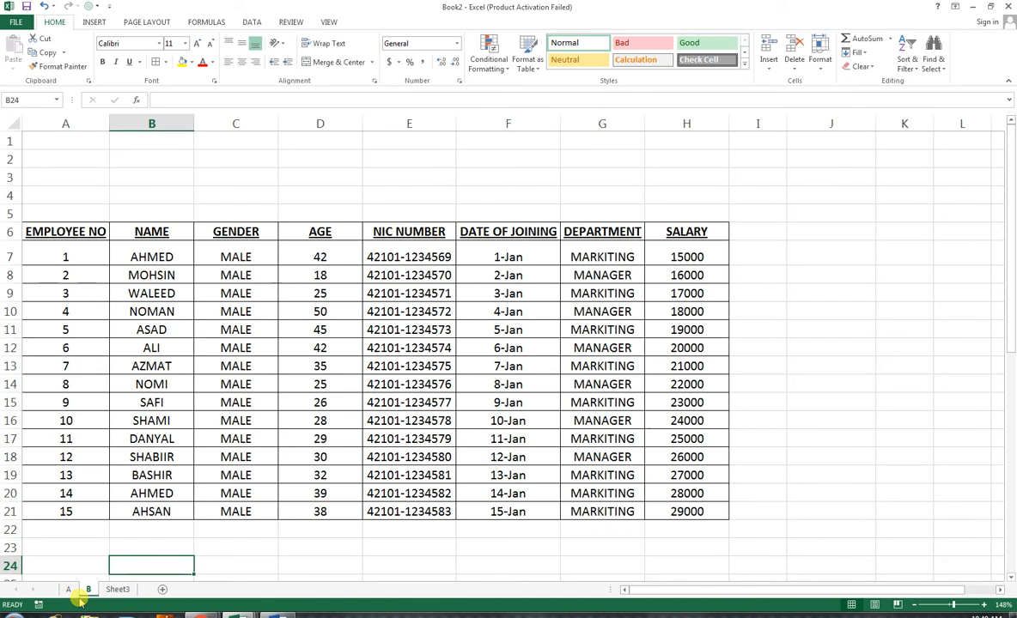
On Sheet3, enter the label COUNTIFS in cell A3 and the label SUMIFS in cell A6
click(124, 591)
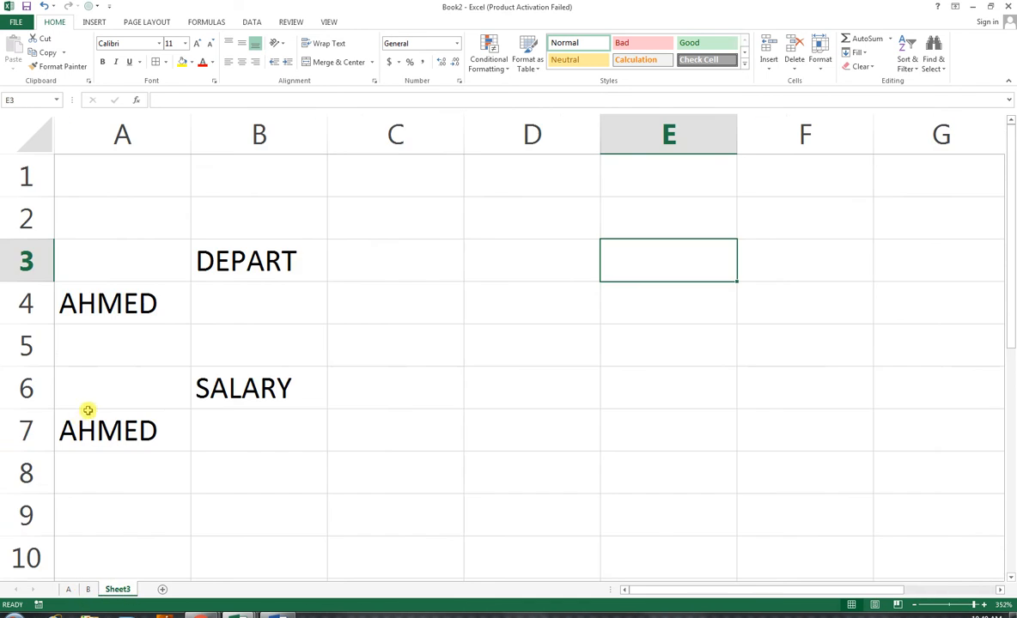
click(176, 264)
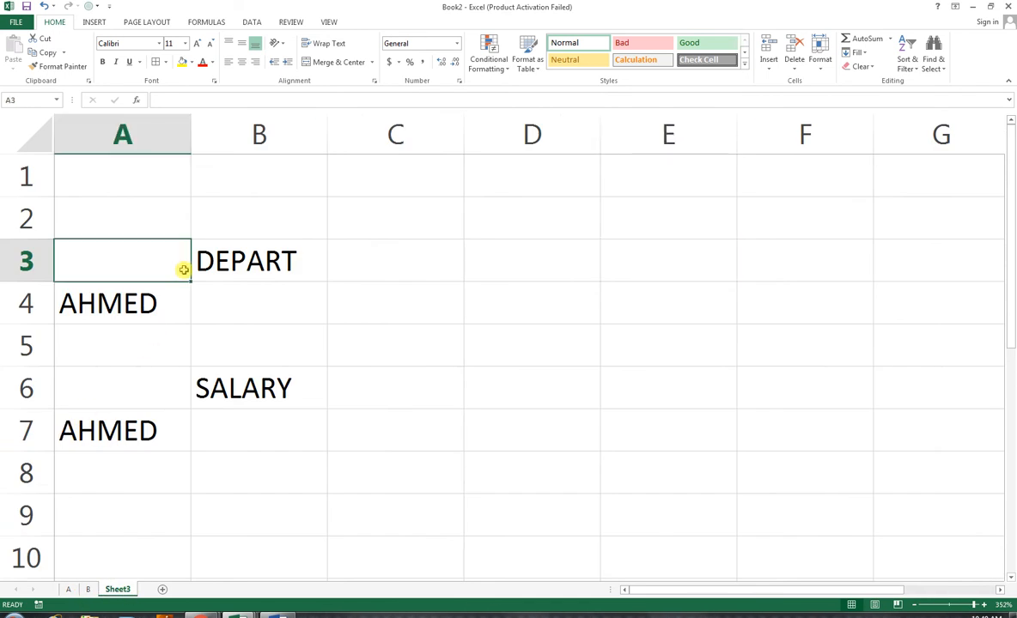
text(CO)
text(UNTIFD)
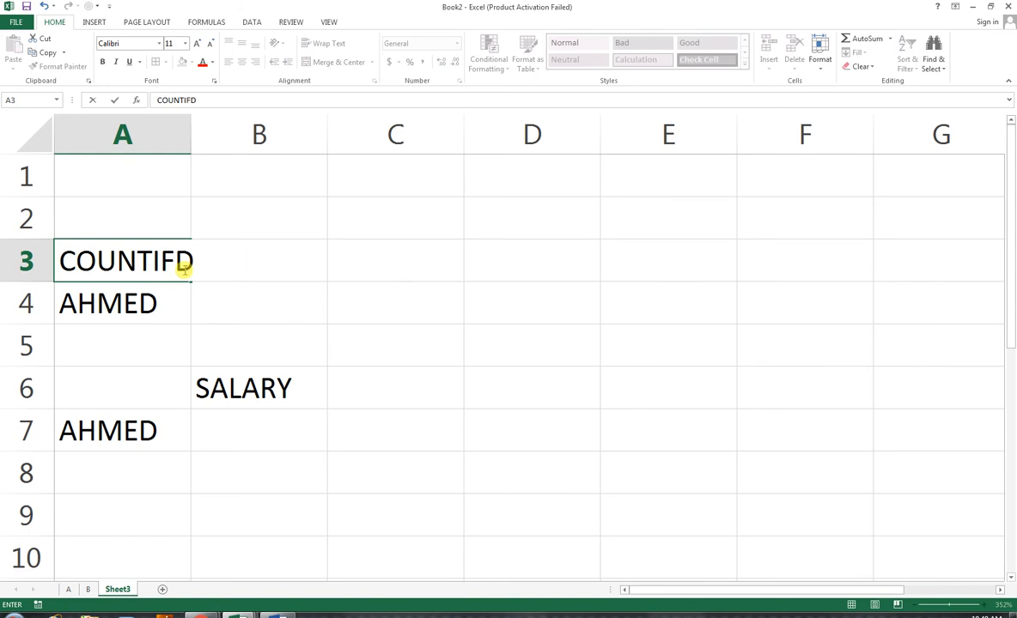
key(BackSpace)
text(S)
key(Return)
key(Return)
key(Return)
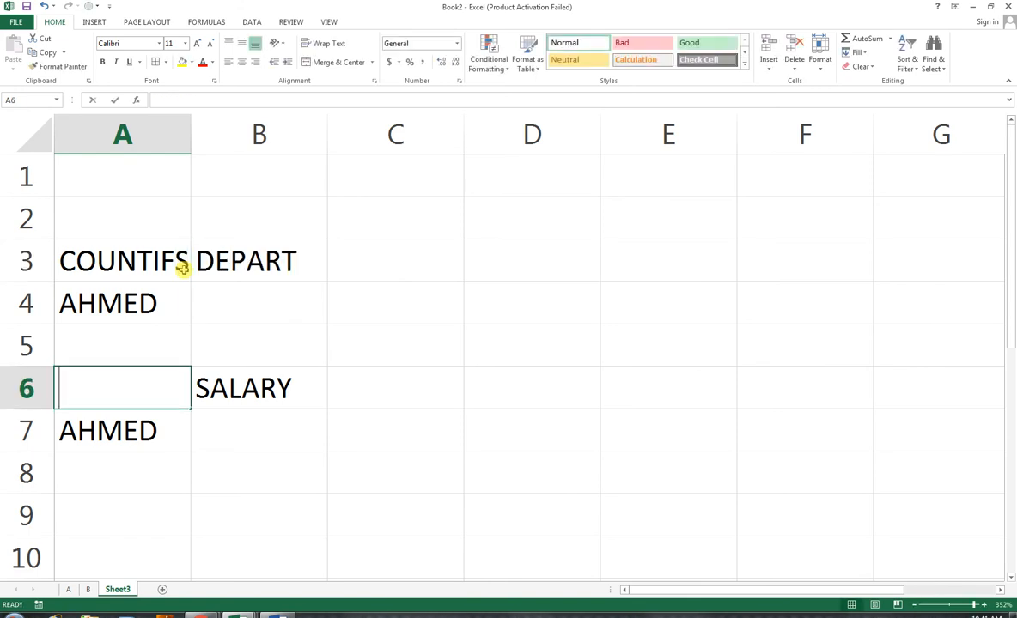
text(SUMIFS)
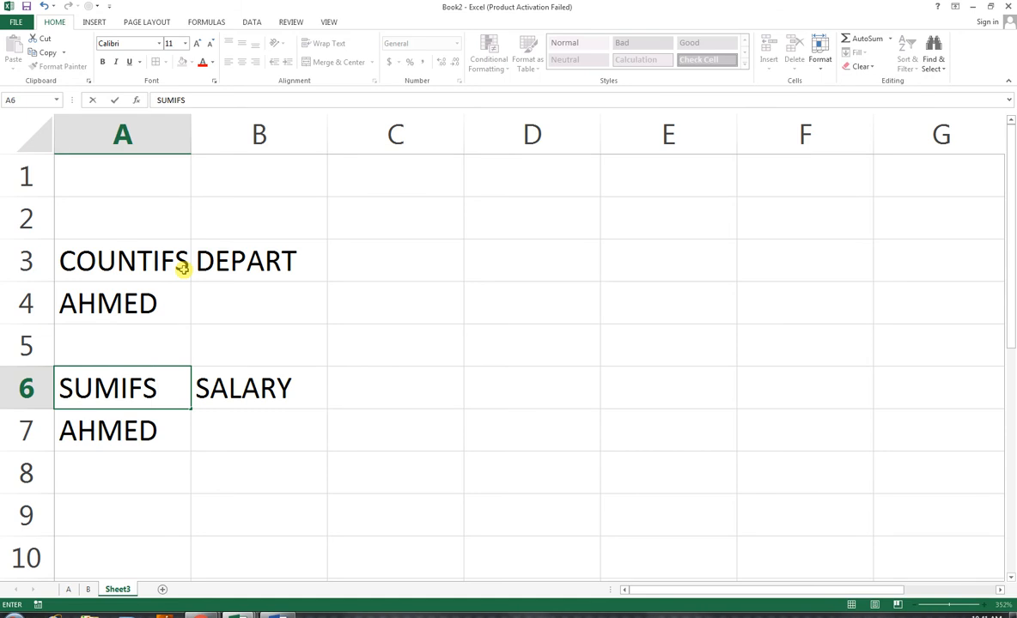
key(Tab)
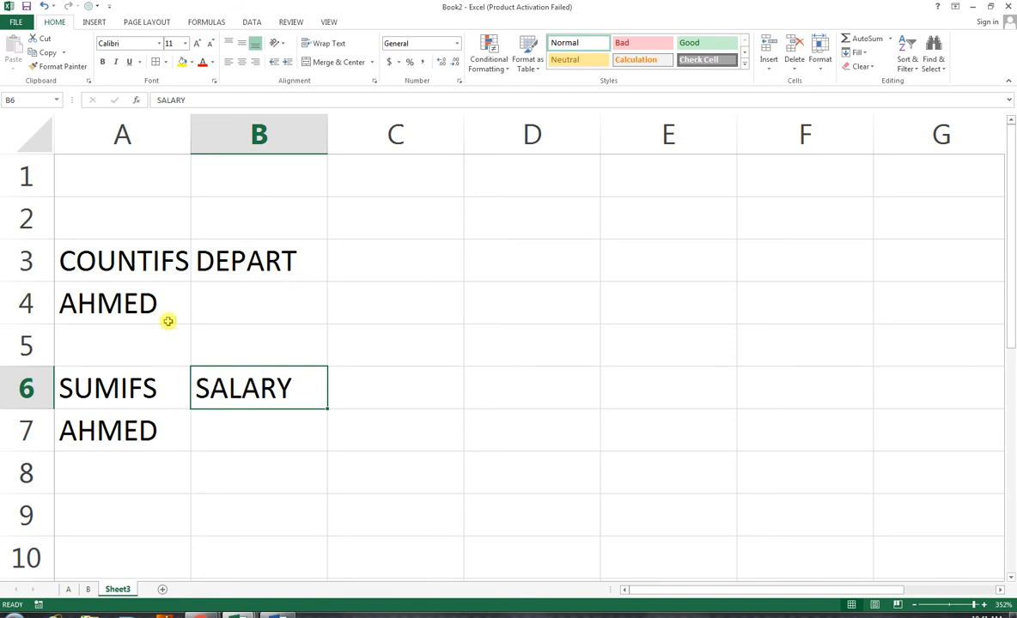
Move the SUMIFS salary block down to A8:B9 and enter MARKITING in cell B4 under DEPART
drag(150, 378, 211, 498)
click(287, 266)
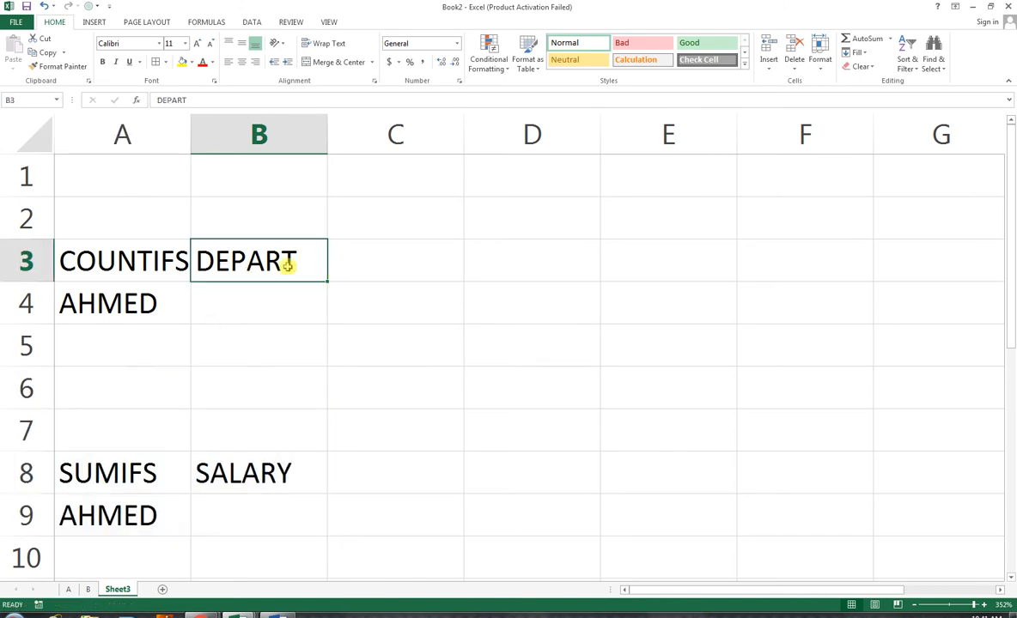
click(288, 324)
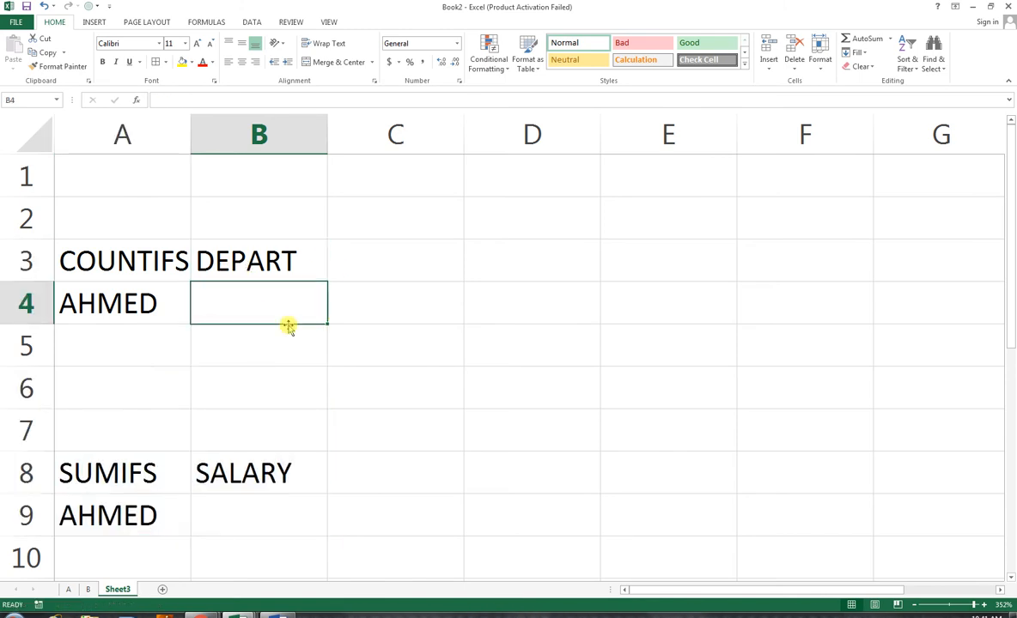
text(M)
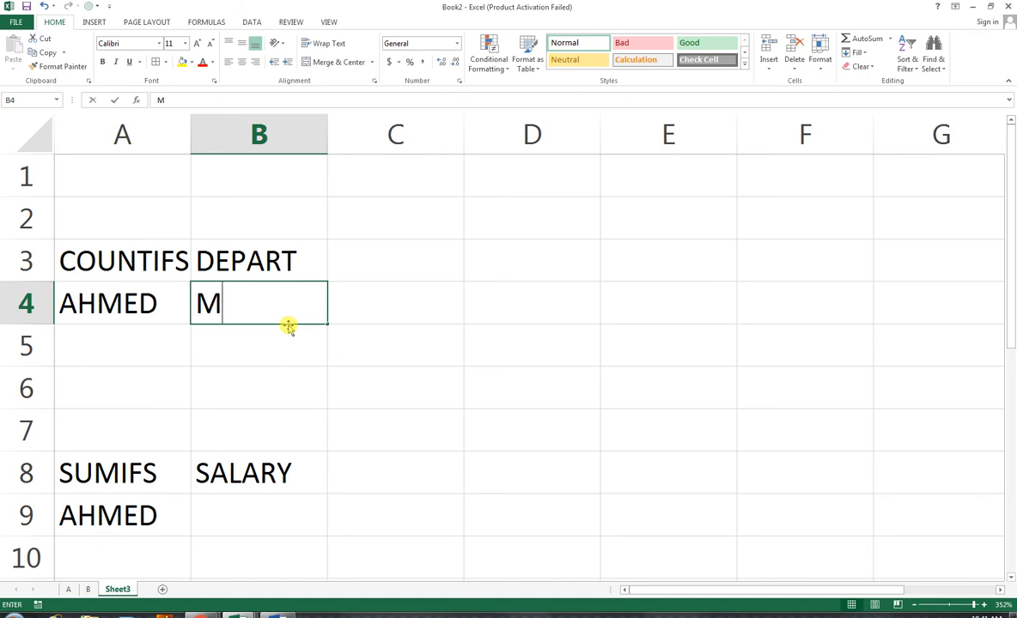
text(ARKITING)
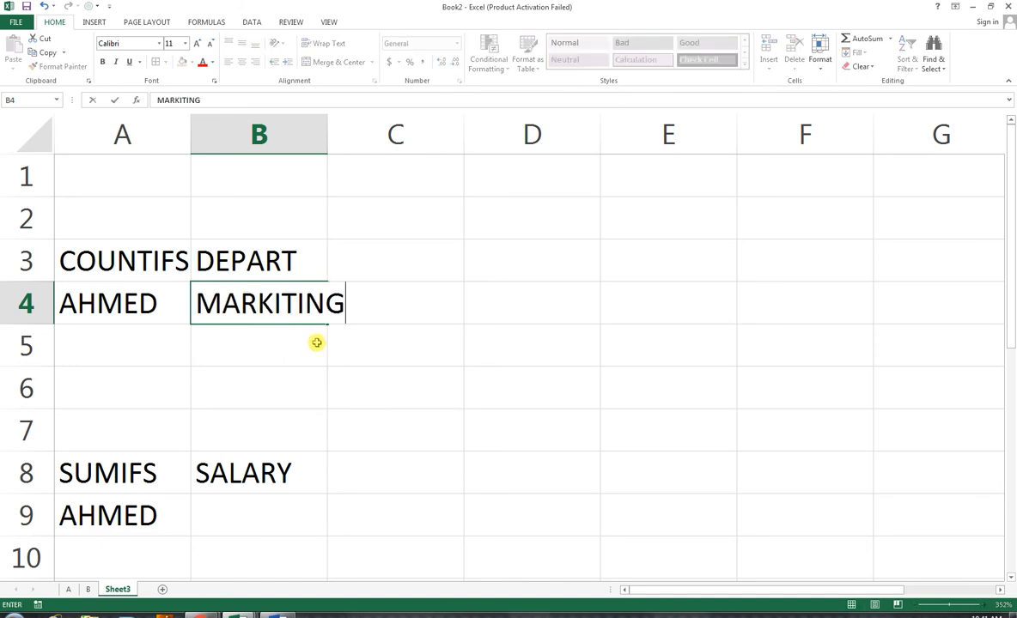
key(Return)
Widen column B on Sheet3 to fit MARKITING and enter the header FORMULA in cell C3
click(87, 590)
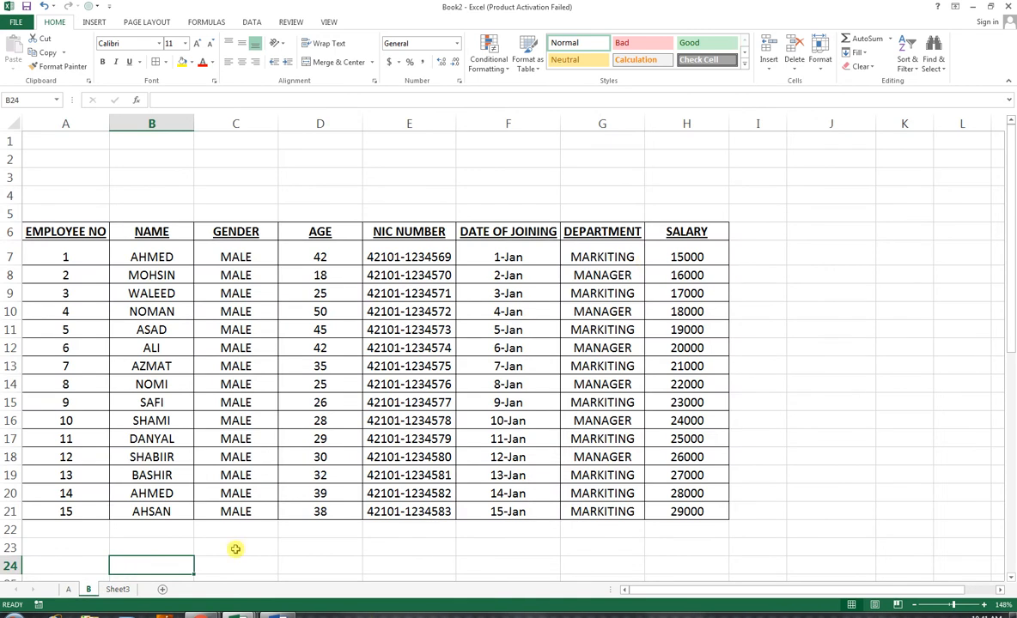
key(ctrl+Page_Down)
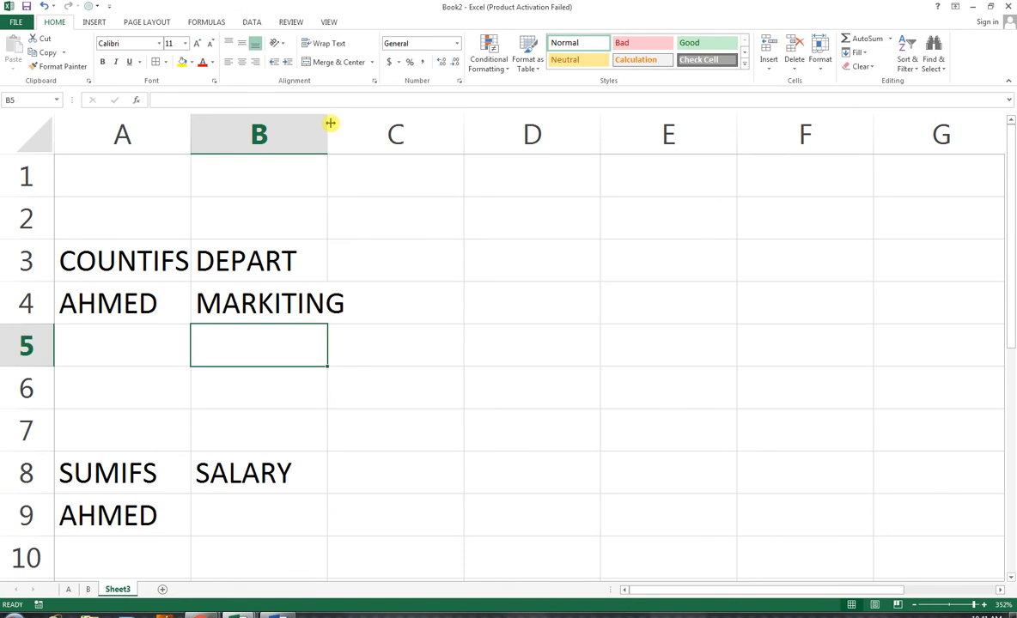
drag(327, 131, 357, 130)
click(412, 257)
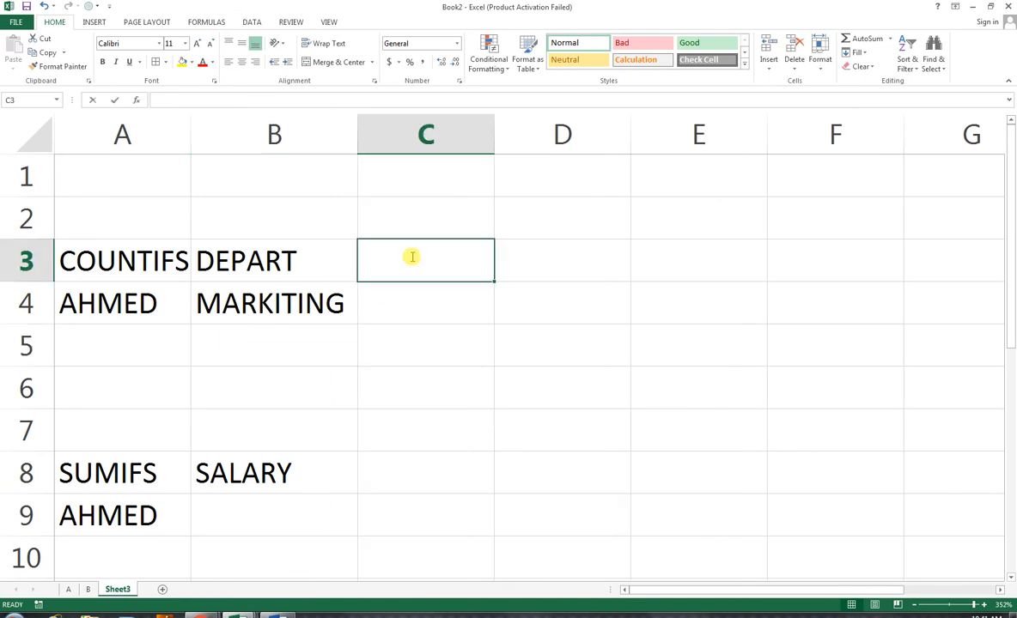
text(FORMULA)
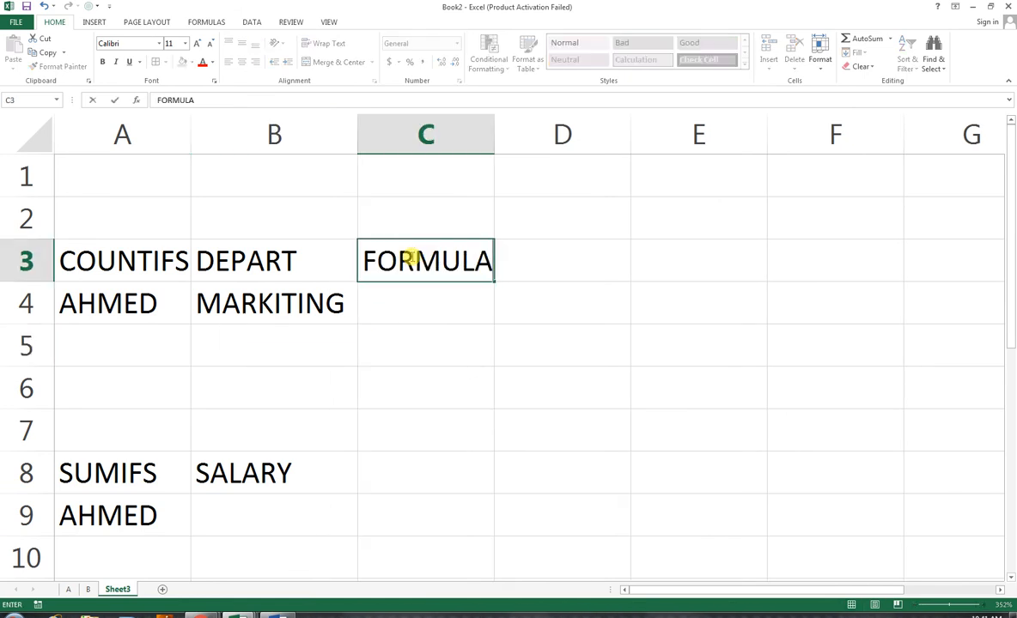
Replace the label in cell A3 with NAME and enter COUNTIFS in cell C2 above FORMULA
key(Left)
key(Left)
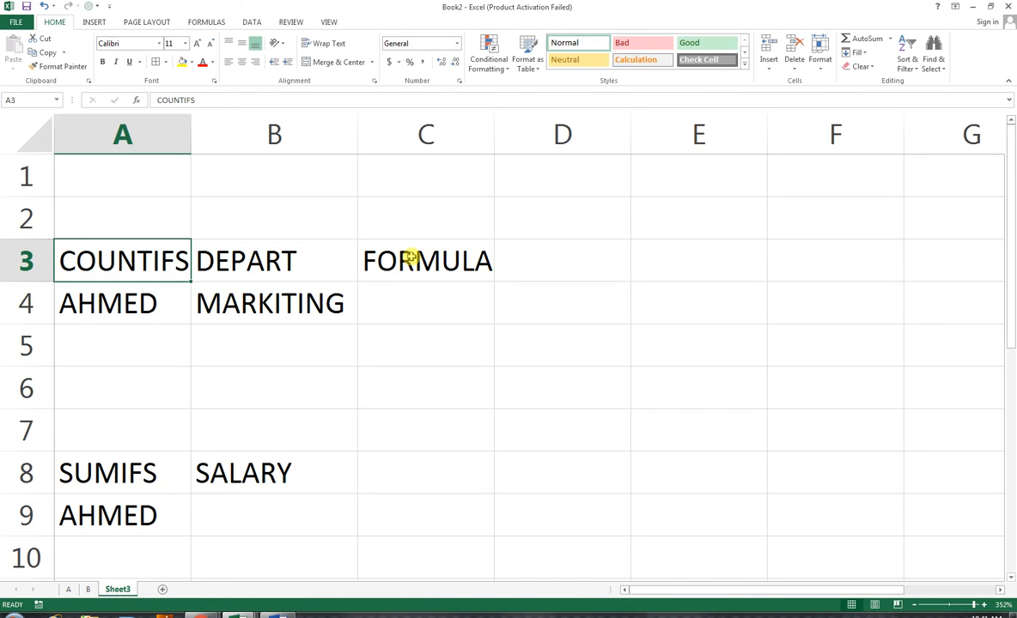
text(NAME)
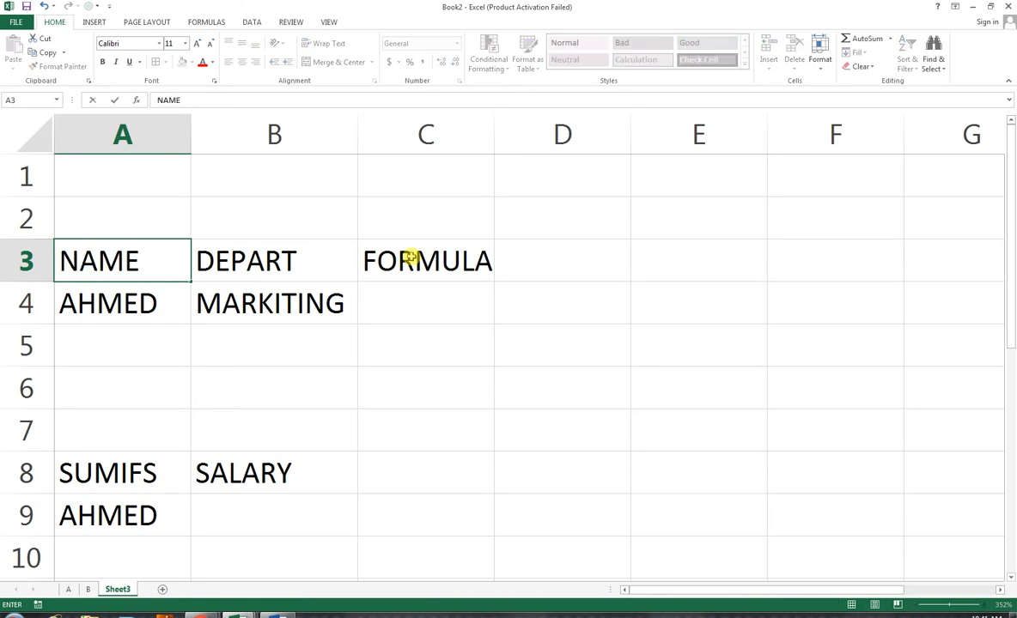
key(Right)
key(Right)
key(Right)
key(Up)
key(Left)
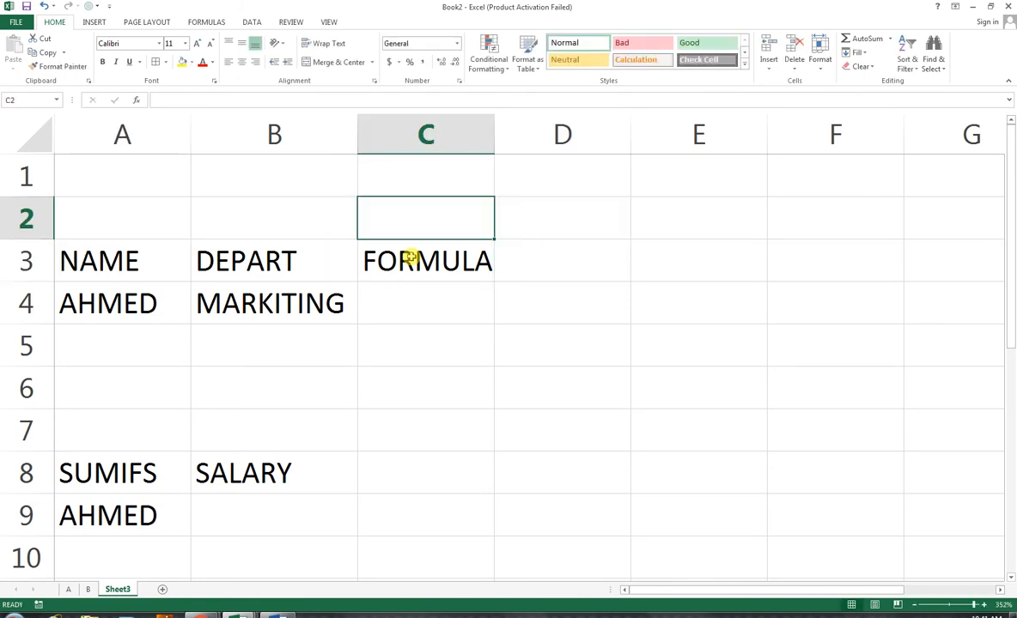
text(COUNTIFS)
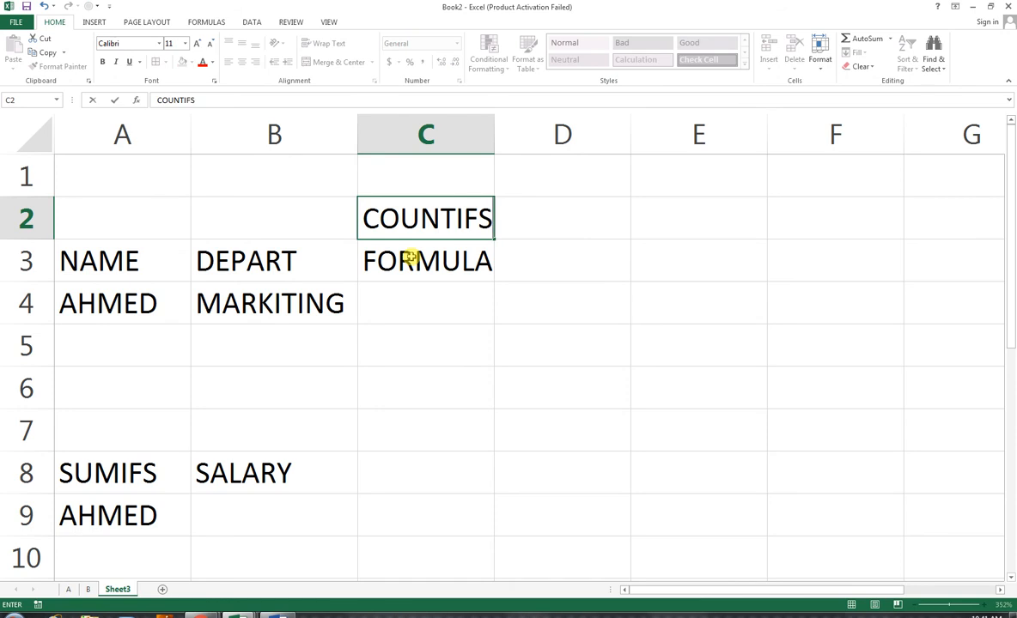
key(Return)
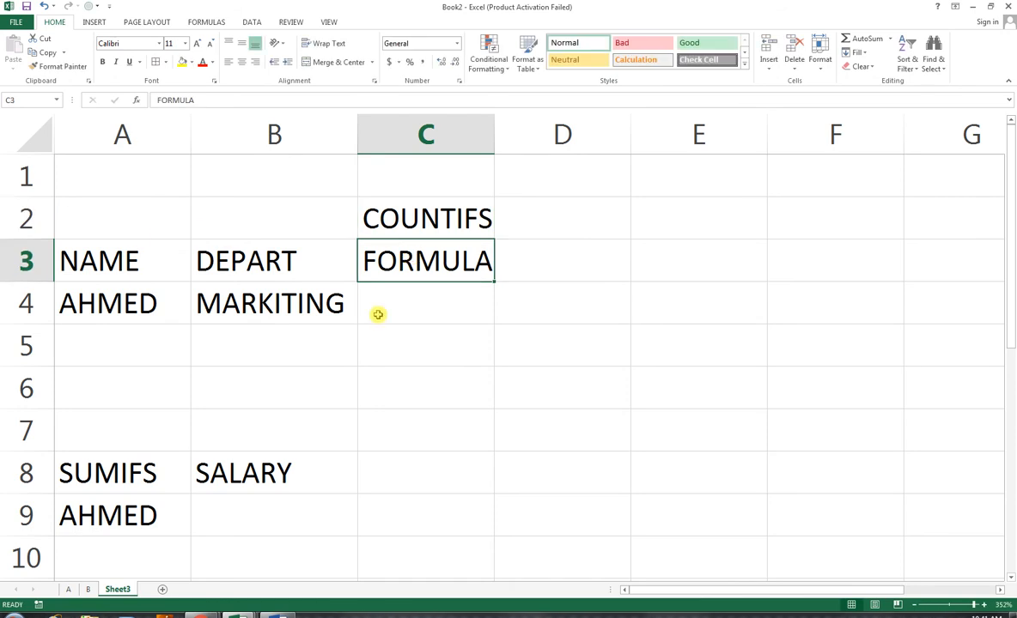
Begin a COUNTIFS formula in cell C4 of Sheet3 with the name column B6:B21 of sheet A as the first criteria range
click(84, 338)
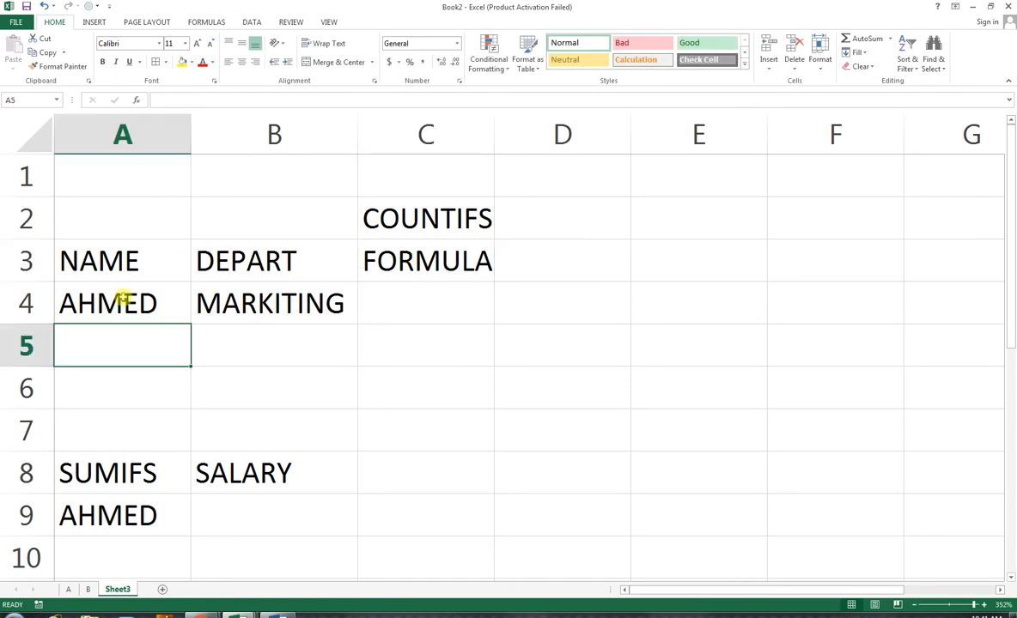
click(360, 295)
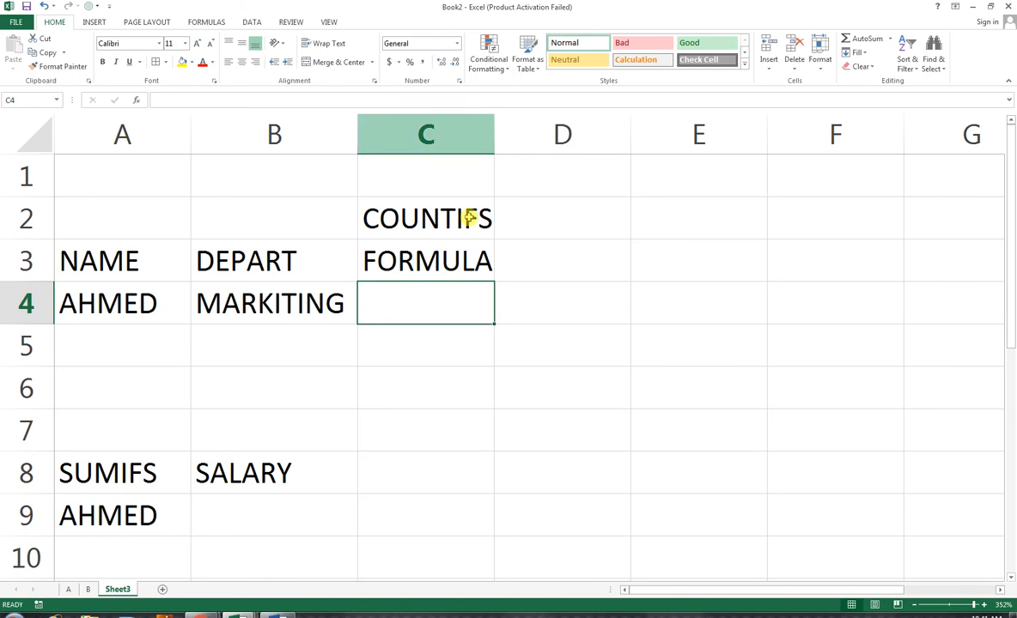
text(=-)
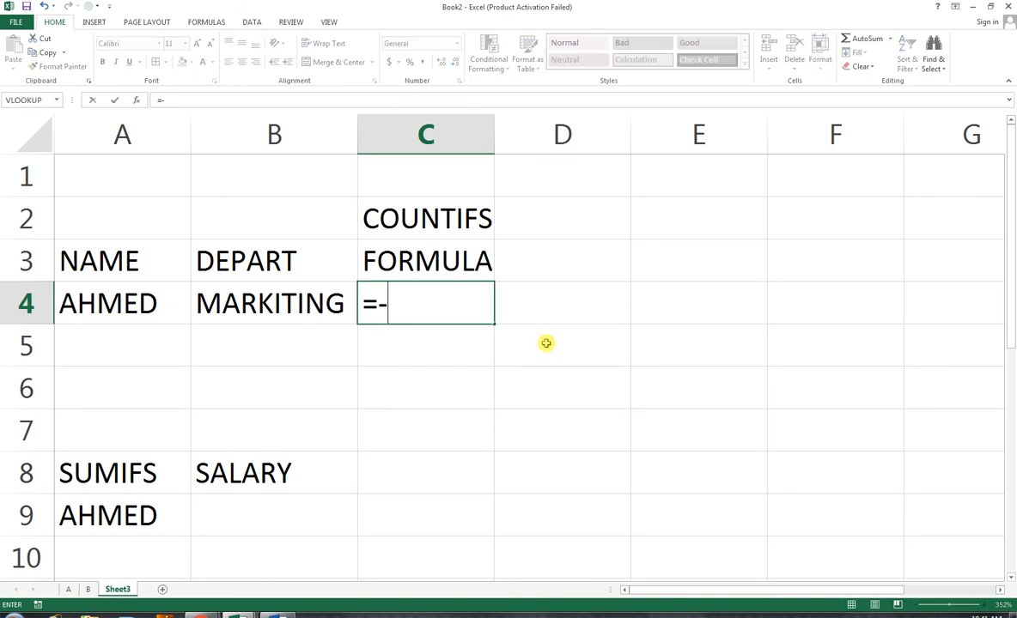
key(BackSpace)
text(COUNTIFS)
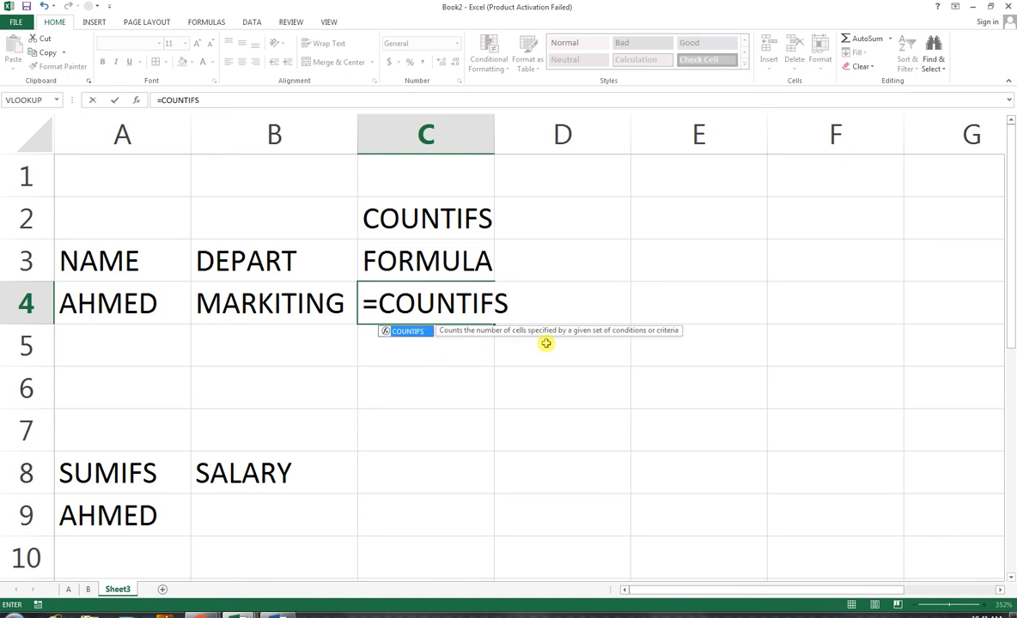
text(()
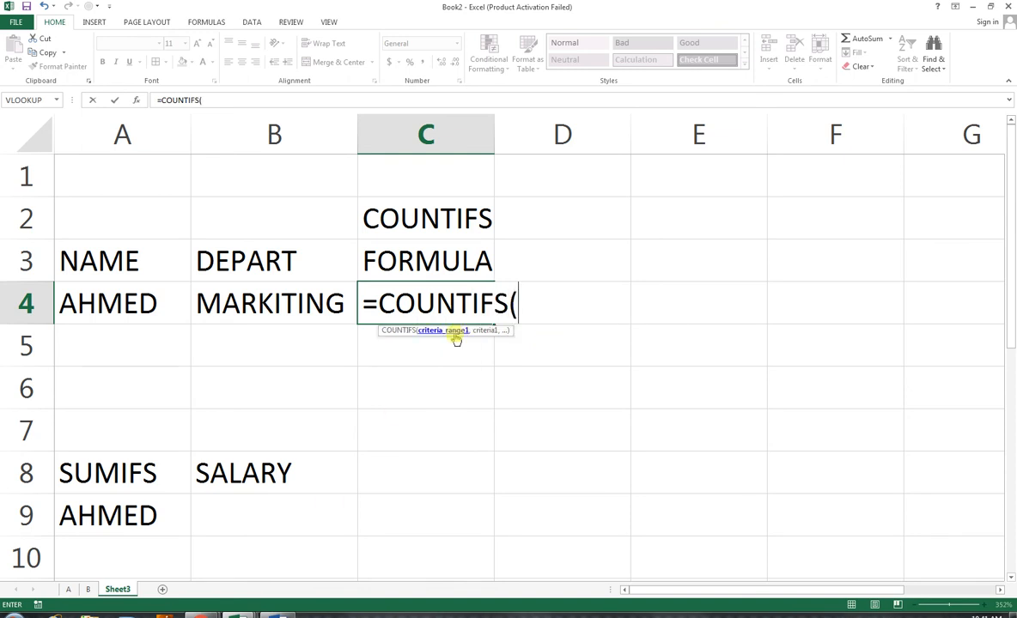
click(69, 589)
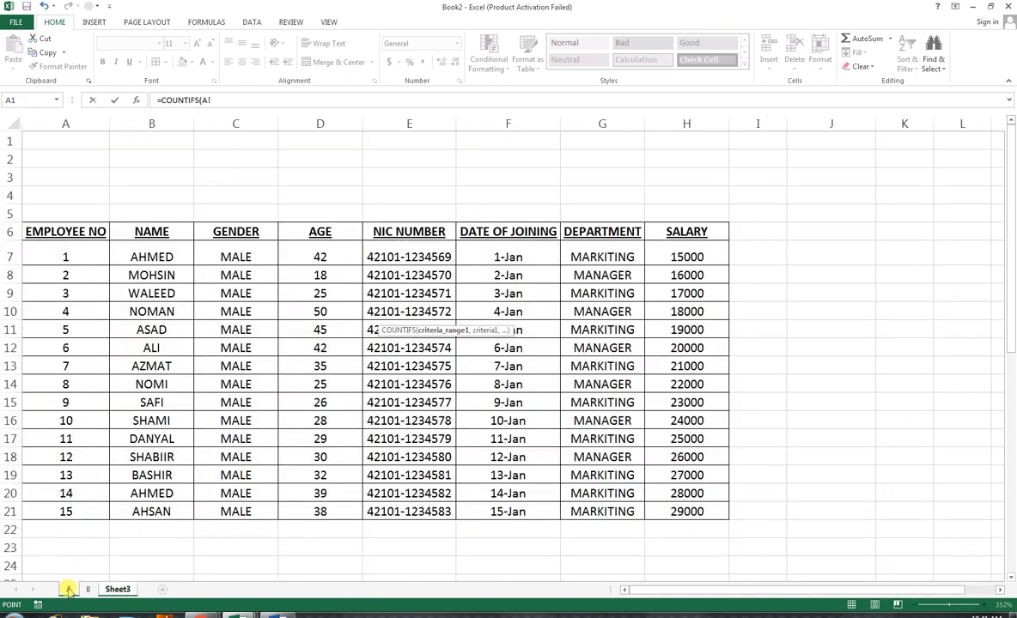
drag(116, 233, 150, 508)
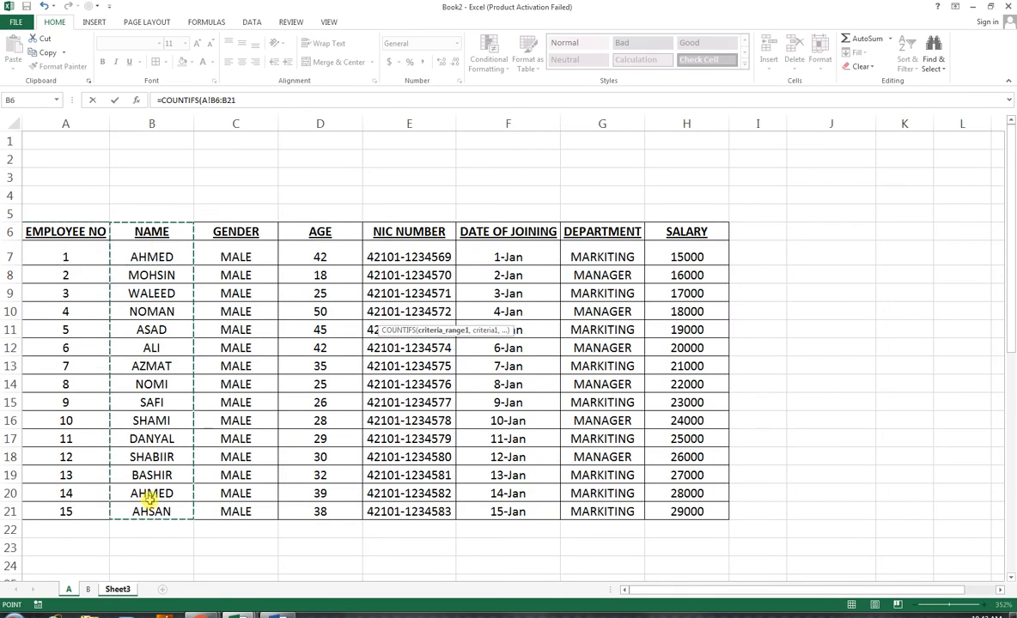
text(,)
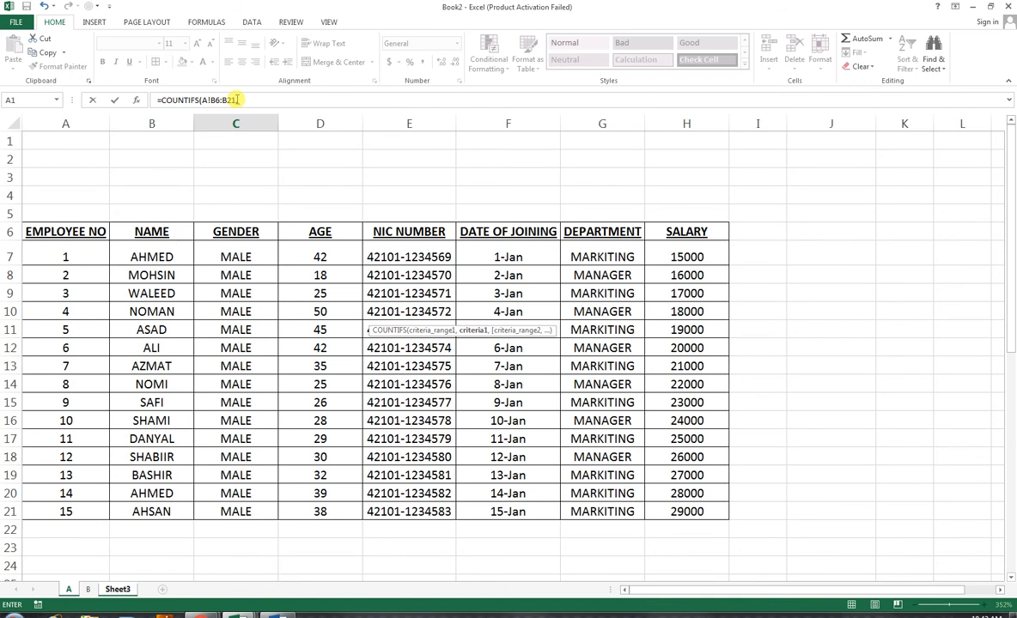
text(,)
Use cell A4 of Sheet3 as the first criterion of the COUNTIFS formula
click(118, 590)
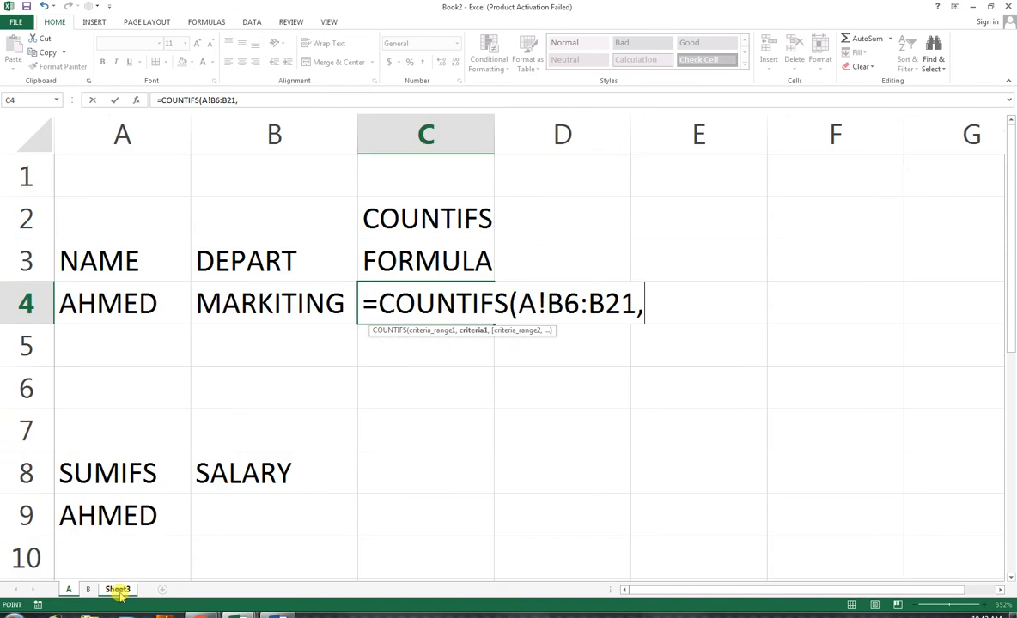
click(148, 291)
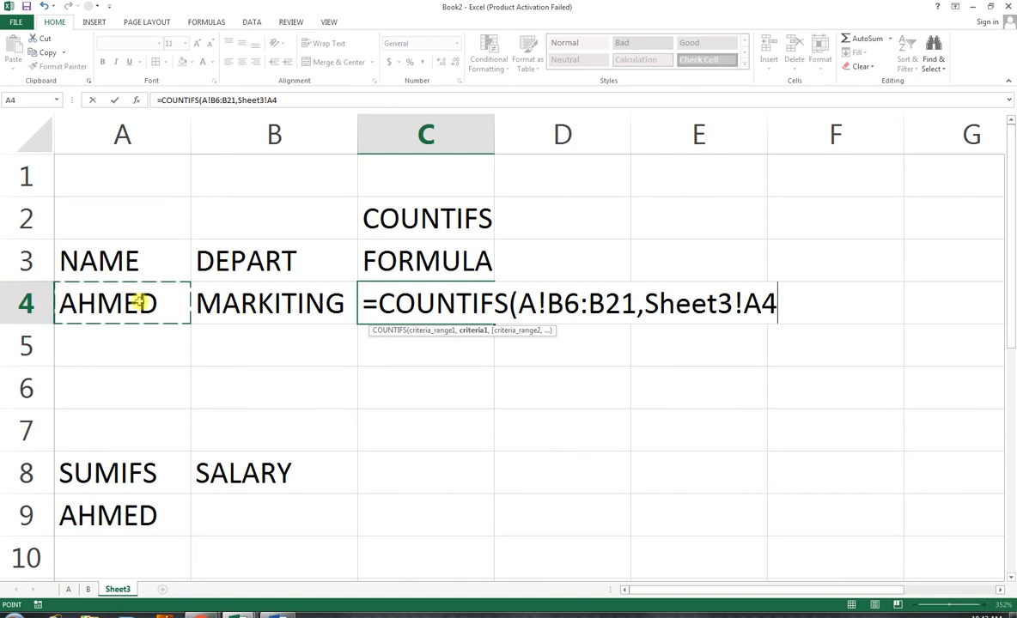
text(,)
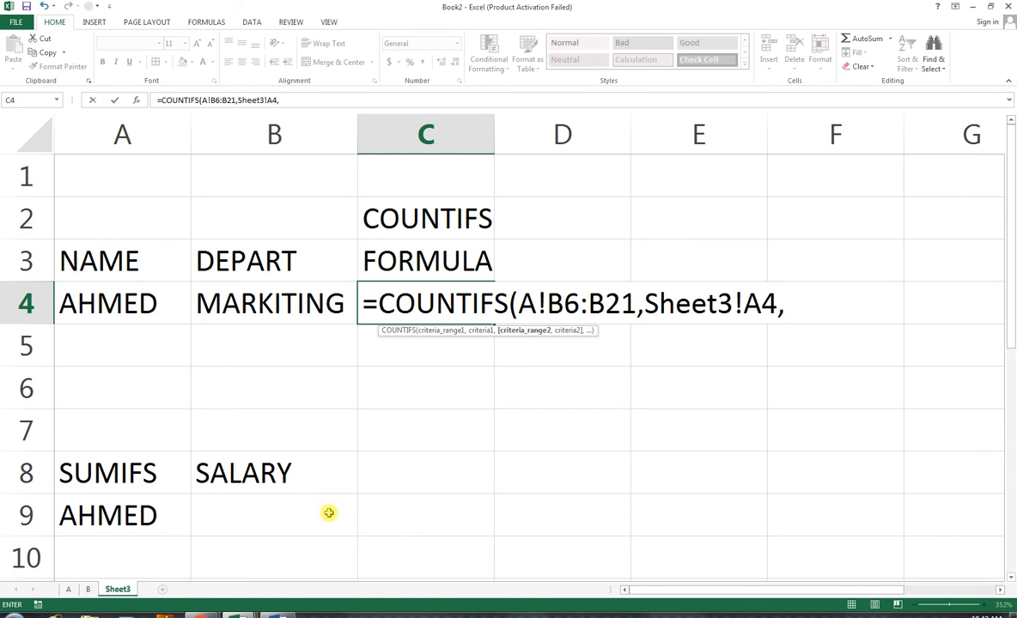
Complete the COUNTIFS formula with department range G6:G21 of sheet A and cell B4 of Sheet3 as its criterion
click(69, 589)
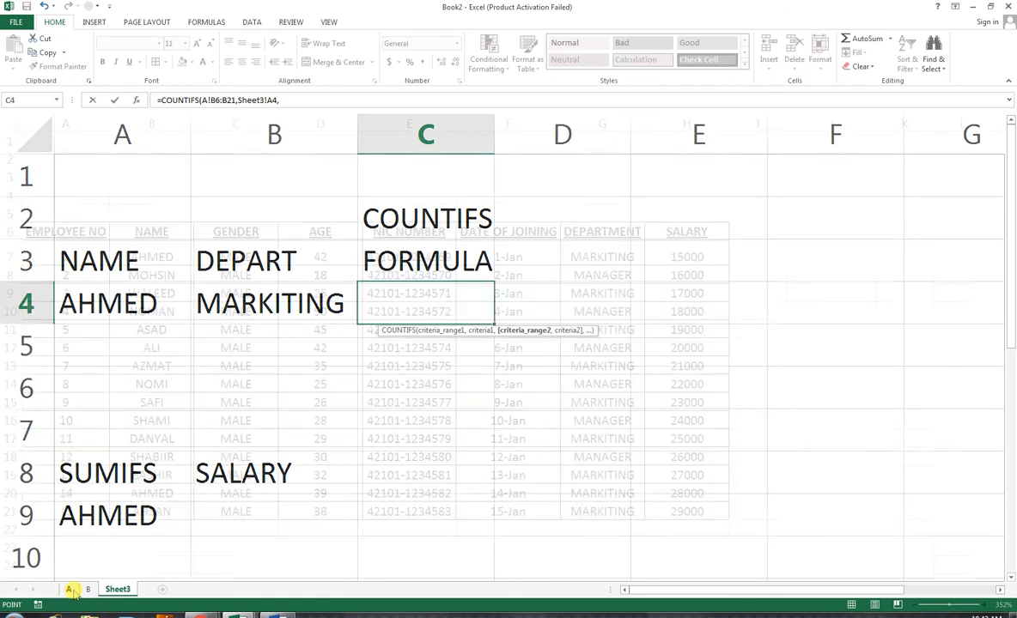
drag(620, 237, 598, 508)
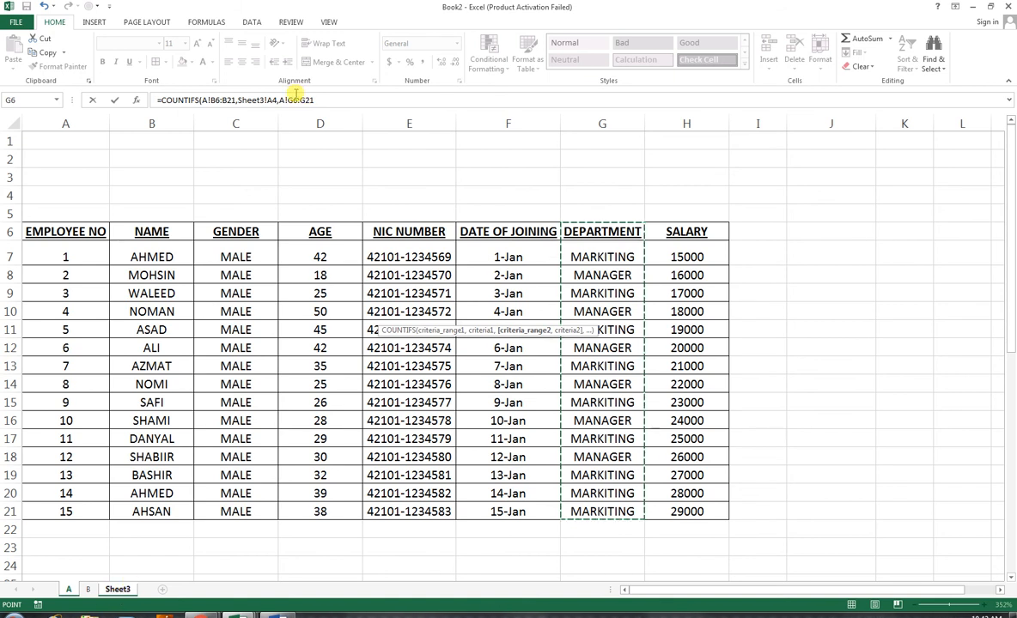
text(,)
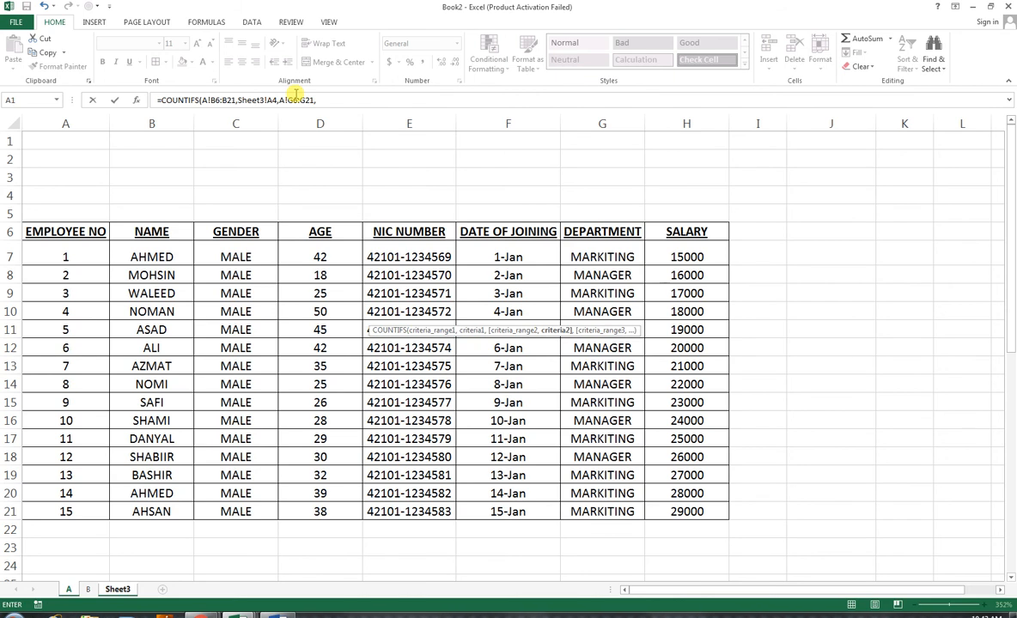
click(118, 589)
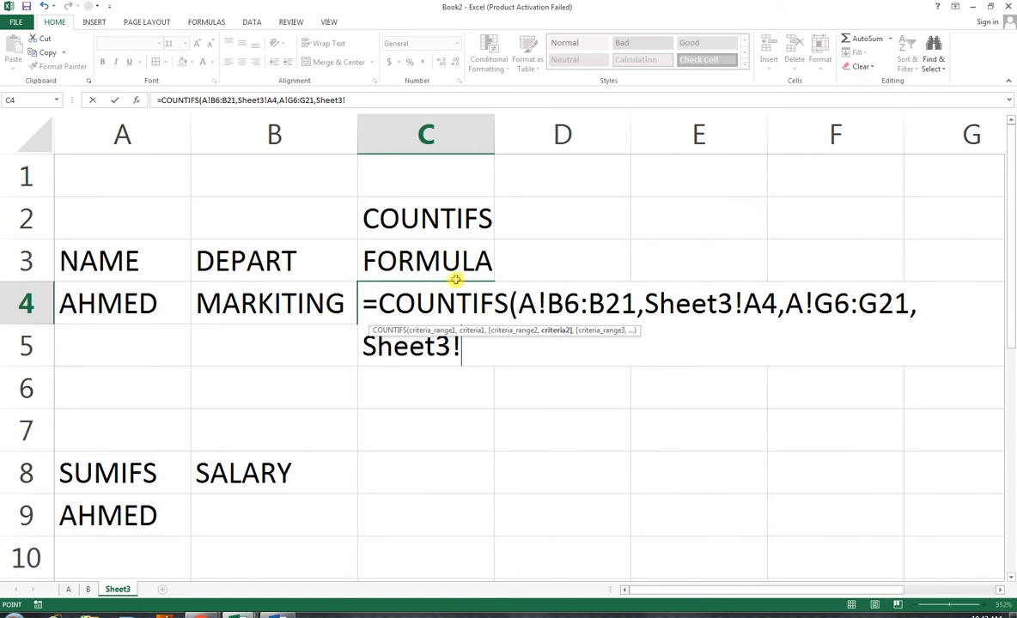
click(322, 292)
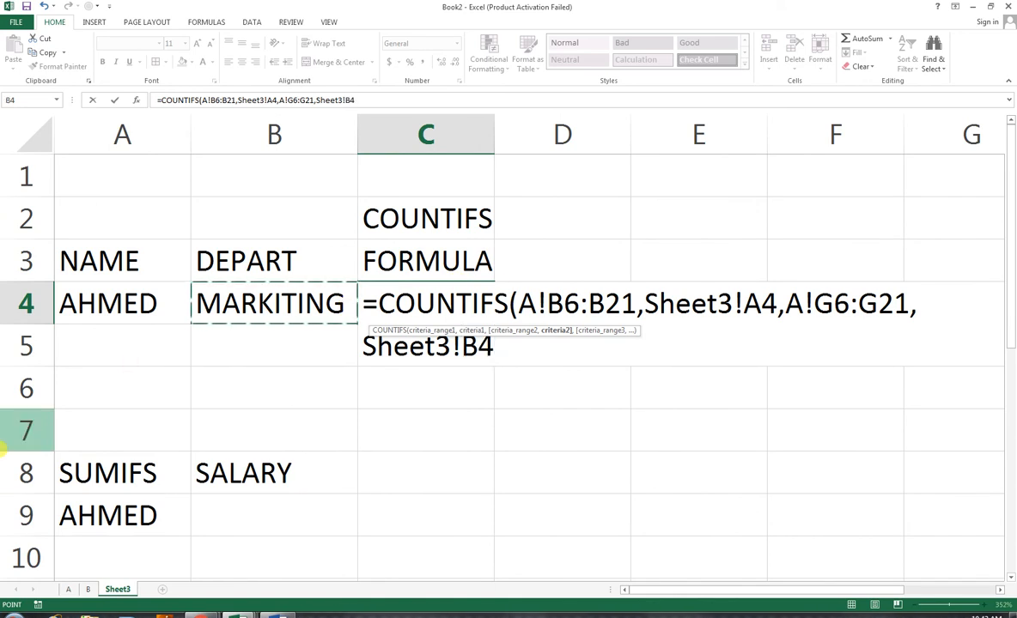
text())
key(Return)
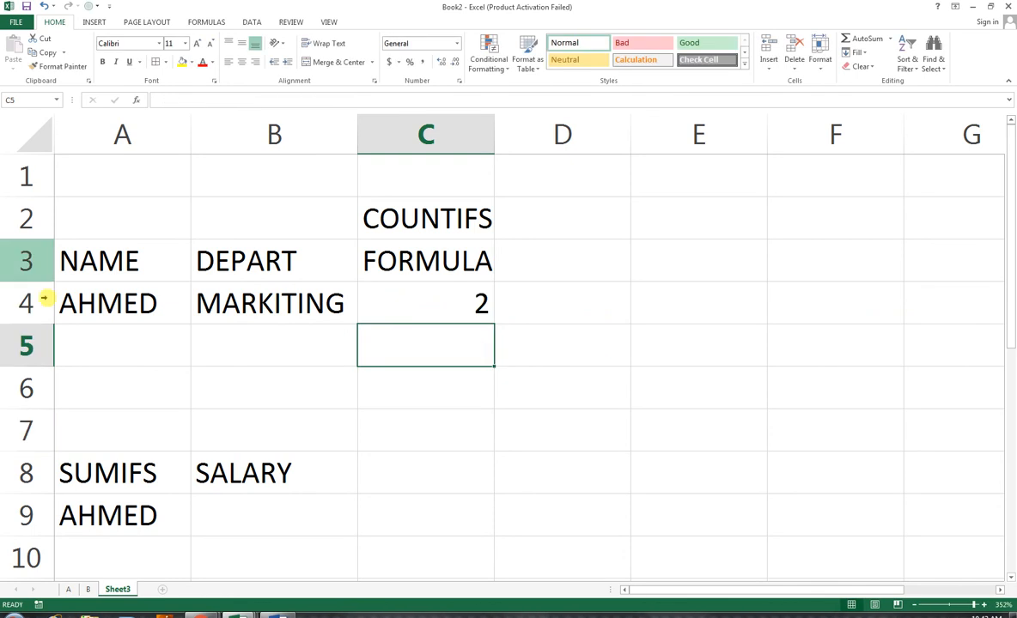
Check the matching employee rows on sheet A and replace the name in cell B16 with the one used as the name criterion
click(68, 589)
click(176, 254)
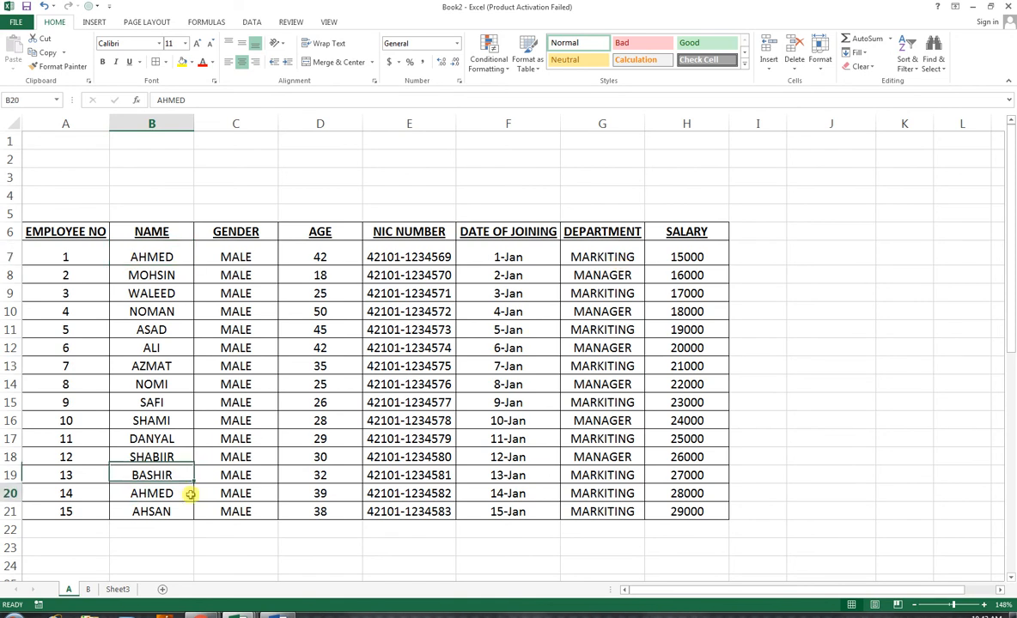
click(589, 496)
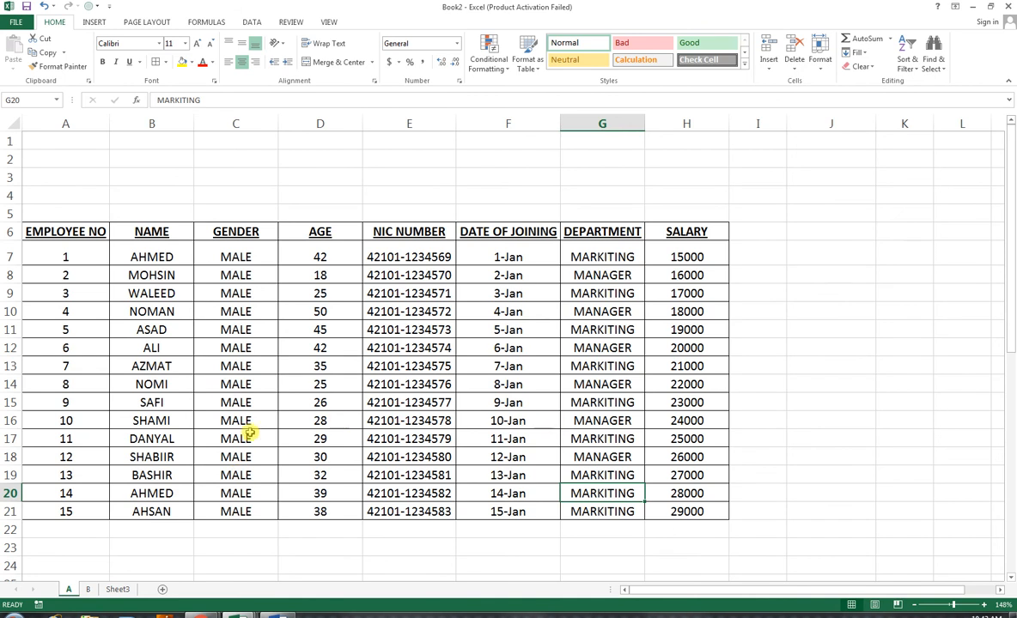
click(164, 422)
text(AHMED)
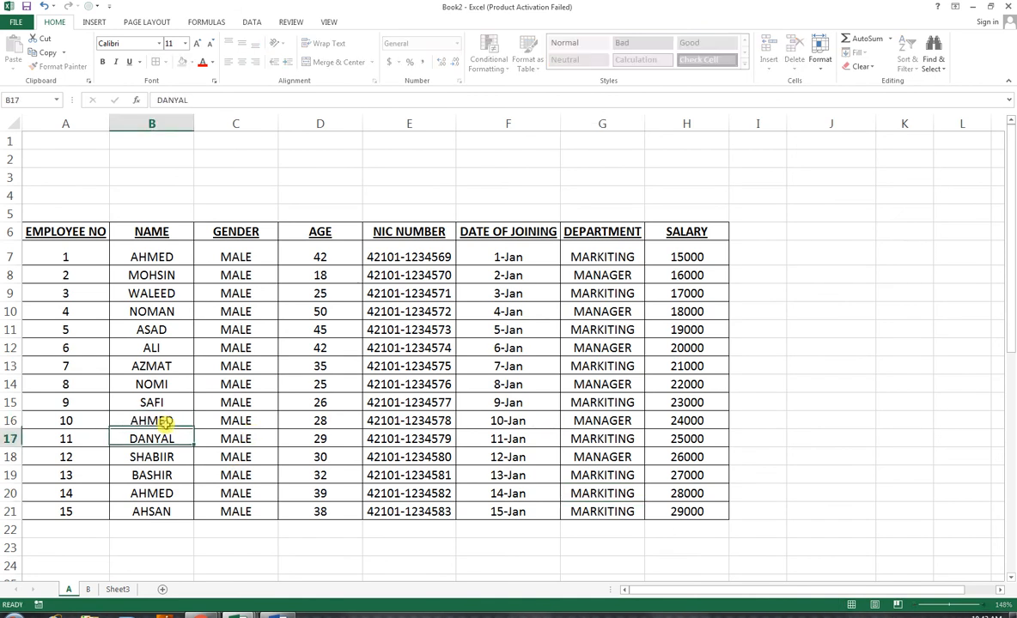
key(Return)
Test the COUNTIFS formula with MANAGER as the department in cell B4 of Sheet3, and undo that entry
click(118, 589)
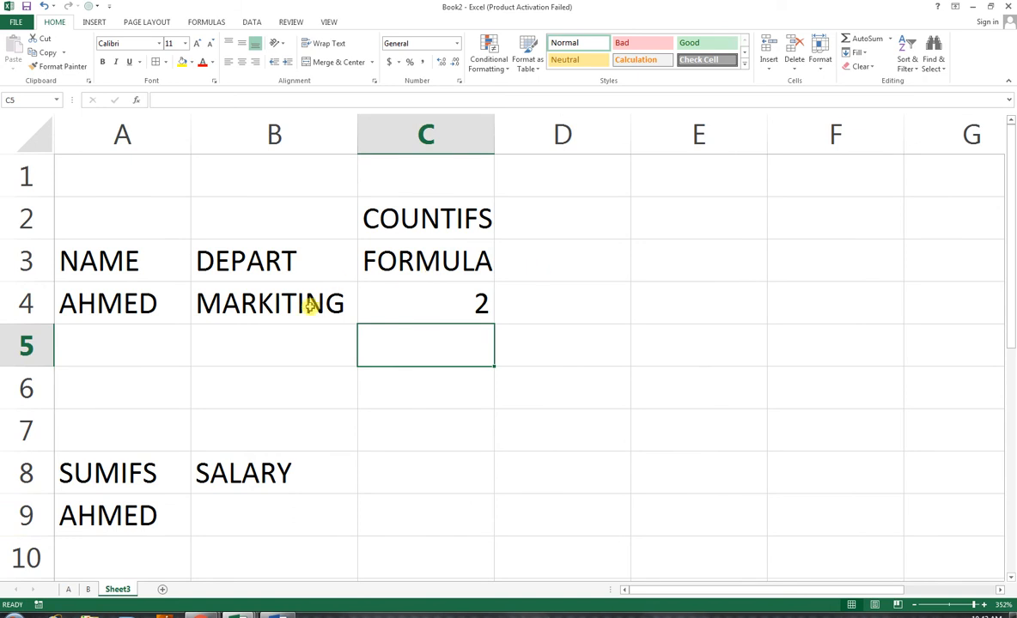
click(310, 309)
text(MANAGER)
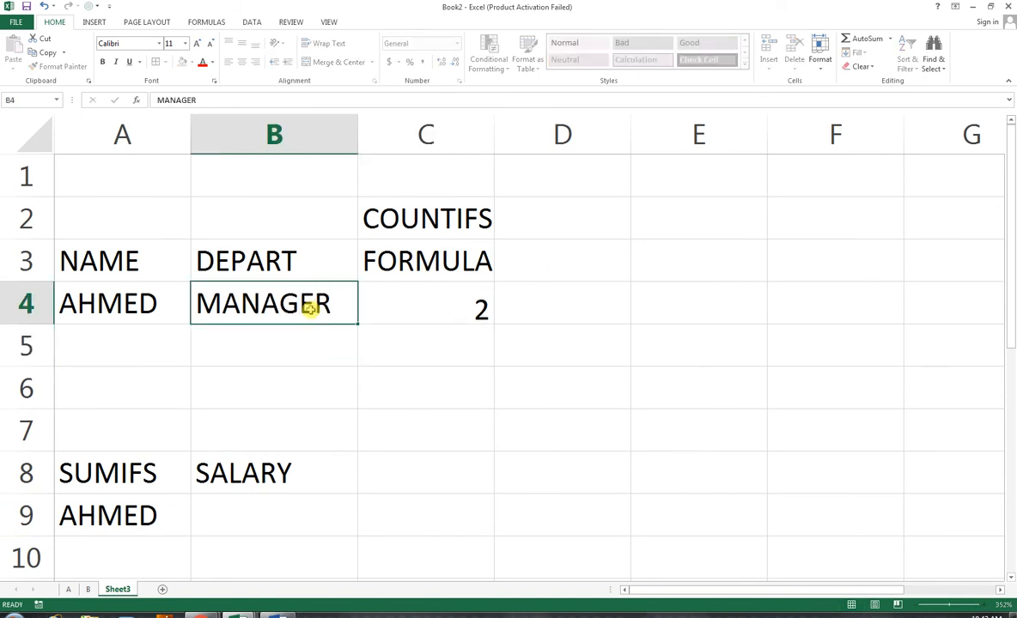
key(Return)
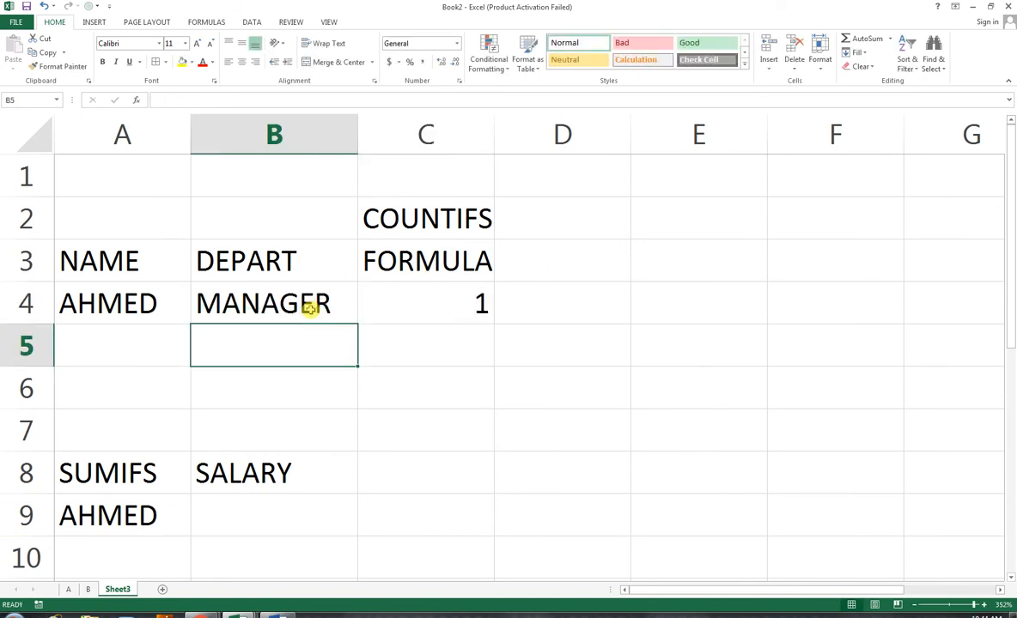
key(ctrl+z)
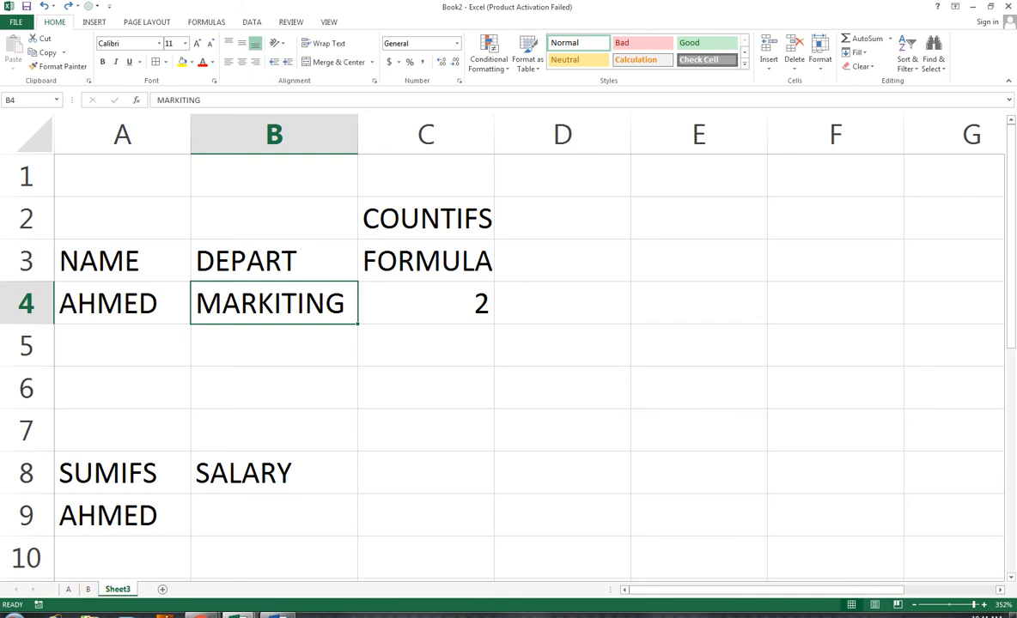
Append a copy of the COUNTIFS expression to itself with a plus sign in cell C4 of Sheet3
click(87, 589)
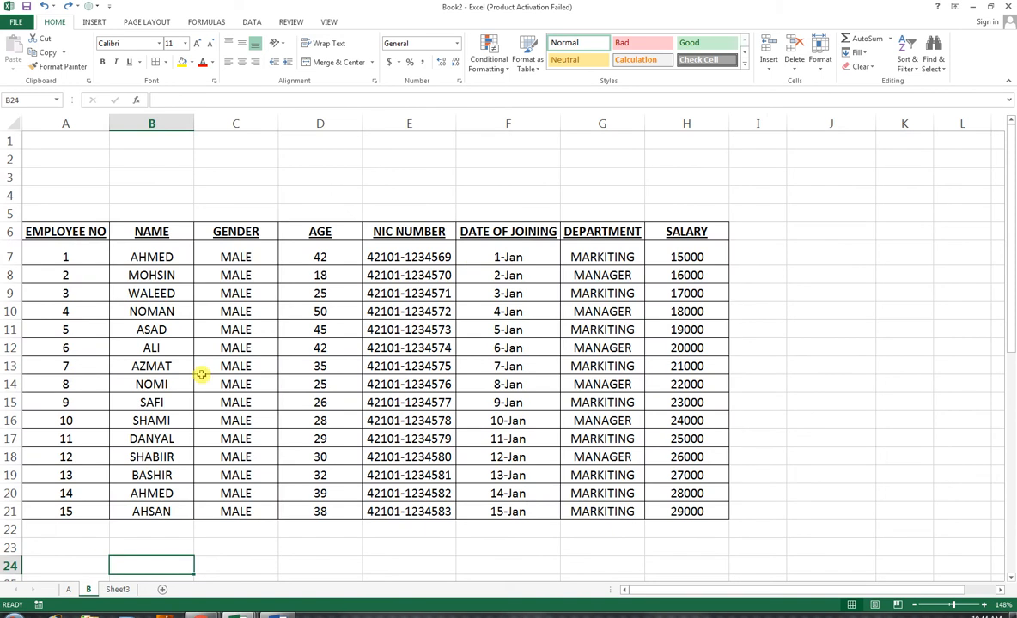
click(117, 590)
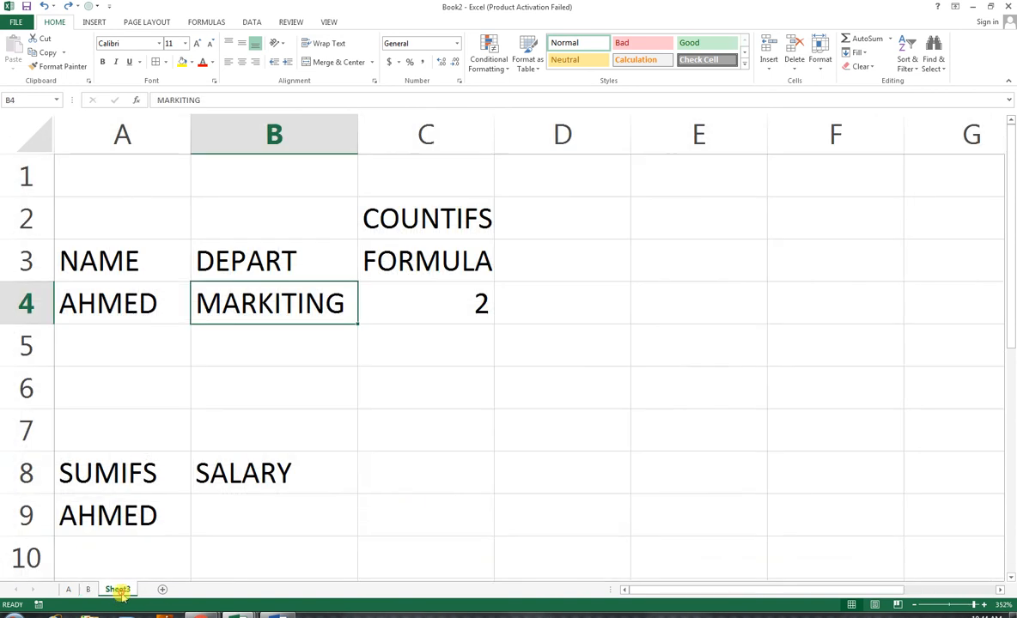
click(455, 296)
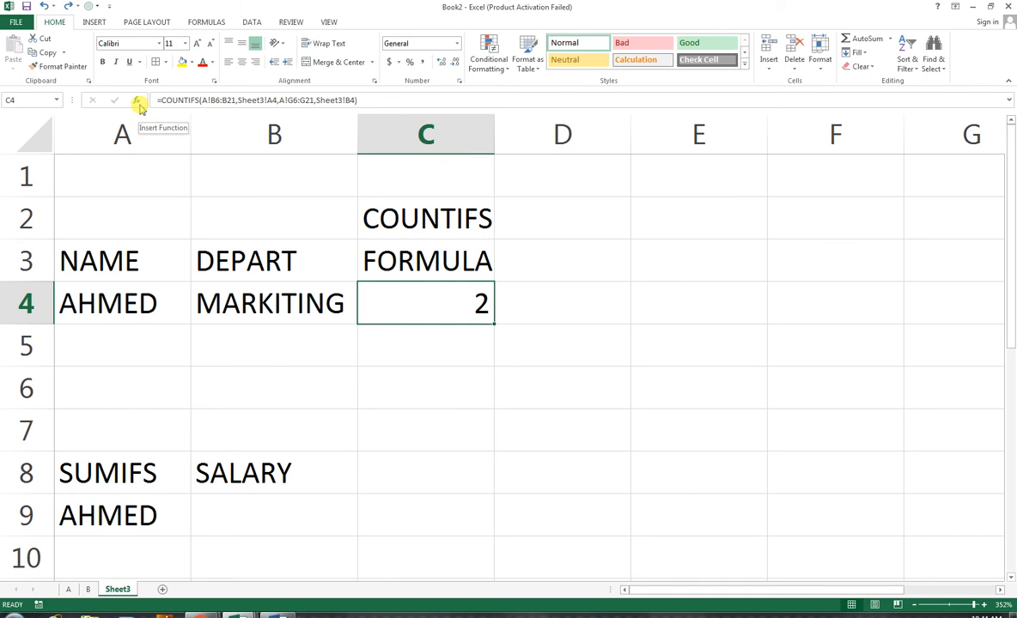
click(381, 100)
drag(356, 99, 161, 100)
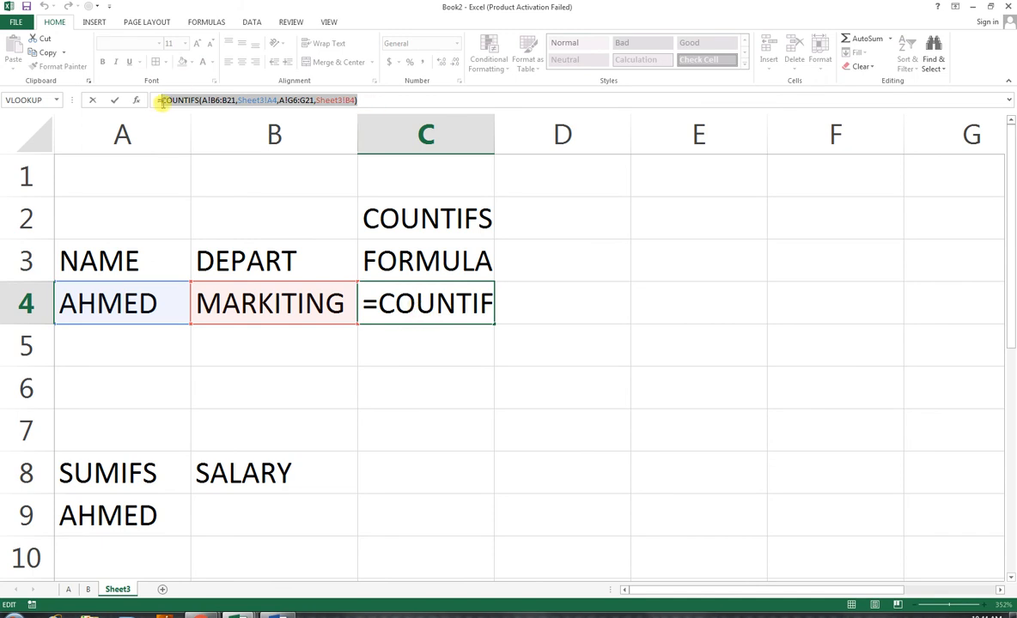
key(ctrl+c)
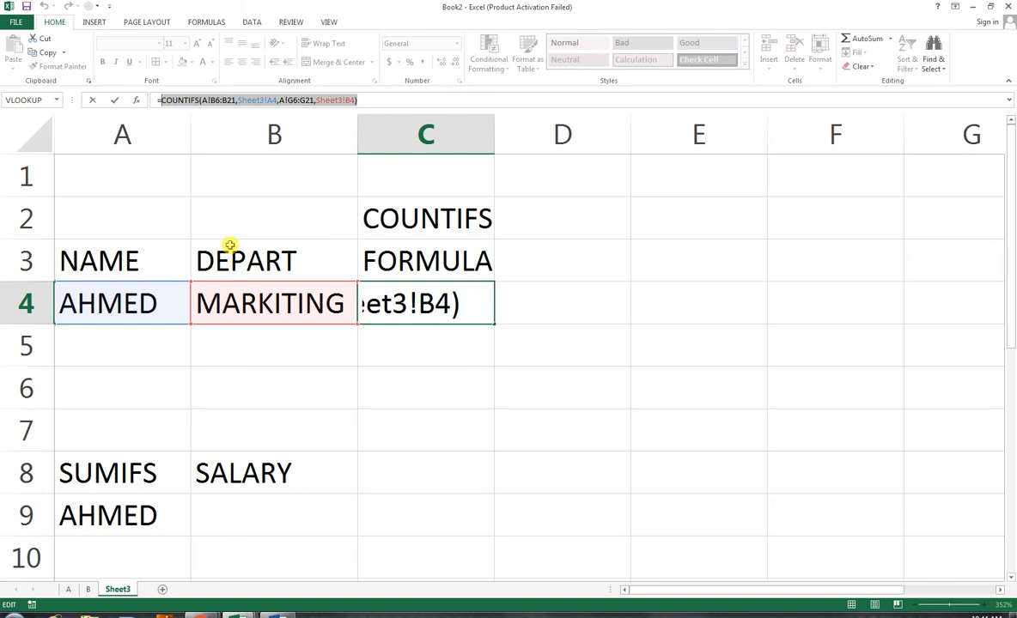
click(386, 97)
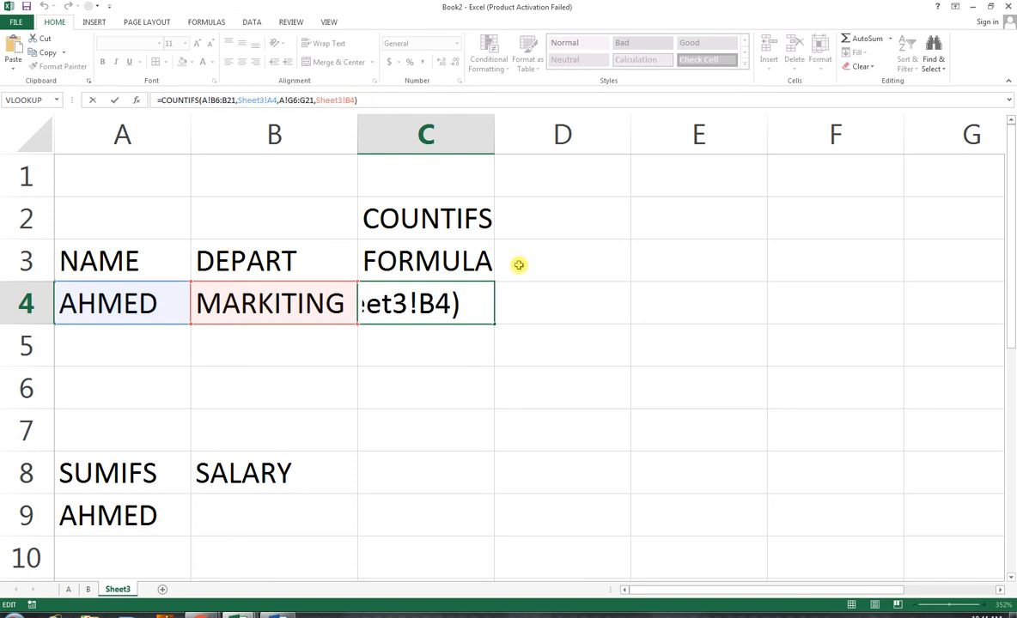
text(+)
key(ctrl+v)
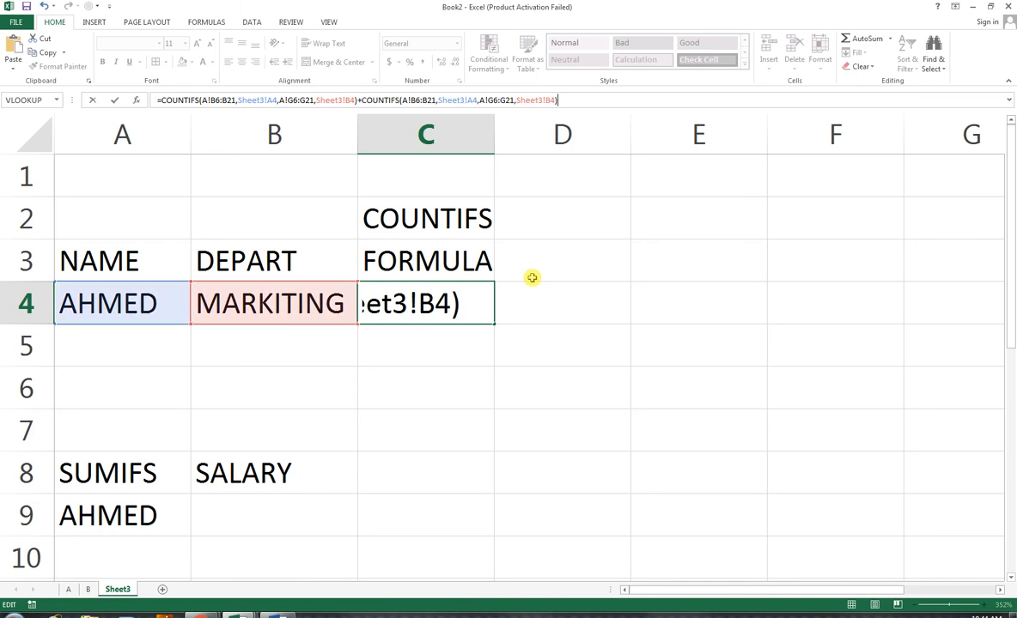
Change both criteria ranges in the second COUNTIFS to sheet B, B!B6:B21 and B!G6:G21, and commit the formula
click(407, 100)
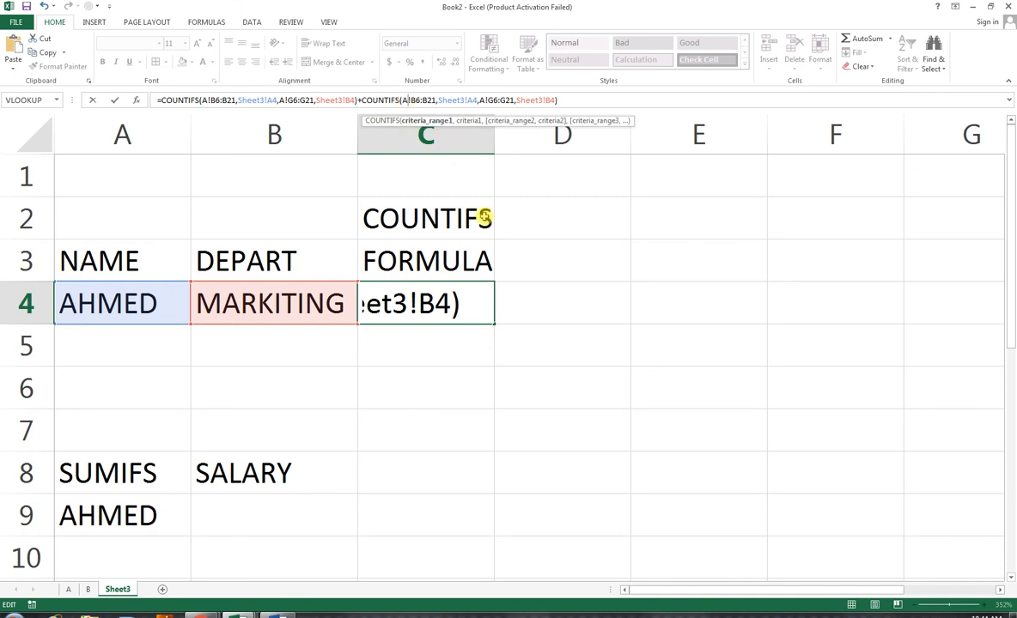
key(Delete)
text(B)
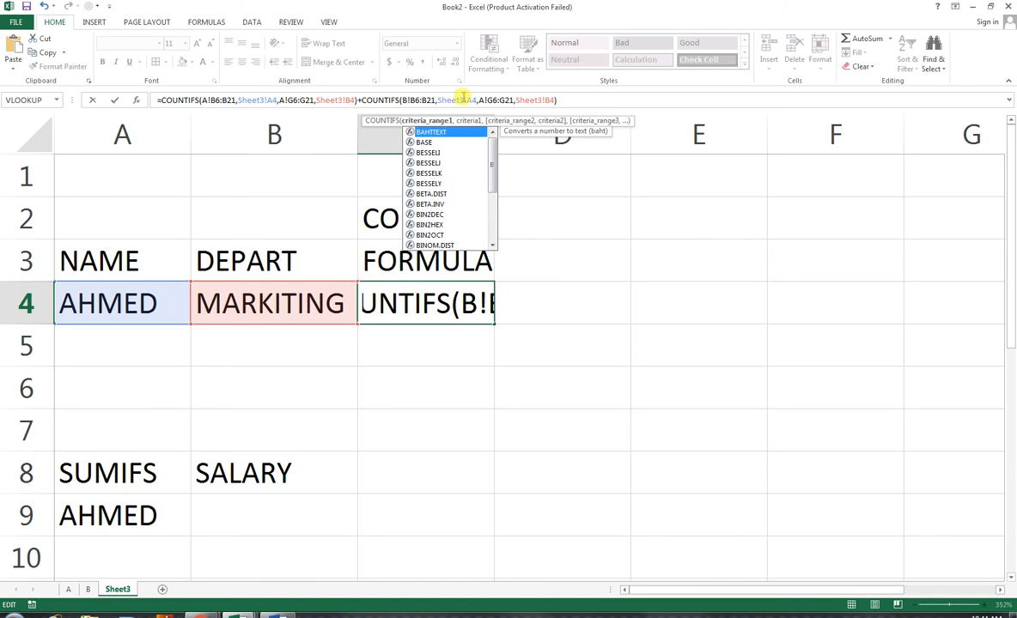
text(!)
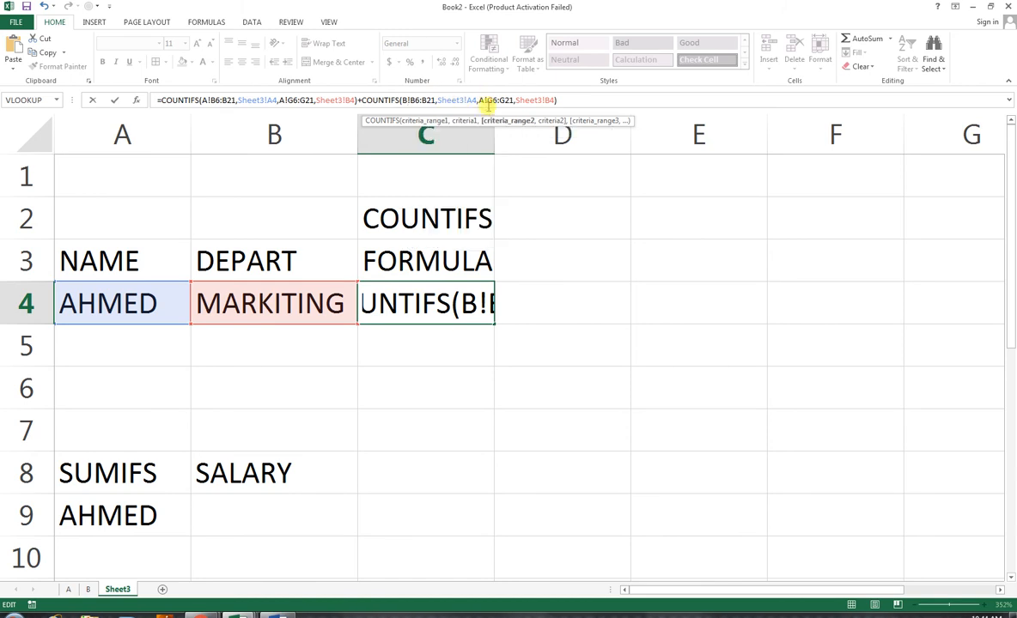
click(485, 97)
key(BackSpace)
text(B)
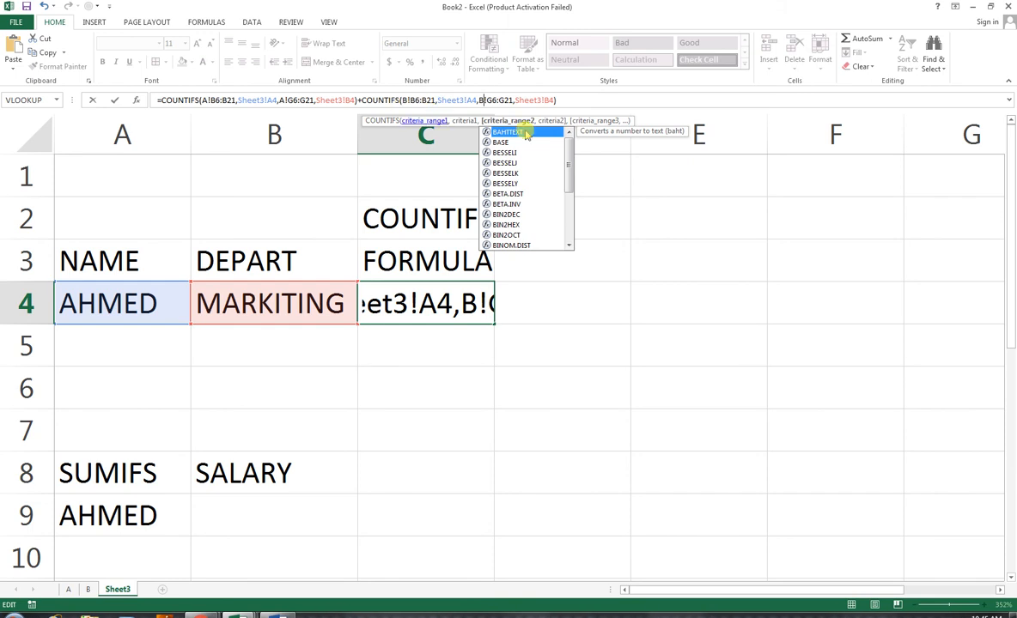
click(582, 99)
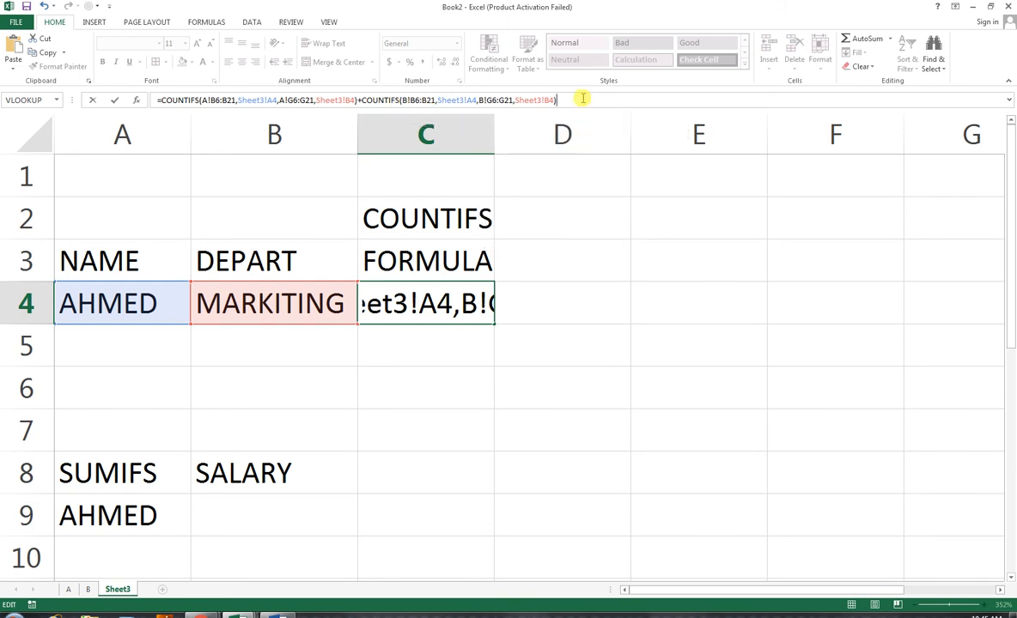
key(Return)
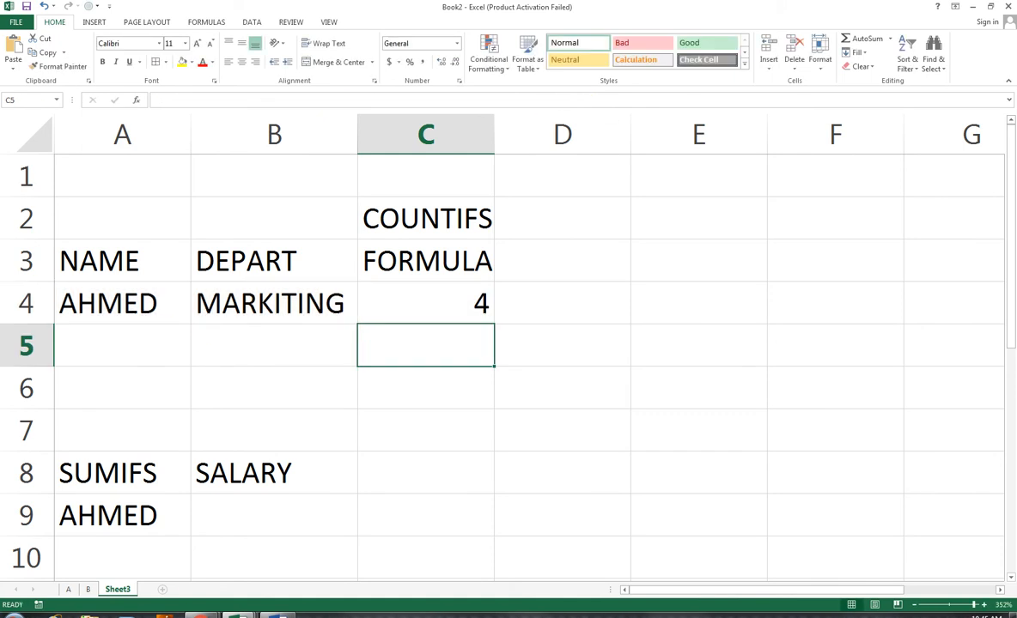
Replace the name in cell B17 of sheet B with the criterion name and review the formula in cell C4 of Sheet3
click(86, 589)
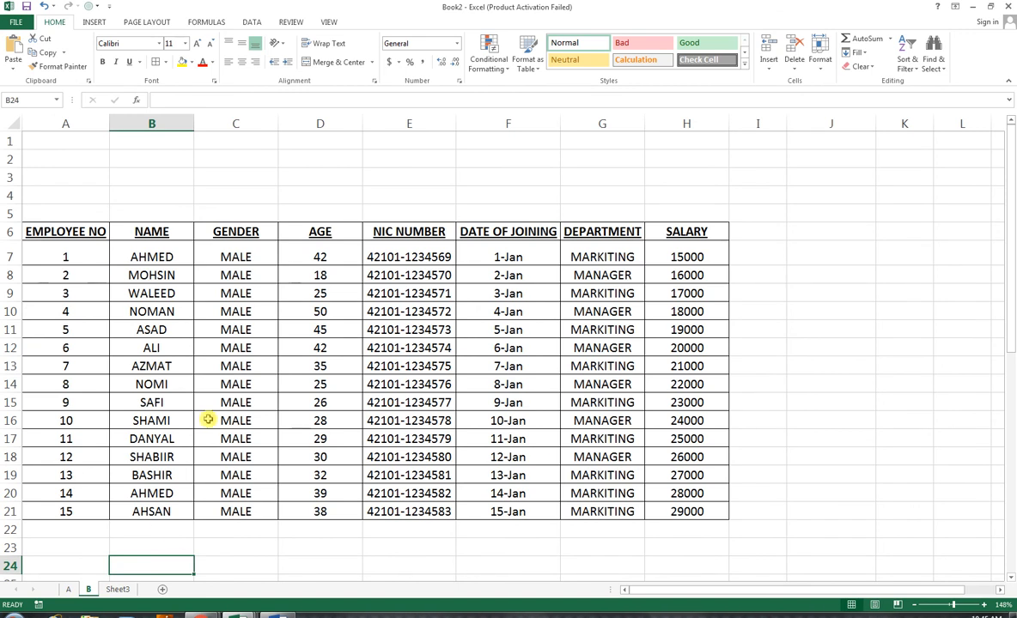
click(159, 441)
text(AHMED)
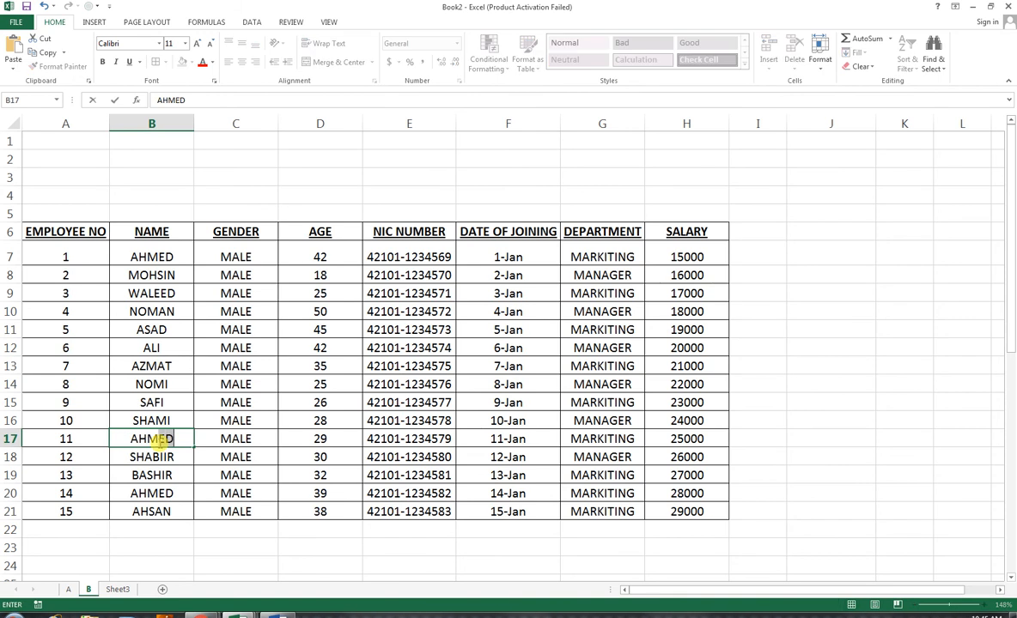
key(Return)
click(117, 589)
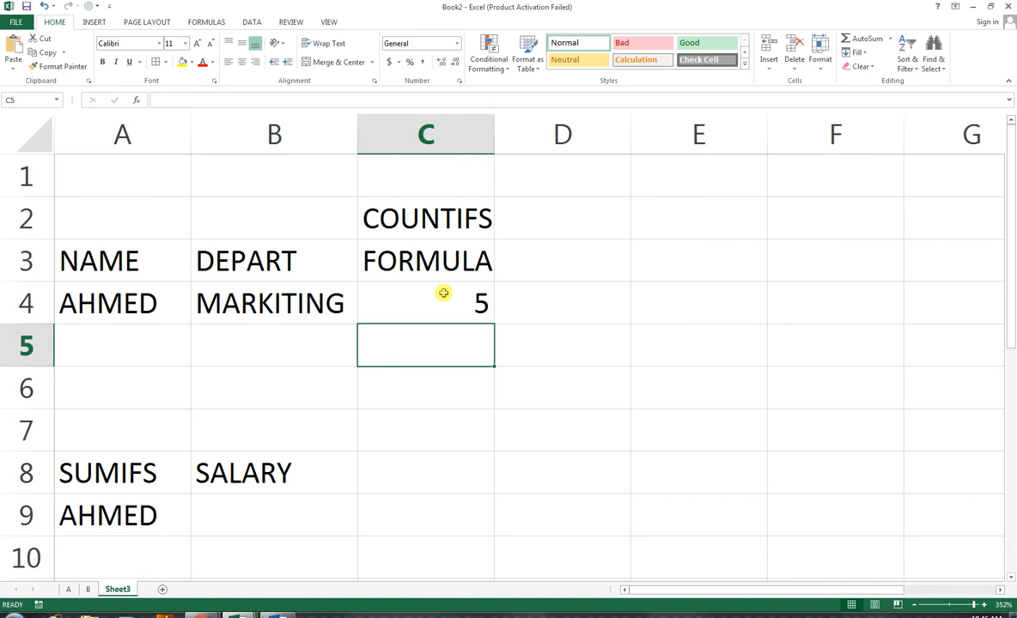
click(443, 293)
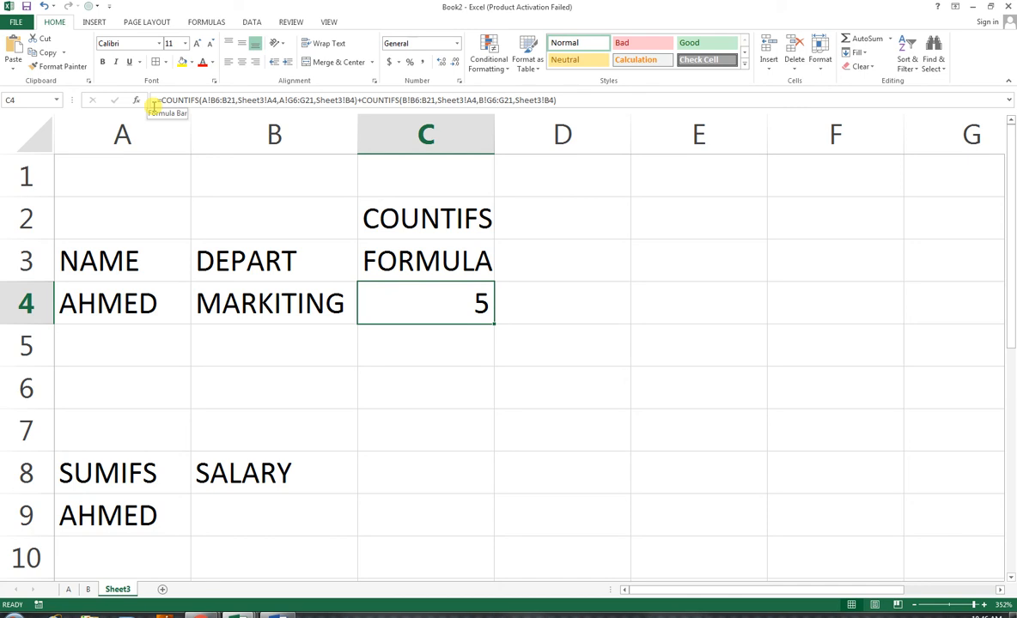
Start a SUMIFS formula in cell B9 of Sheet3 with the salary column A!H6:H21 as the sum range
click(268, 512)
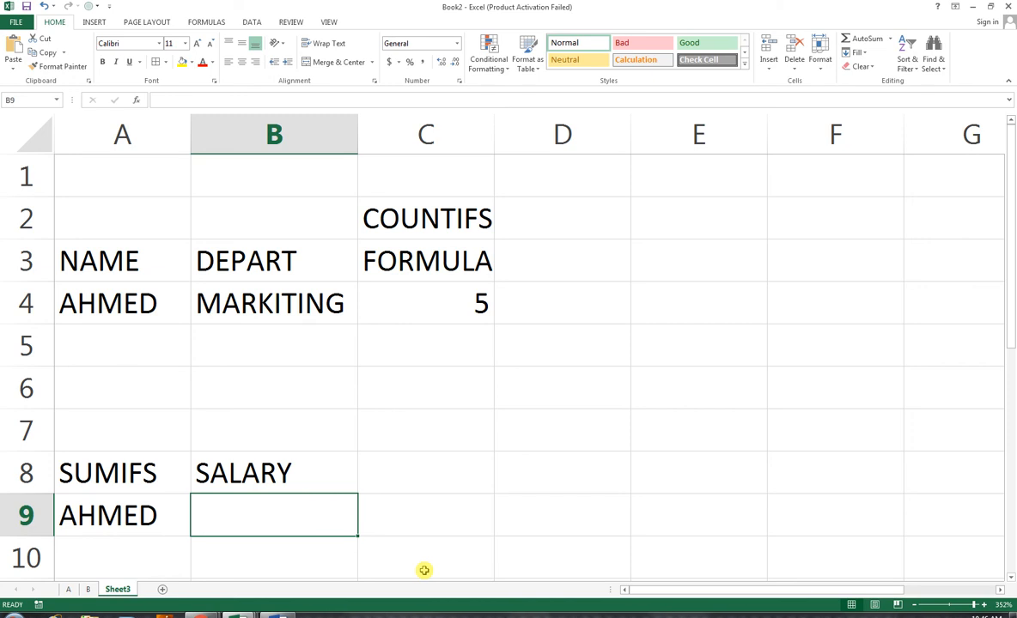
text(=SUM)
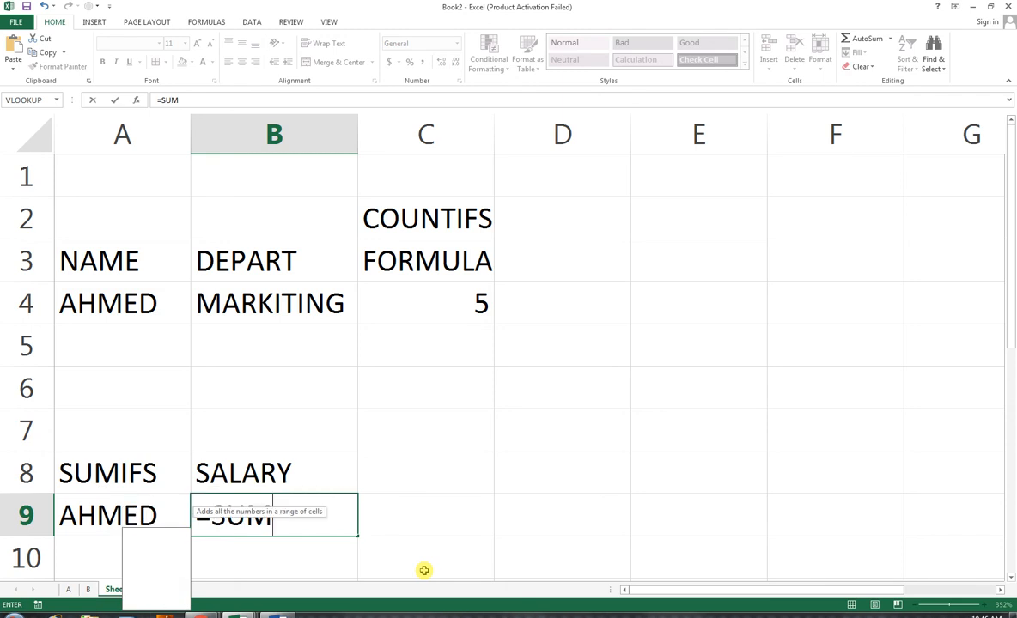
text(IFS)
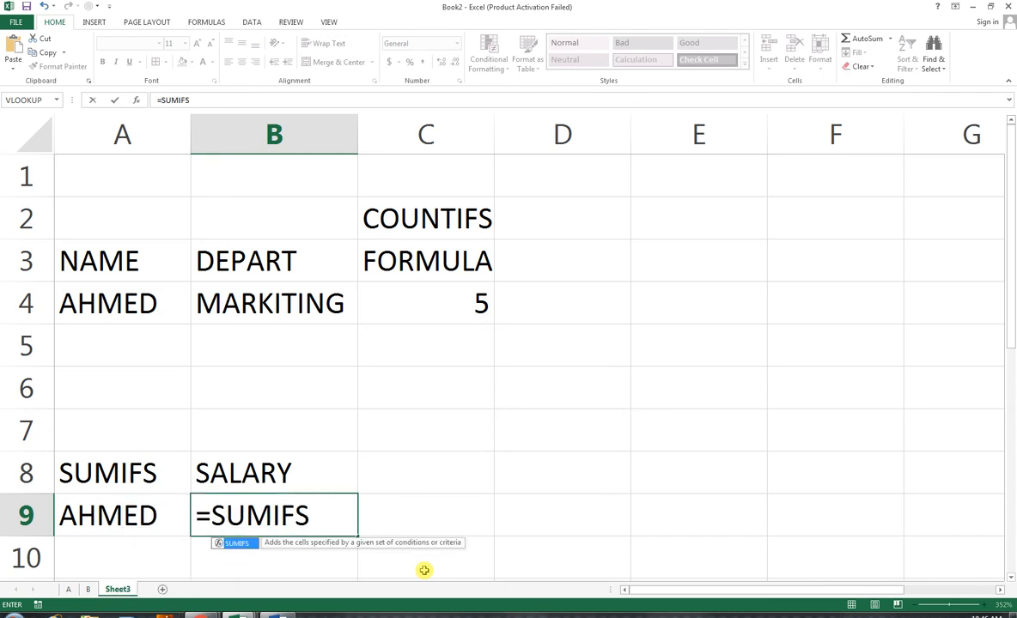
text(()
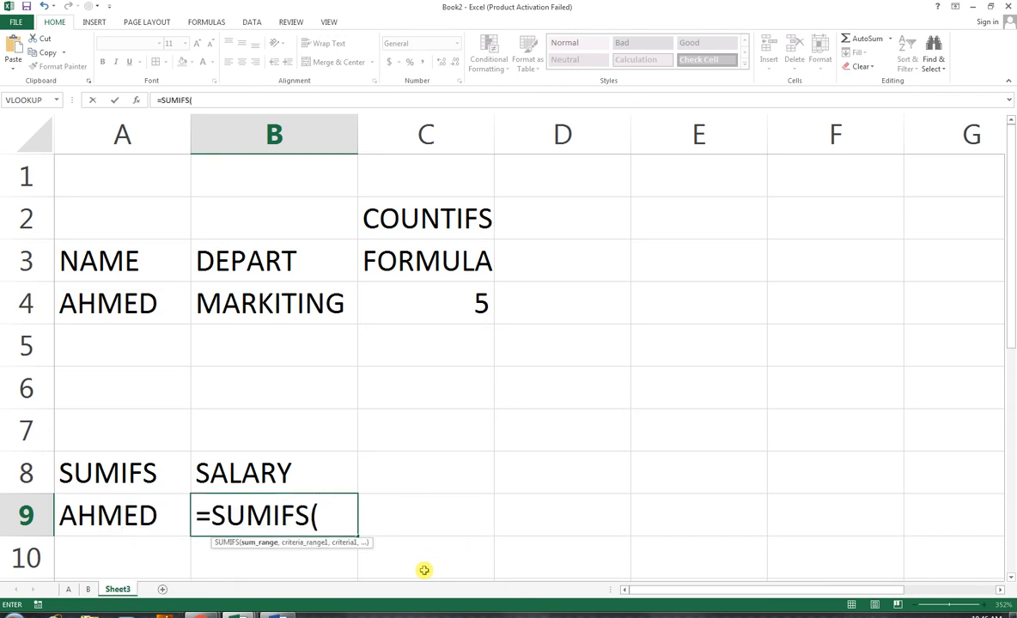
click(69, 591)
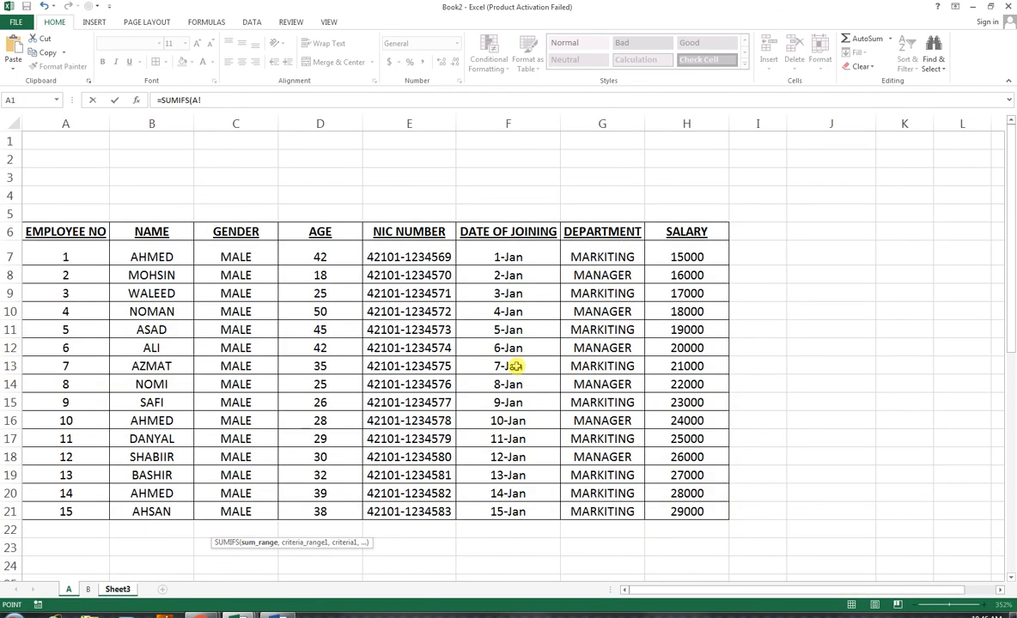
drag(697, 232, 686, 510)
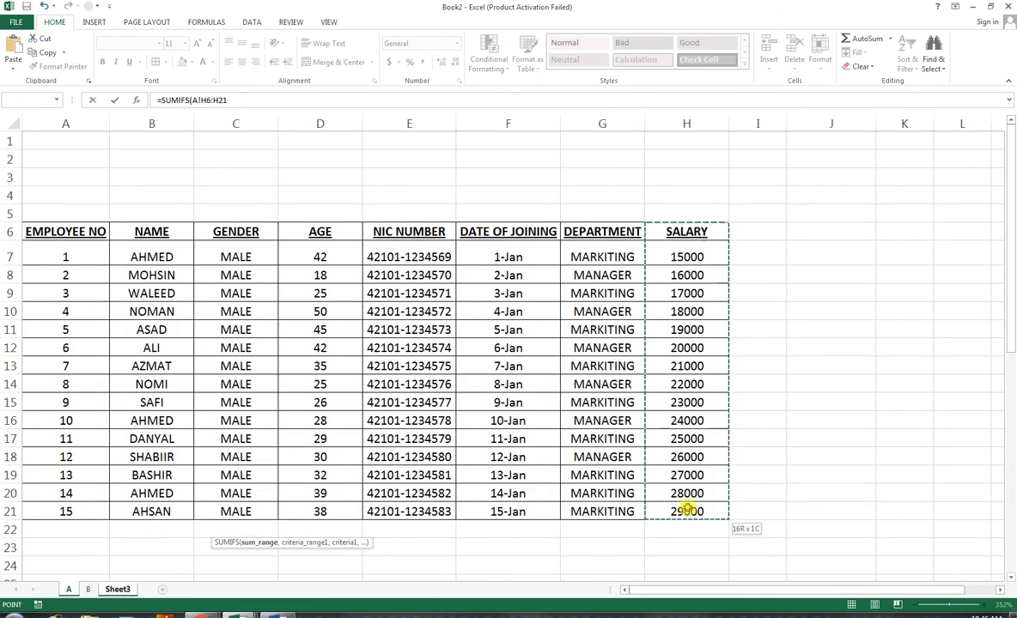
text(,)
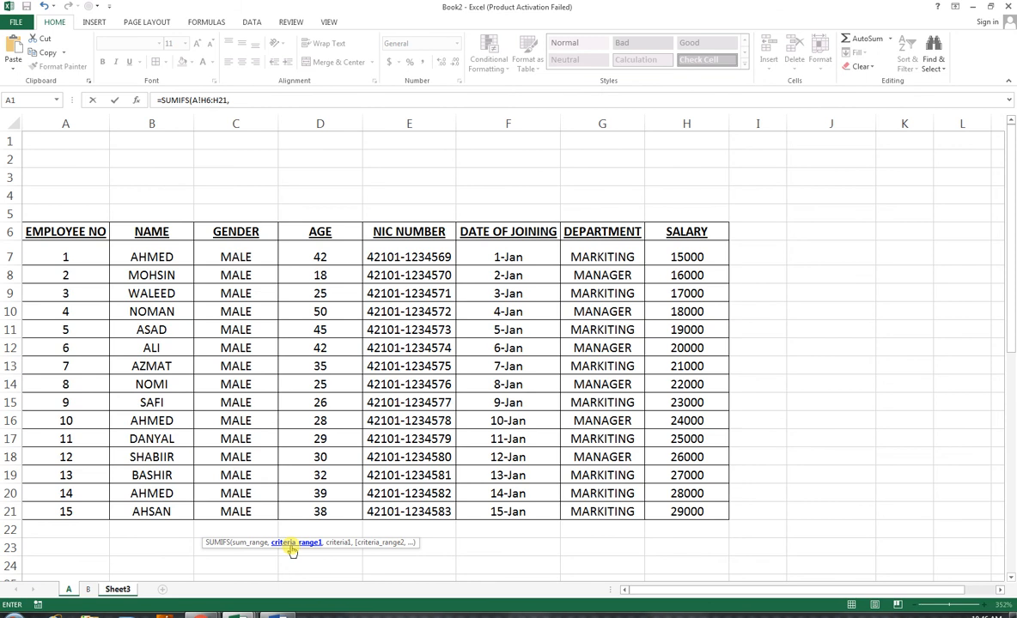
Try the criteria pairs A!B6:B21 with A!B7 and A!H7:H21 with A!H7 in the SUMIFS, and commit the formula
drag(166, 229, 176, 508)
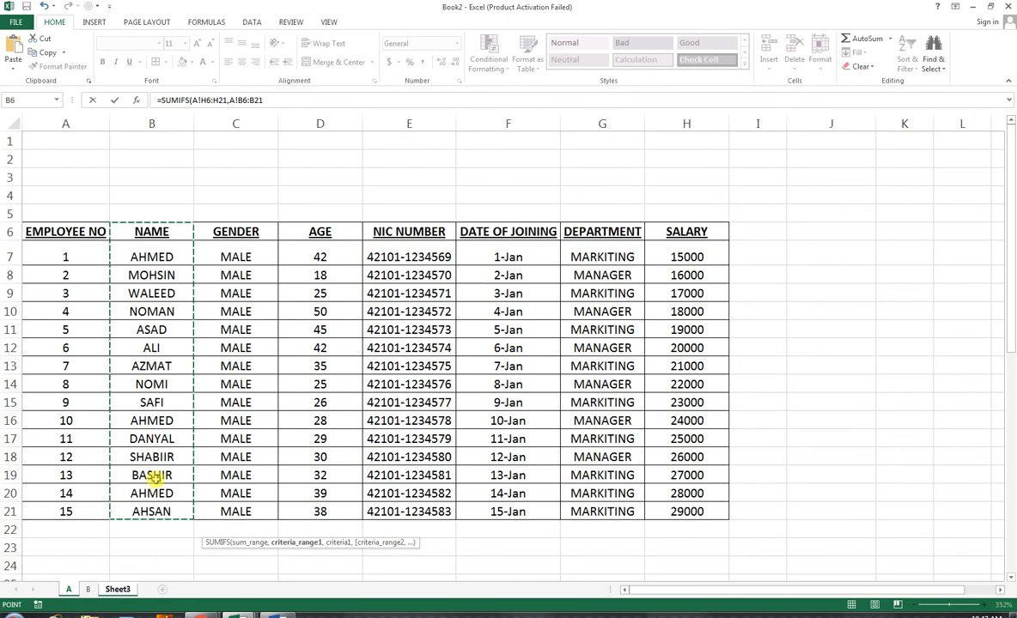
text(,)
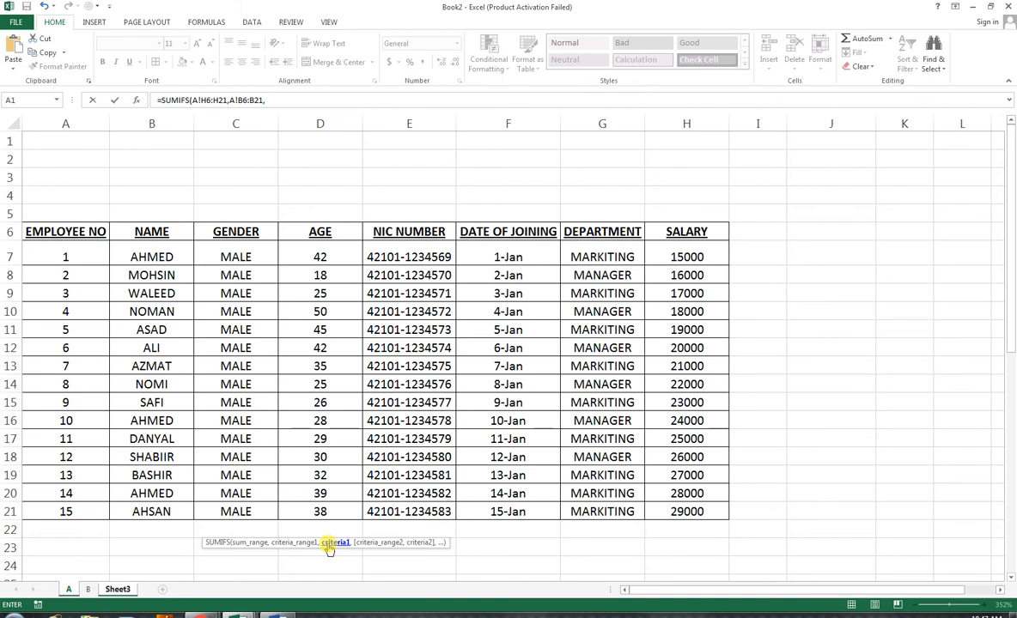
click(151, 257)
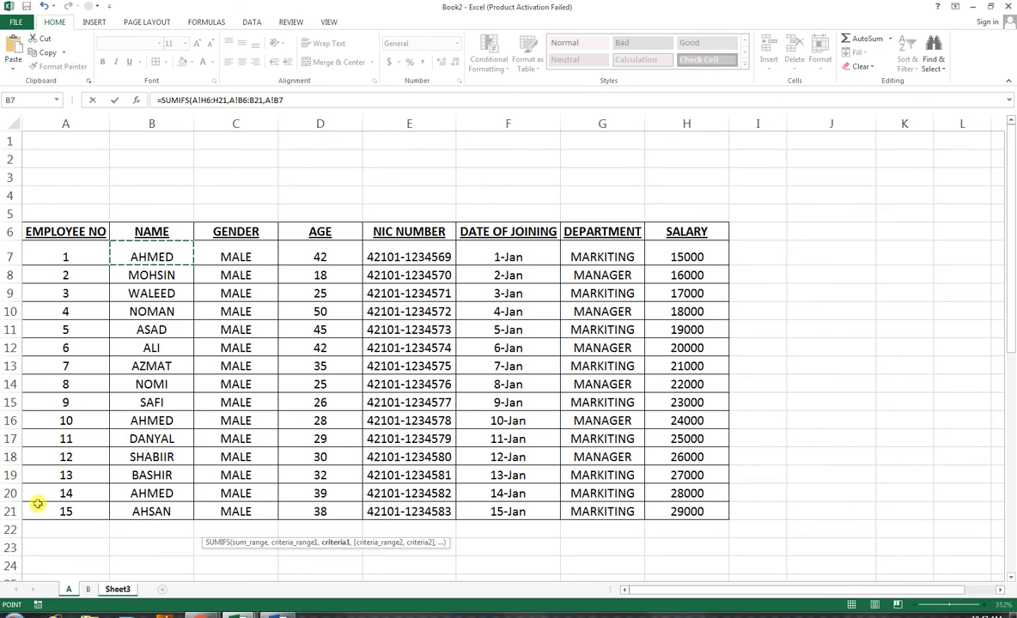
text(,)
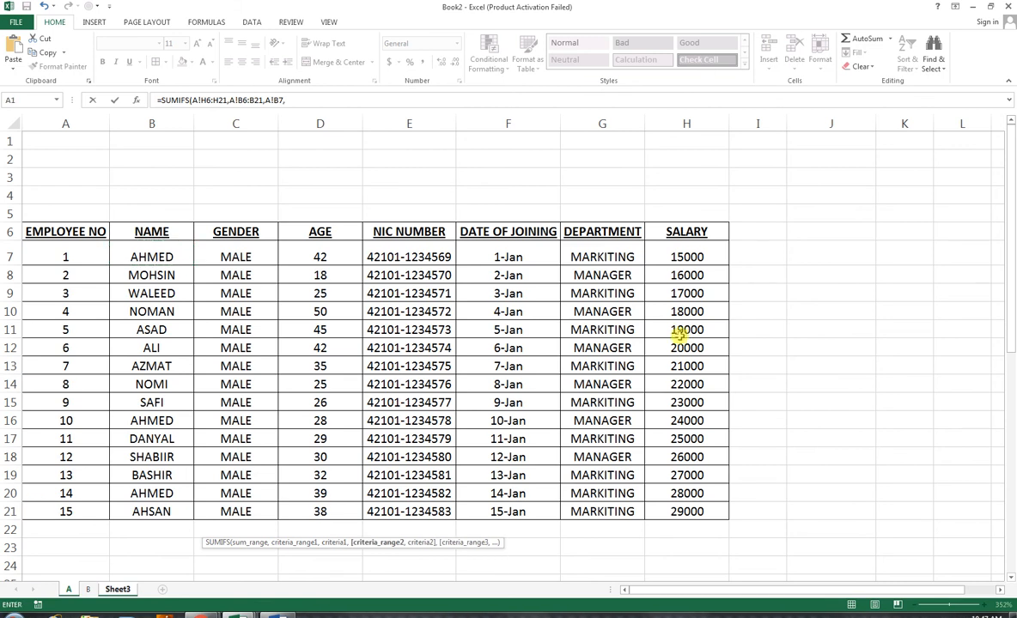
drag(670, 256, 665, 511)
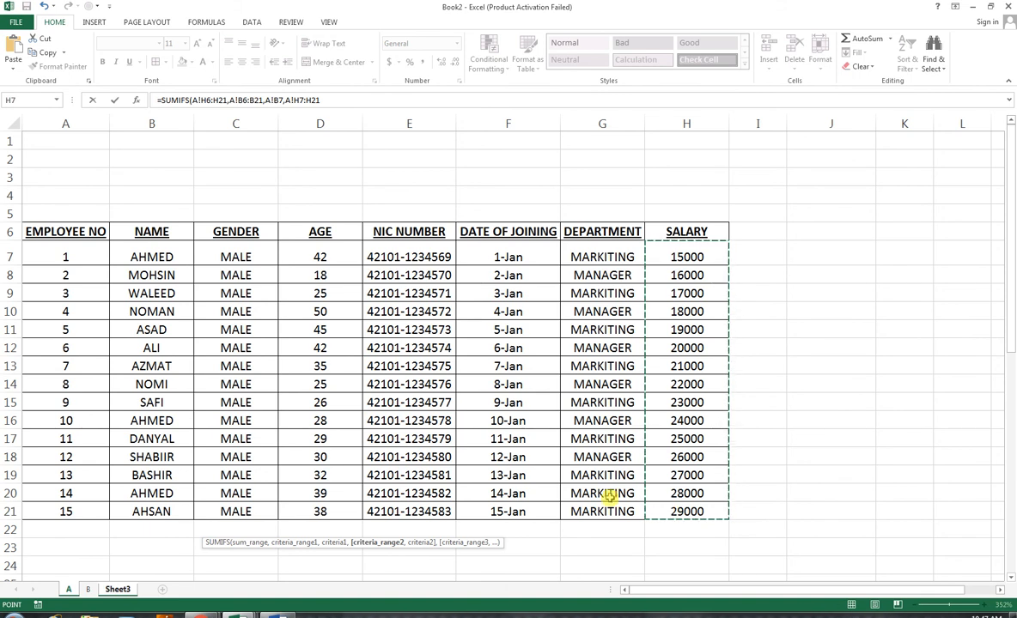
text(,)
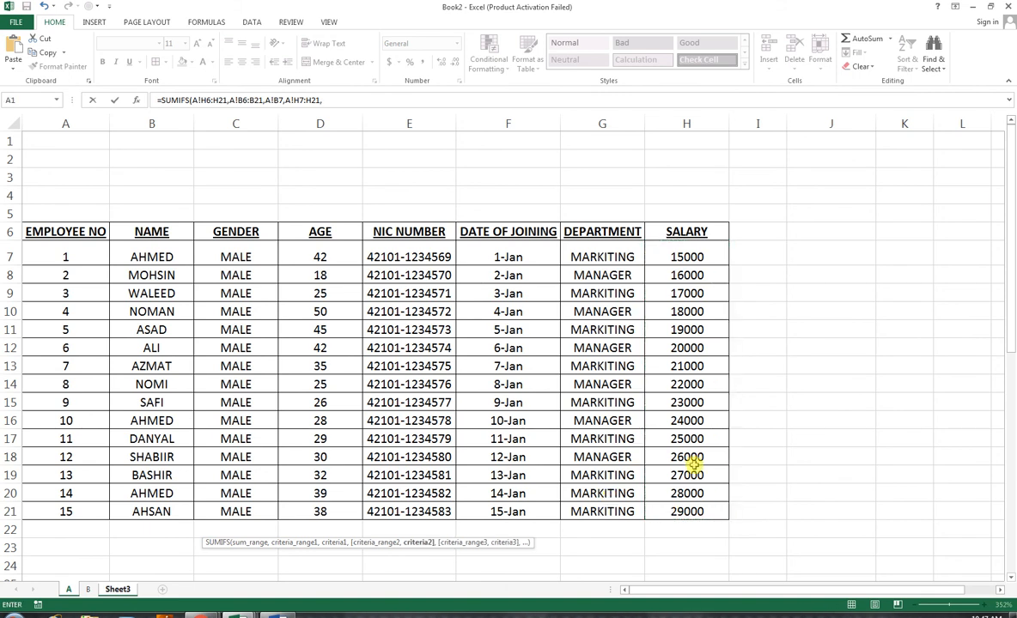
click(669, 254)
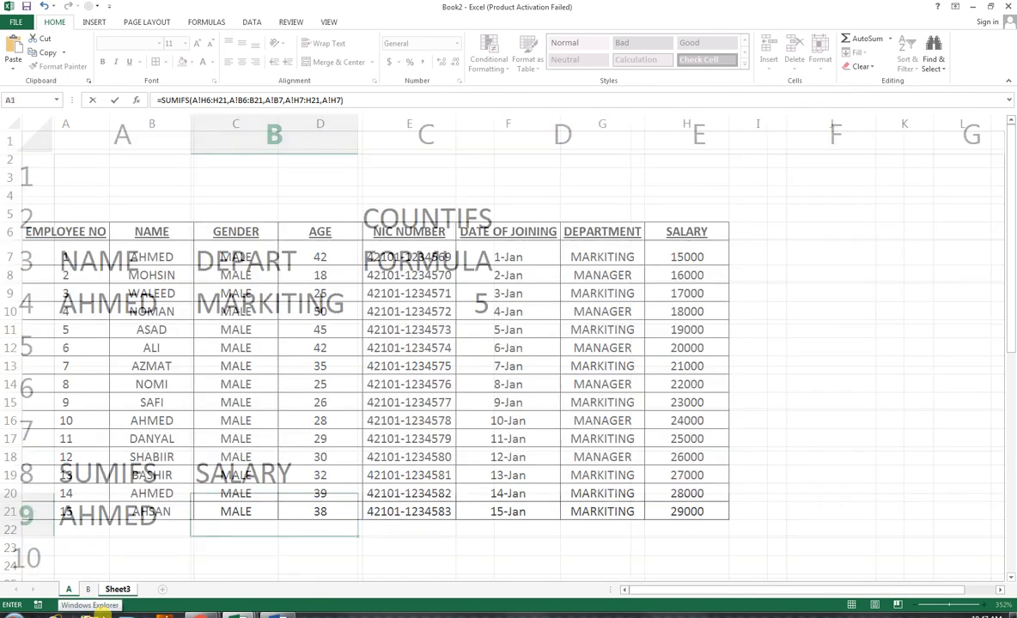
key(Return)
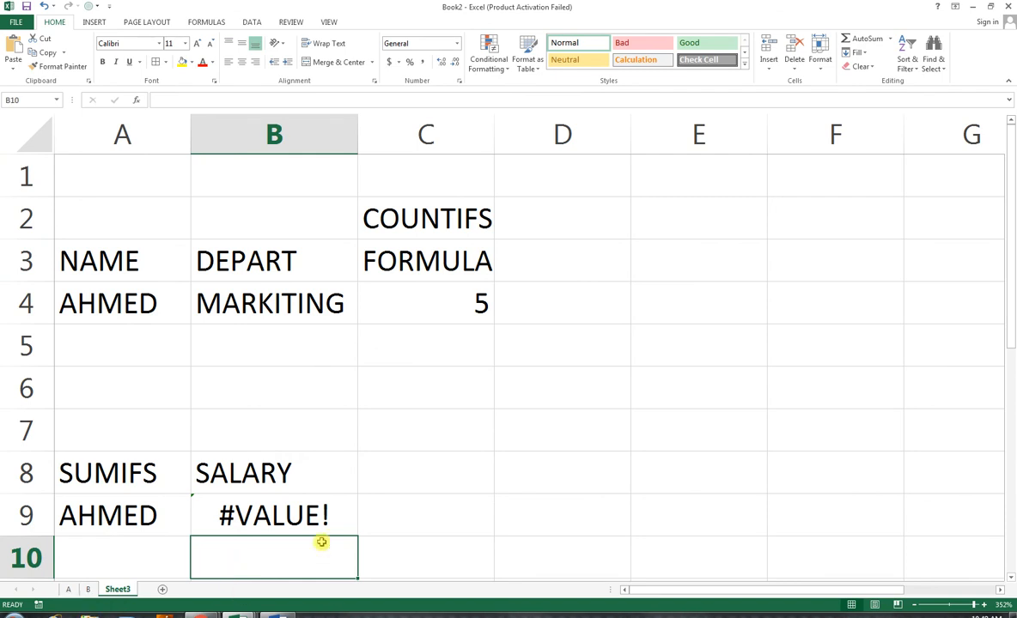
Start a trial SUMIF formula in cell D9 of Sheet3 with the name column A!B6:B21 as its range
click(526, 504)
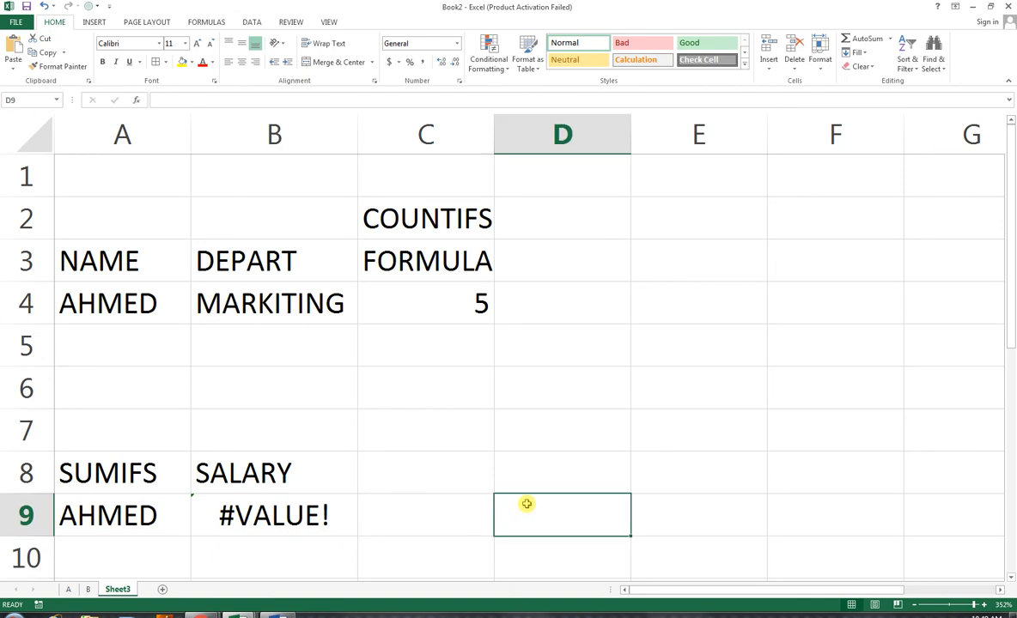
text(=SUMIF)
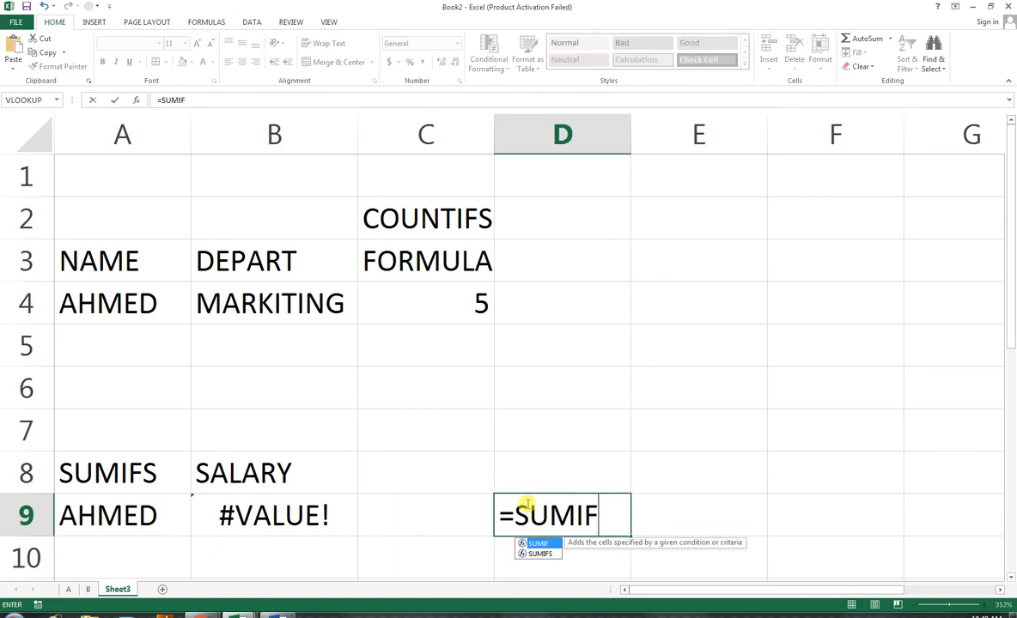
text(()
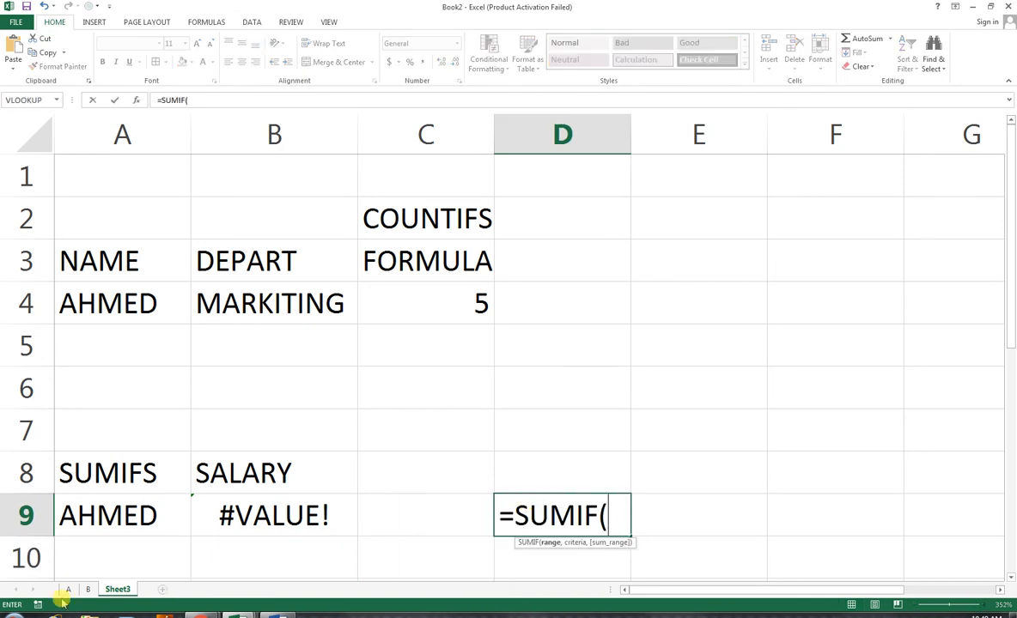
key(ctrl+Page_Up)
key(ctrl+Page_Up)
drag(129, 232, 175, 507)
text(,)
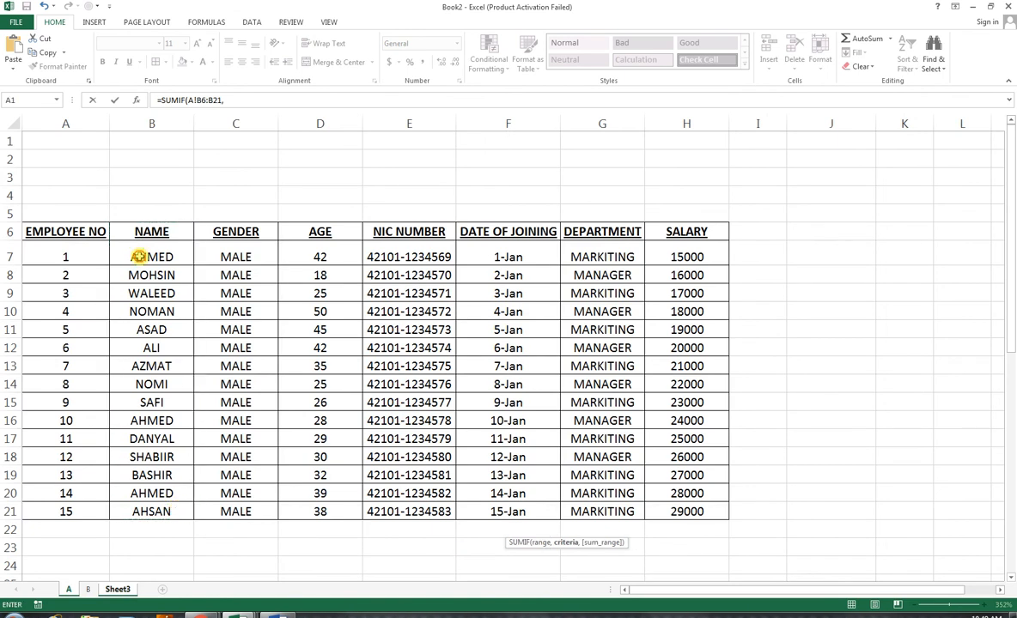
Complete the trial SUMIF with criterion A!B7 and sum range A!H7:H21, and delete it from cell D9
click(138, 257)
text(,)
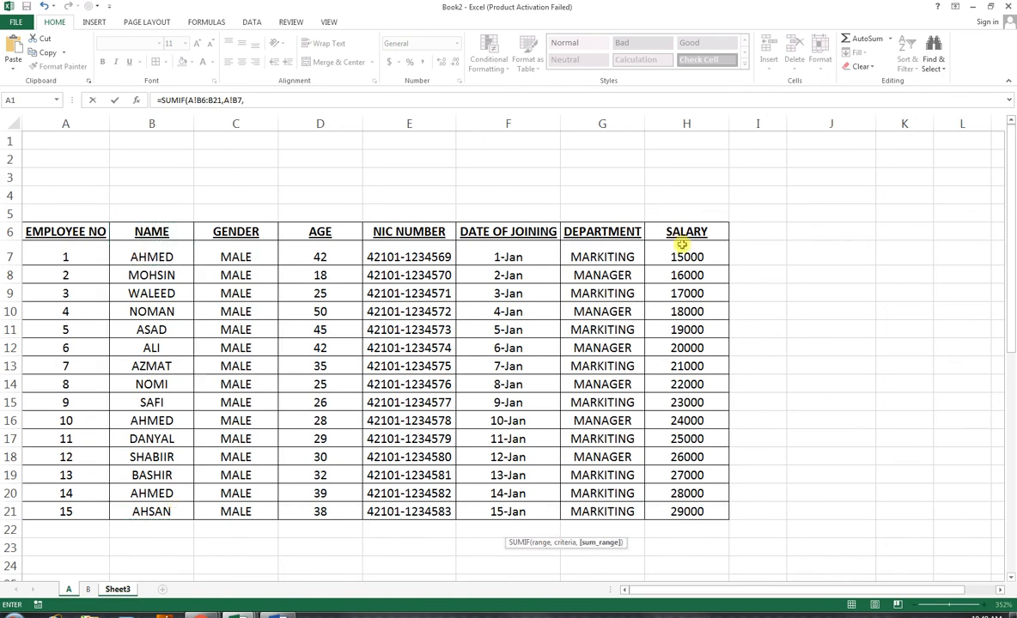
drag(682, 254, 678, 511)
key(Return)
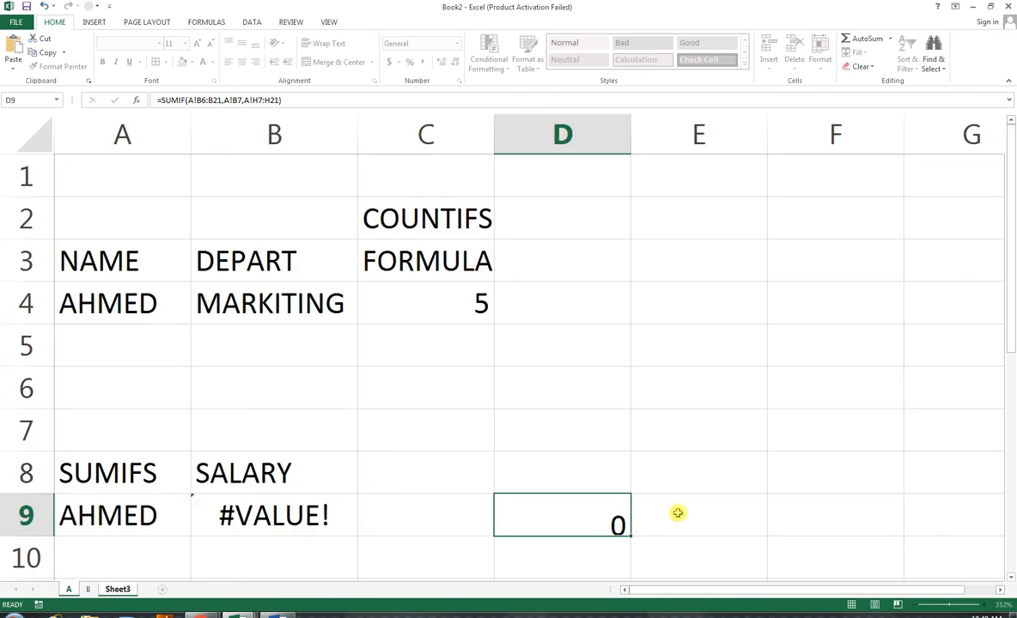
click(588, 517)
key(Delete)
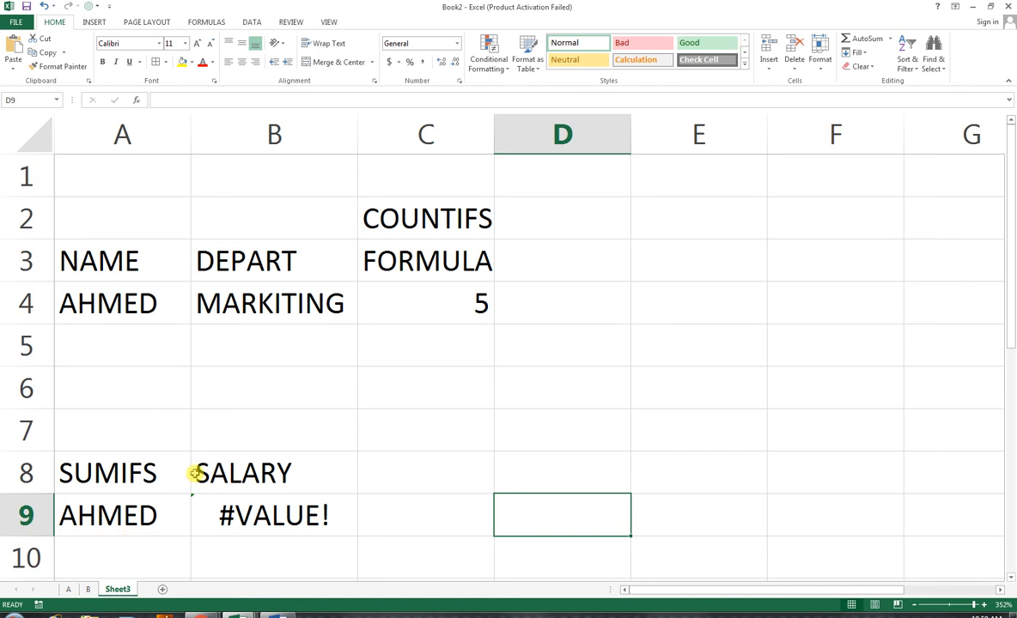
Enter the salary criterion >10000 in cell A10 of Sheet3
click(121, 546)
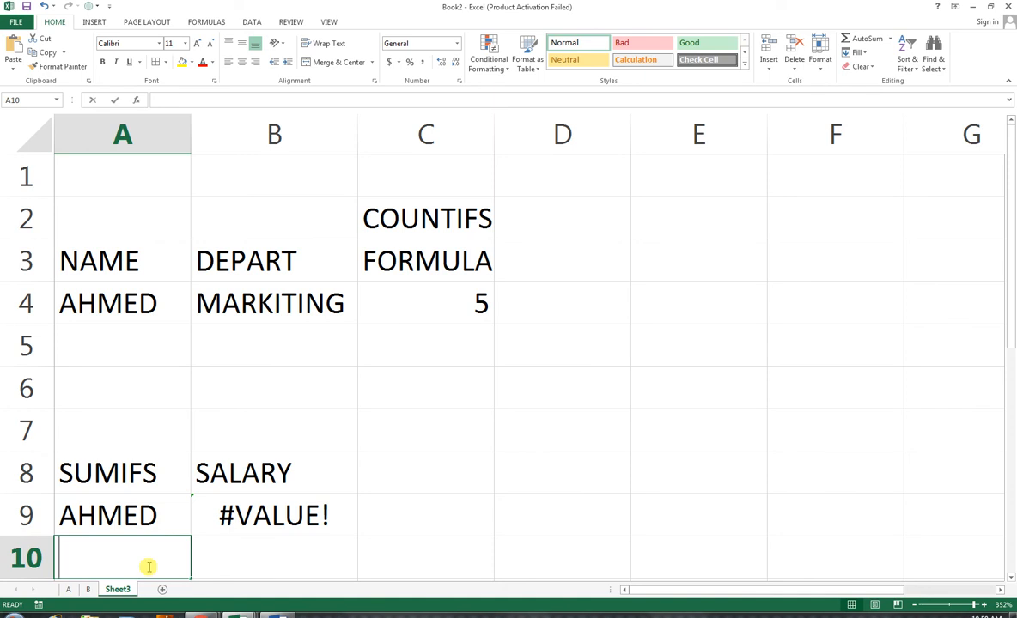
text(>1000)
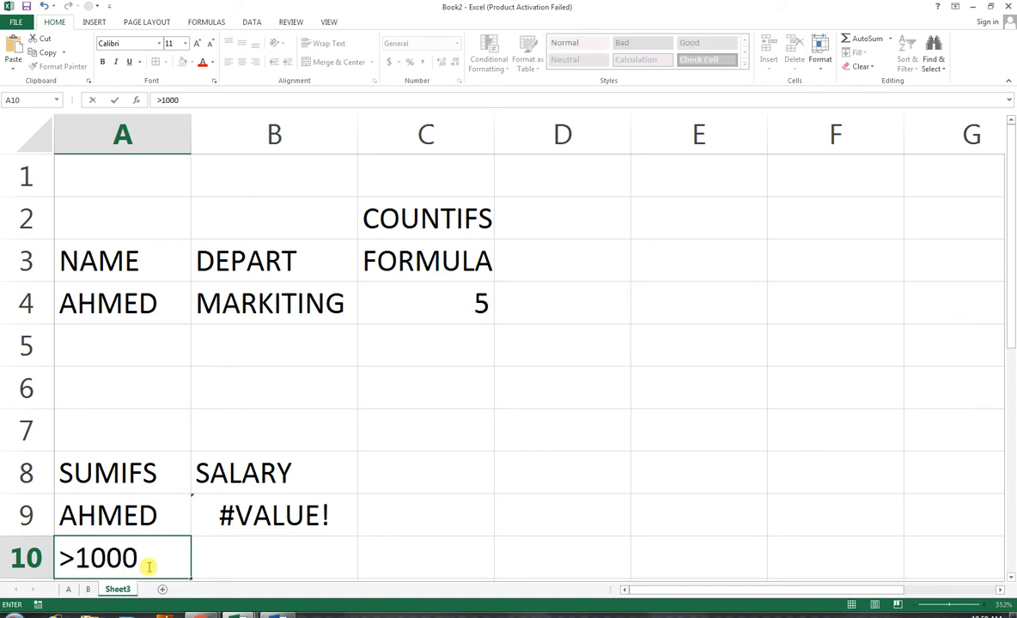
text(0)
key(Tab)
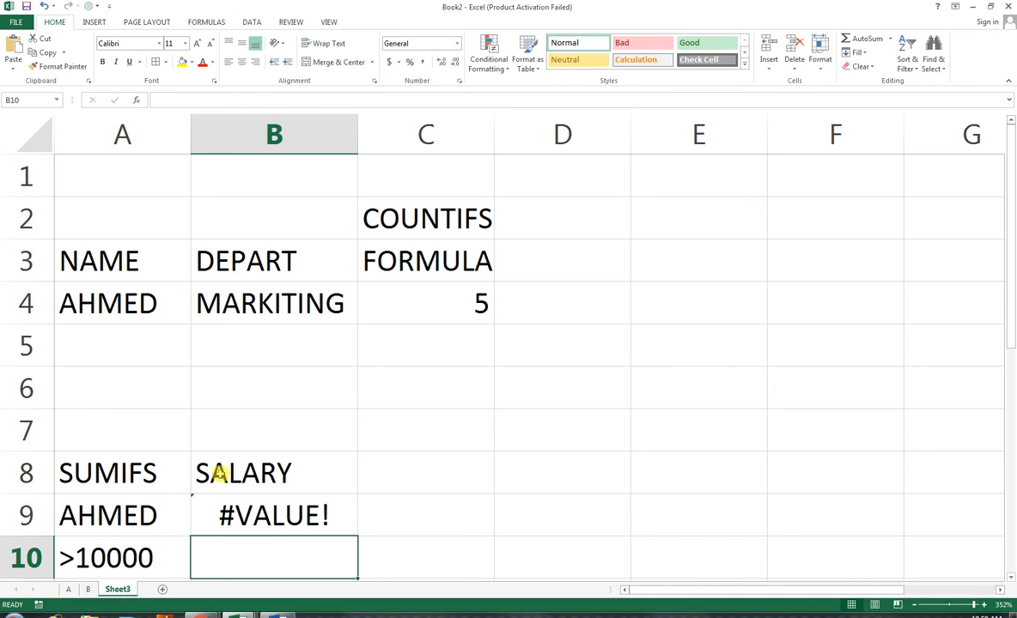
Replace the formula in cell B9 of Sheet3 with a new SUMIFS whose sum range is A!H6:H21
click(233, 516)
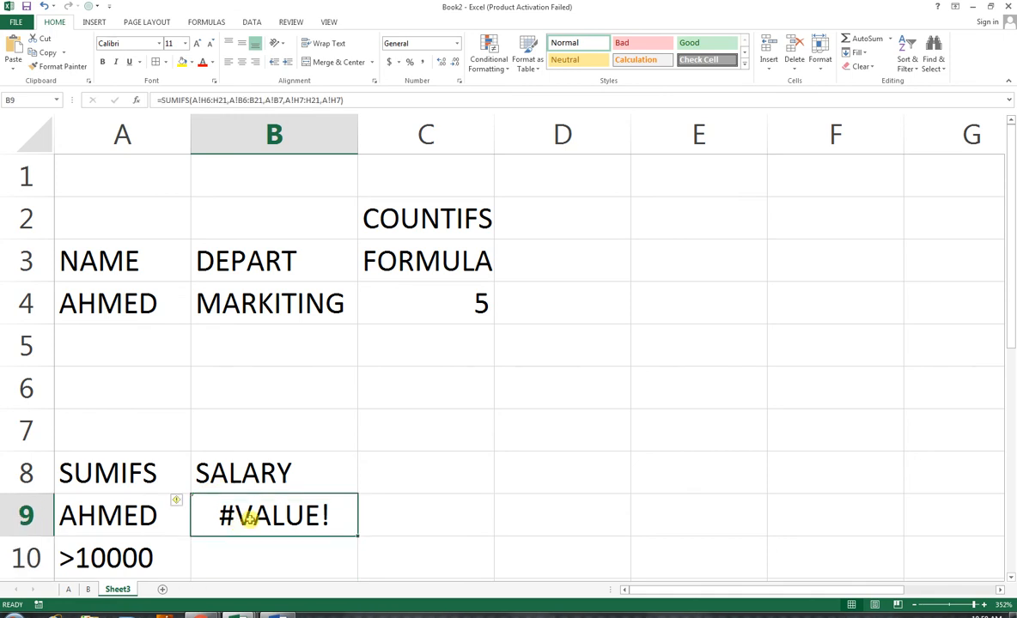
key(Delete)
text(-)
key(BackSpace)
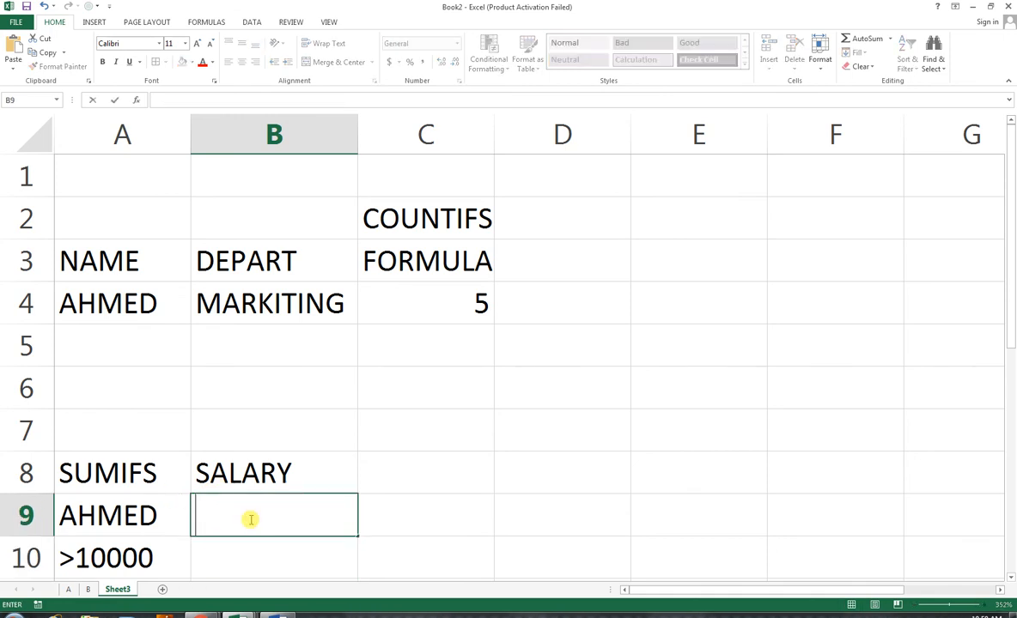
text(=SUMIFS()
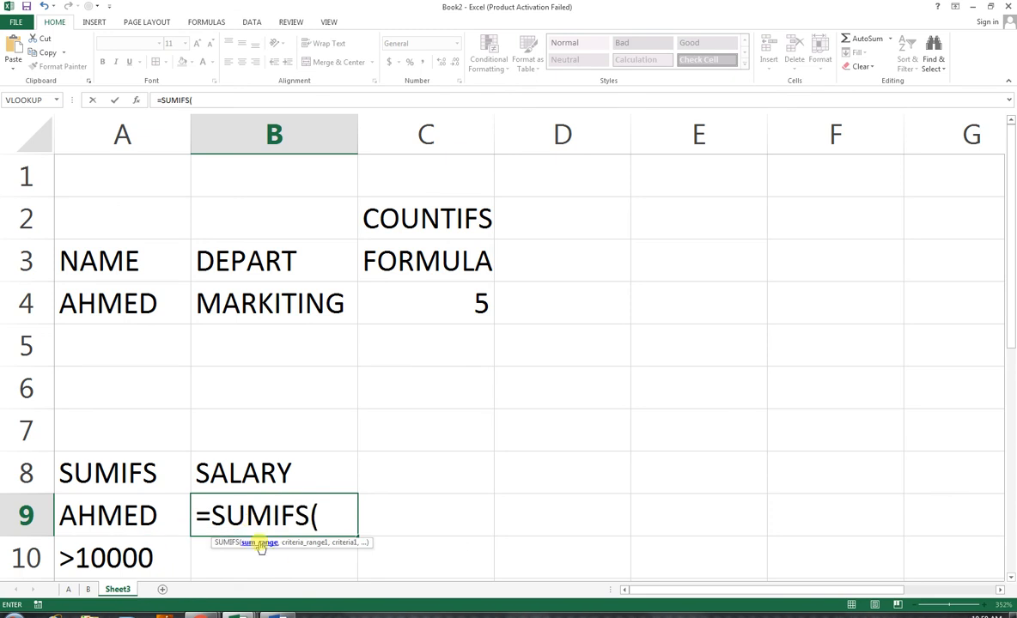
click(69, 591)
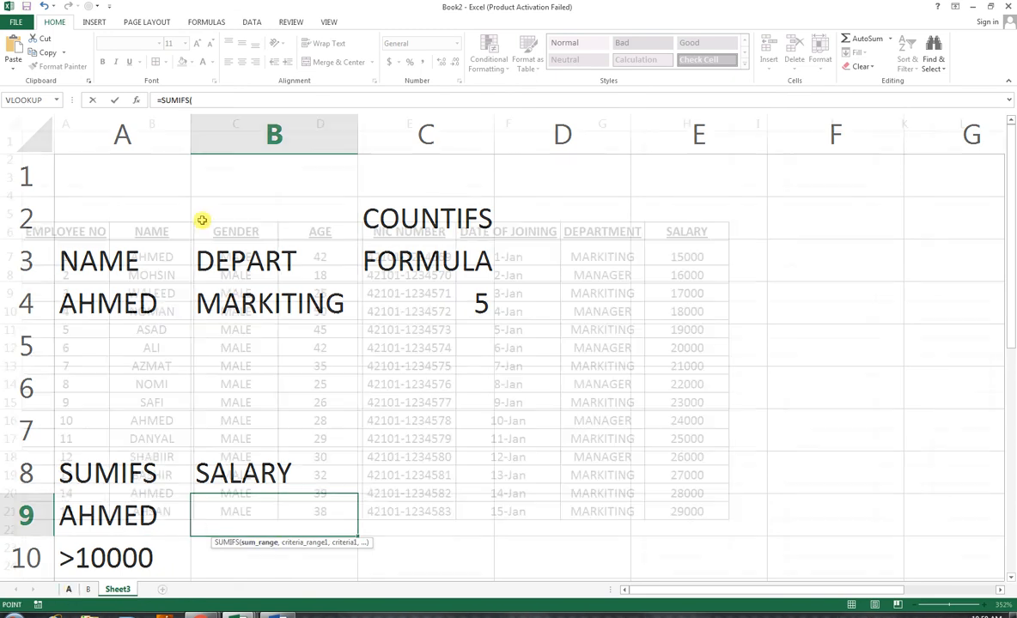
click(687, 232)
drag(680, 396, 680, 512)
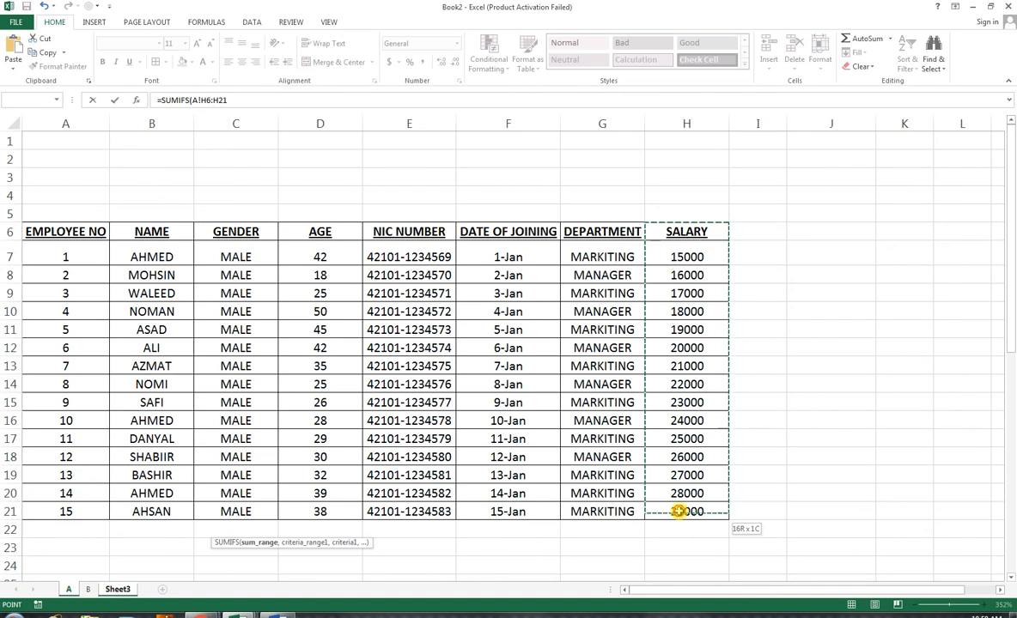
text(,)
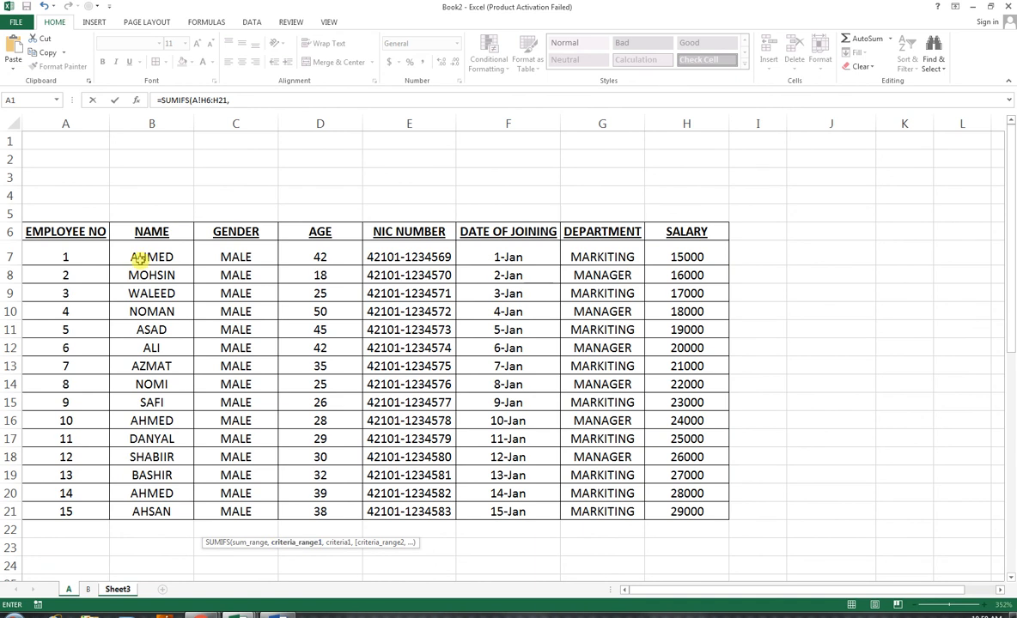
Add the name column A!B6:B21 as the first criteria range and Sheet3!A9 as its criterion in the SUMIFS
drag(140, 230, 169, 508)
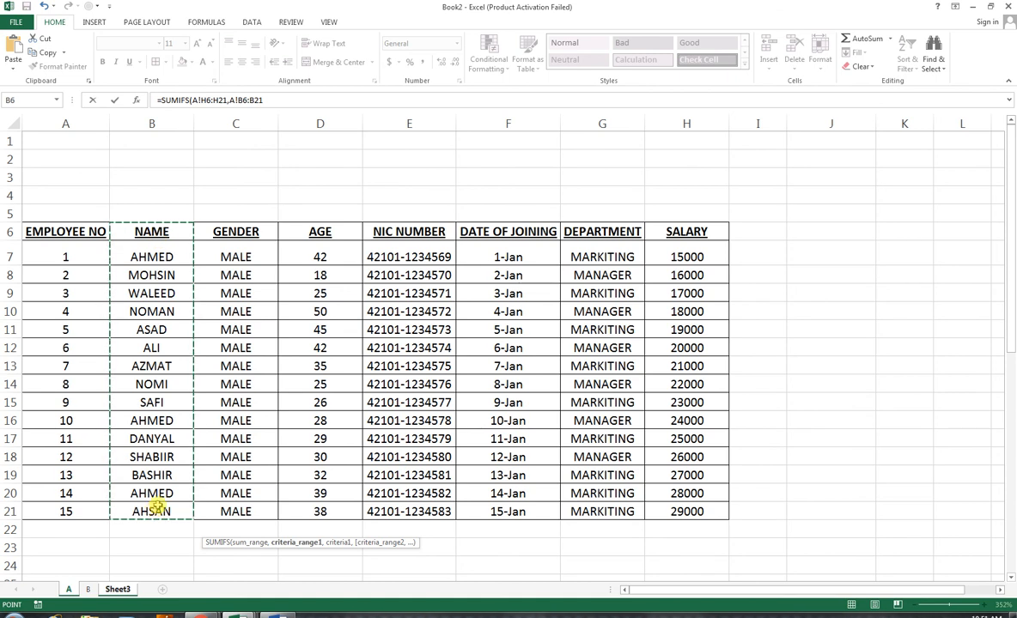
text(,)
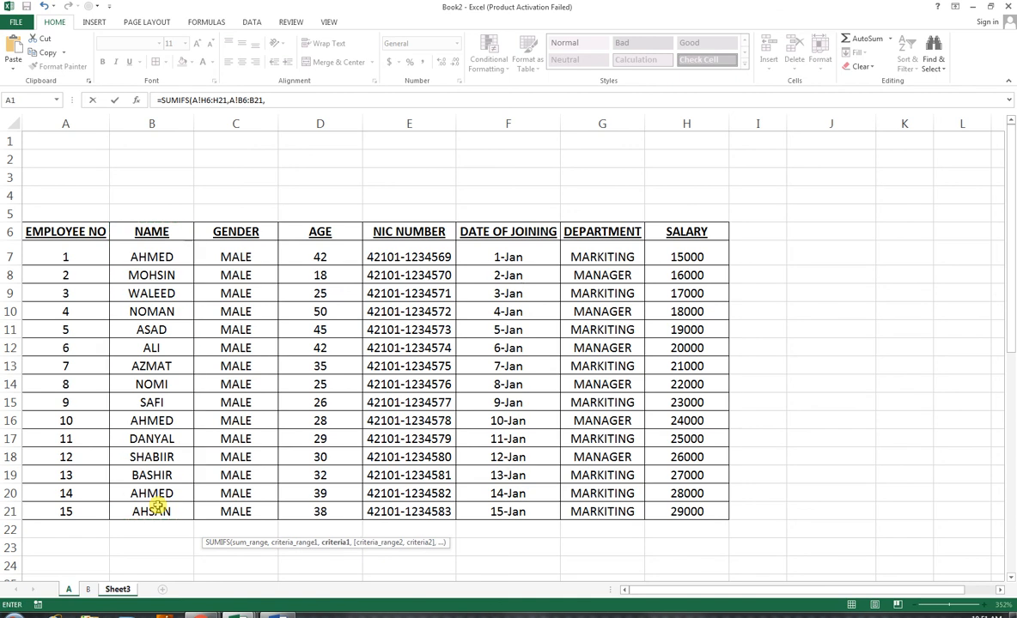
click(117, 589)
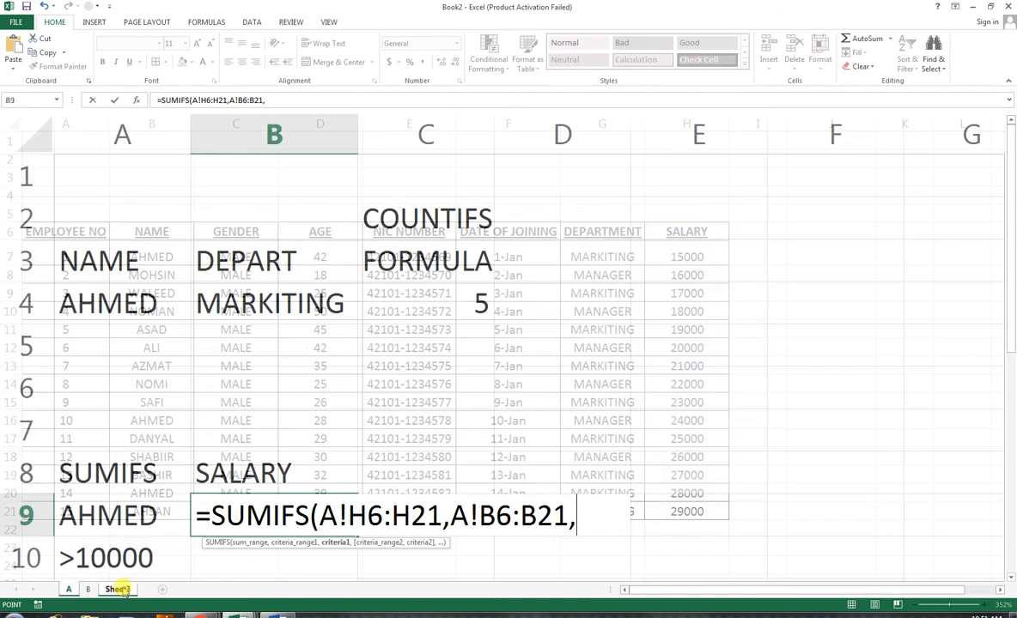
click(121, 518)
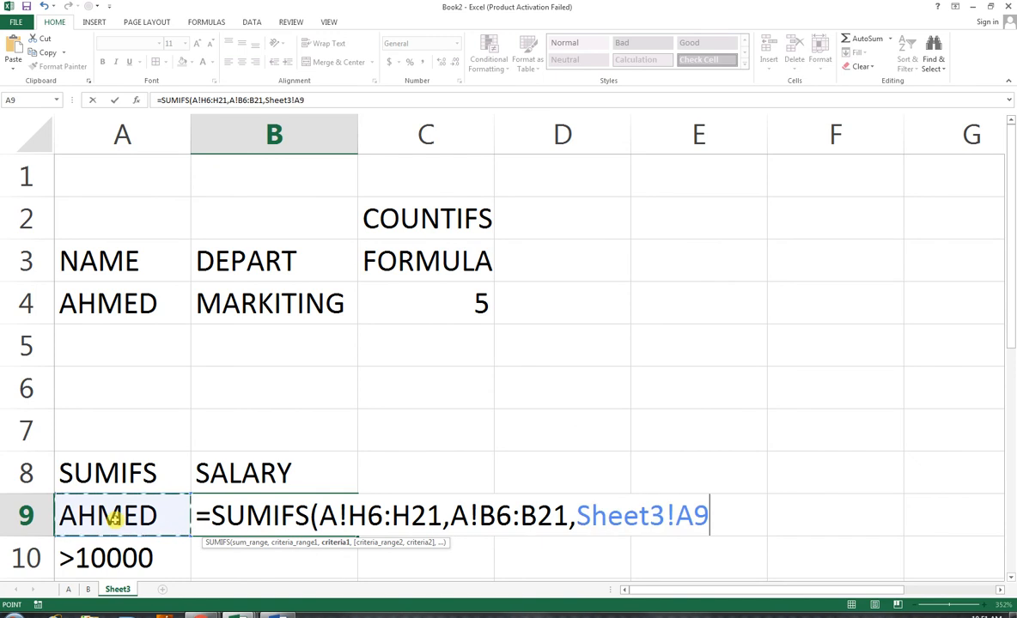
Add the salary column A!H6:H21 as the second criteria range with criterion Sheet3!A10, and complete the SUMIFS in cell B9
text(,)
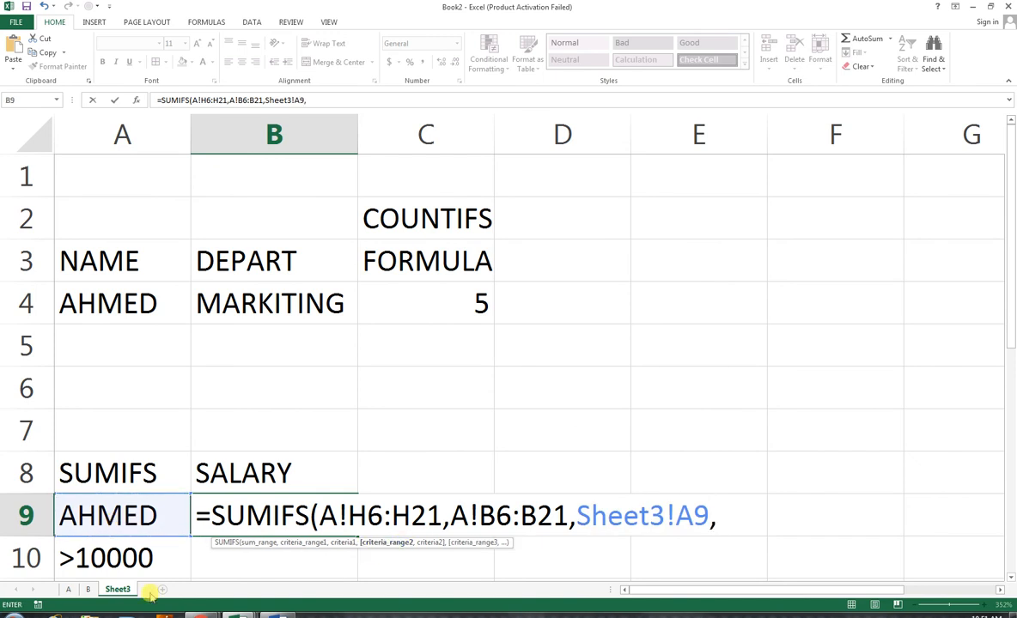
click(69, 589)
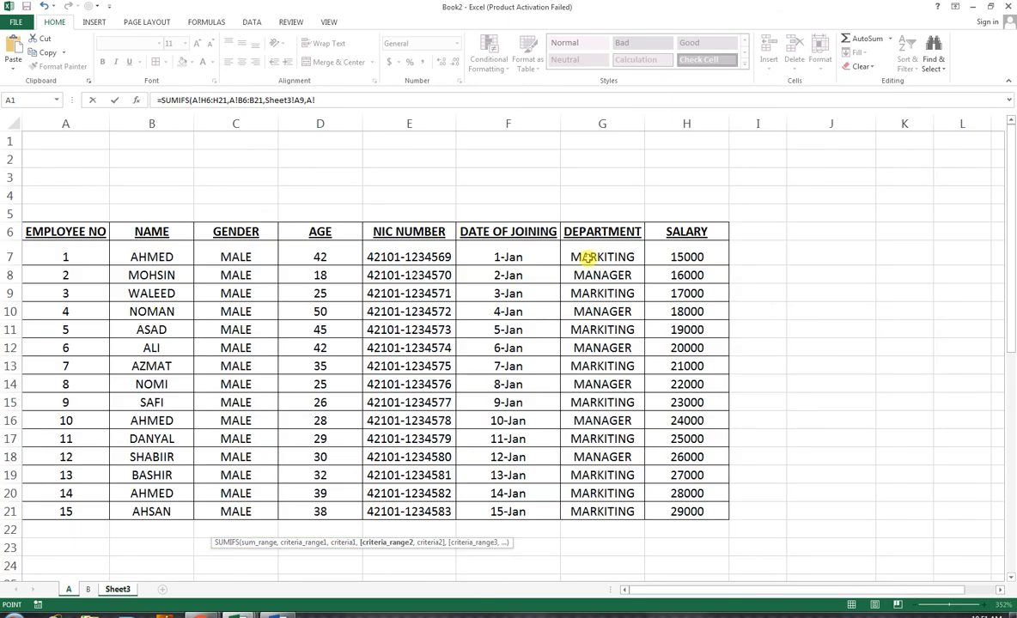
drag(664, 233, 668, 510)
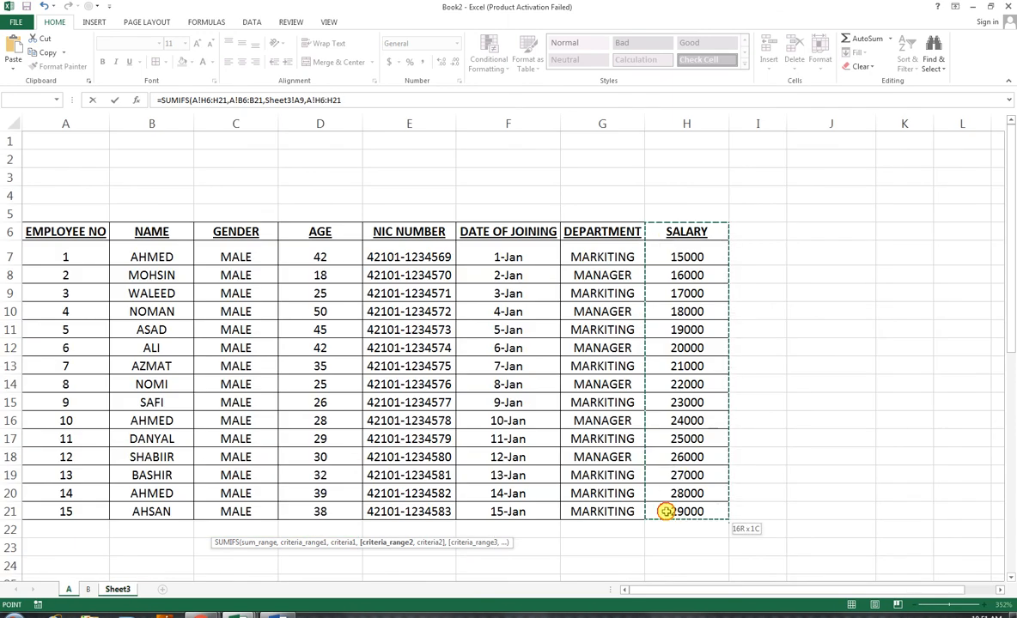
text(,)
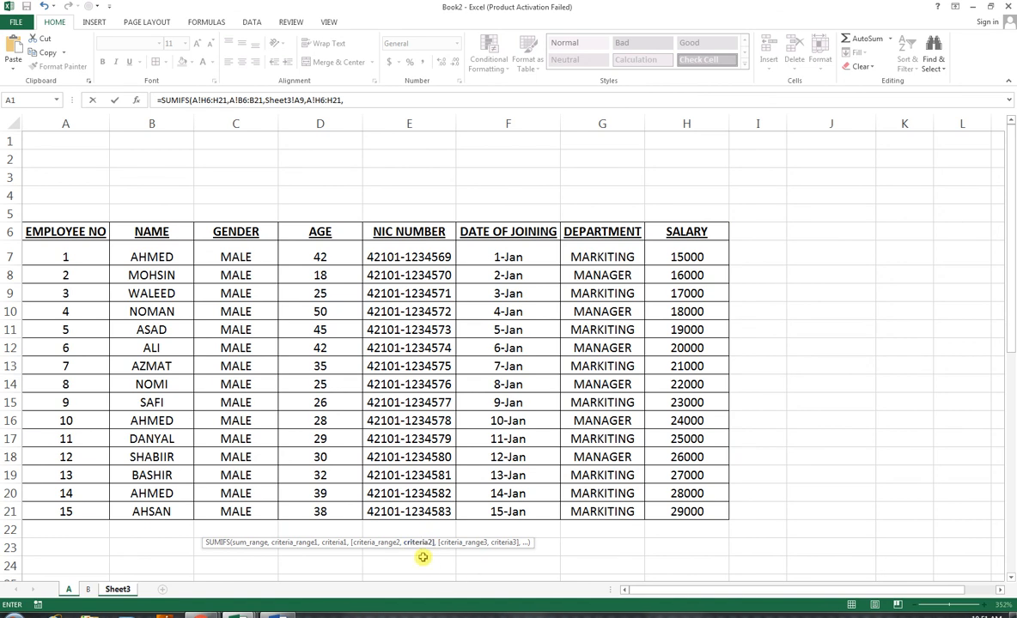
click(118, 589)
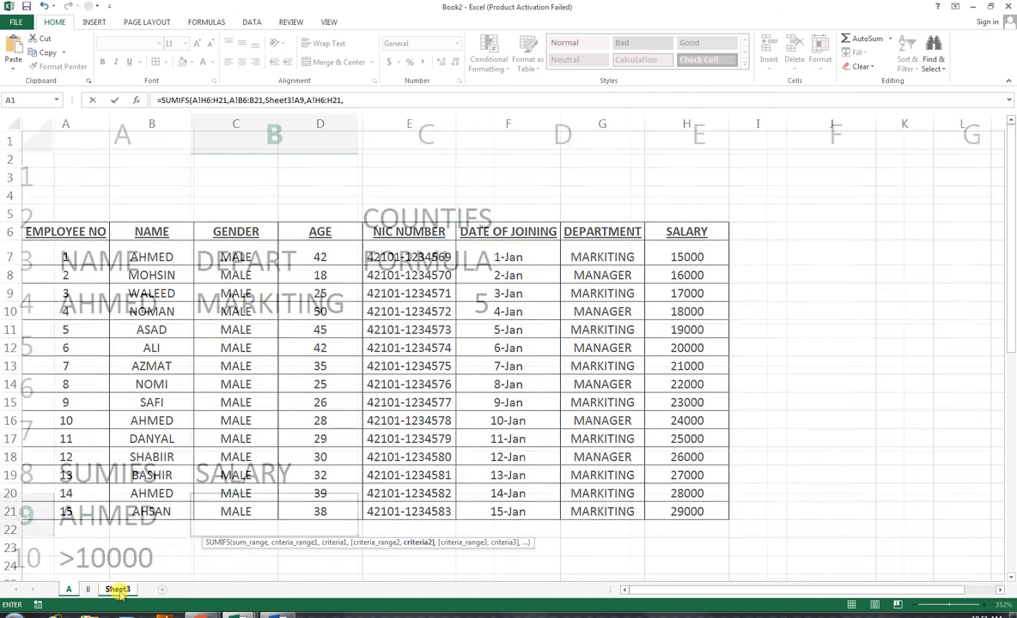
click(97, 547)
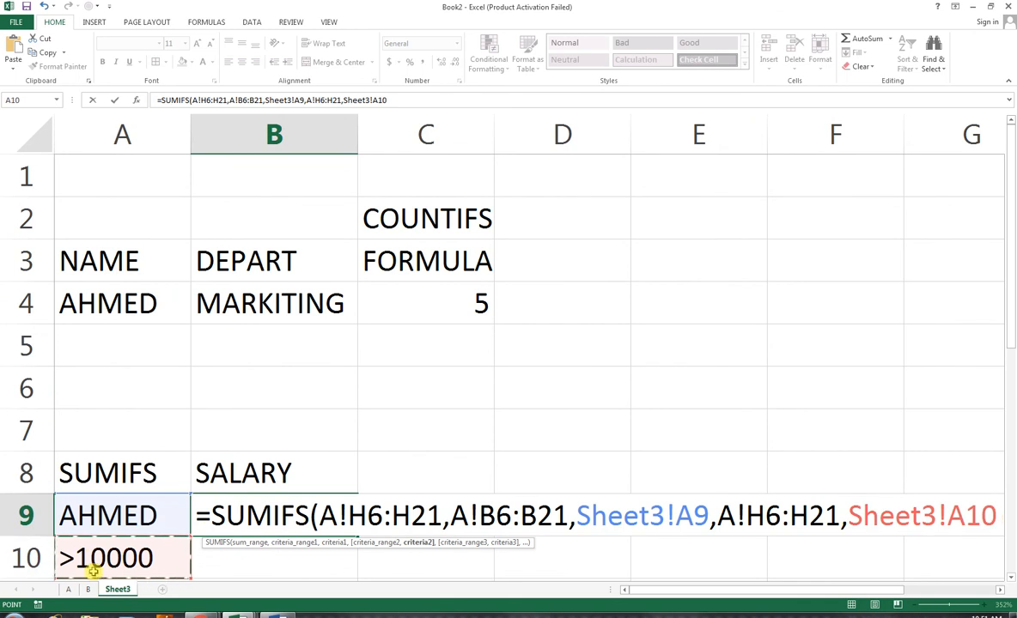
text())
click(194, 100)
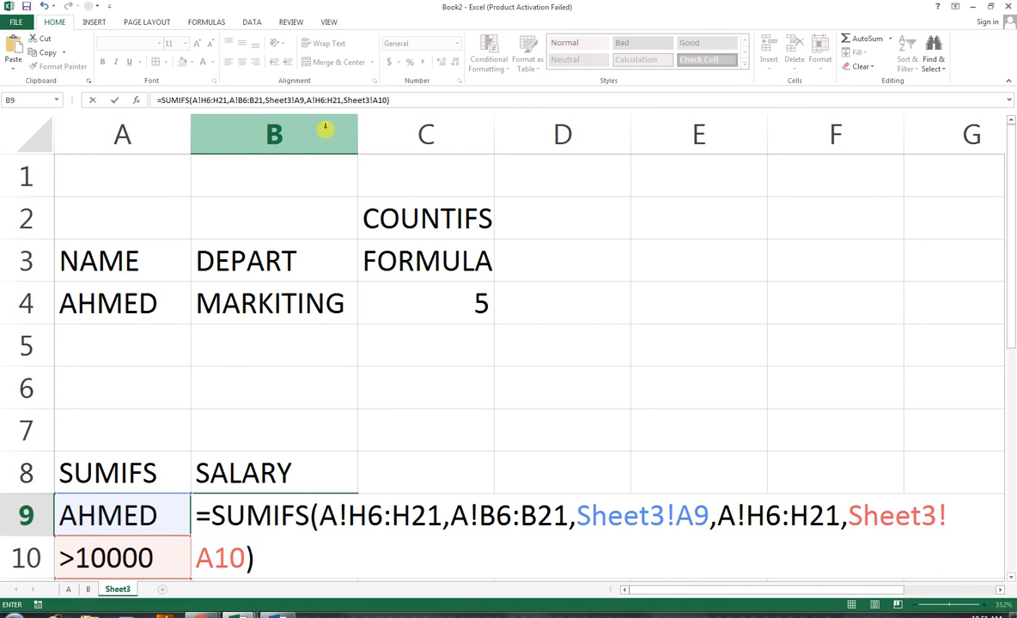
key(Return)
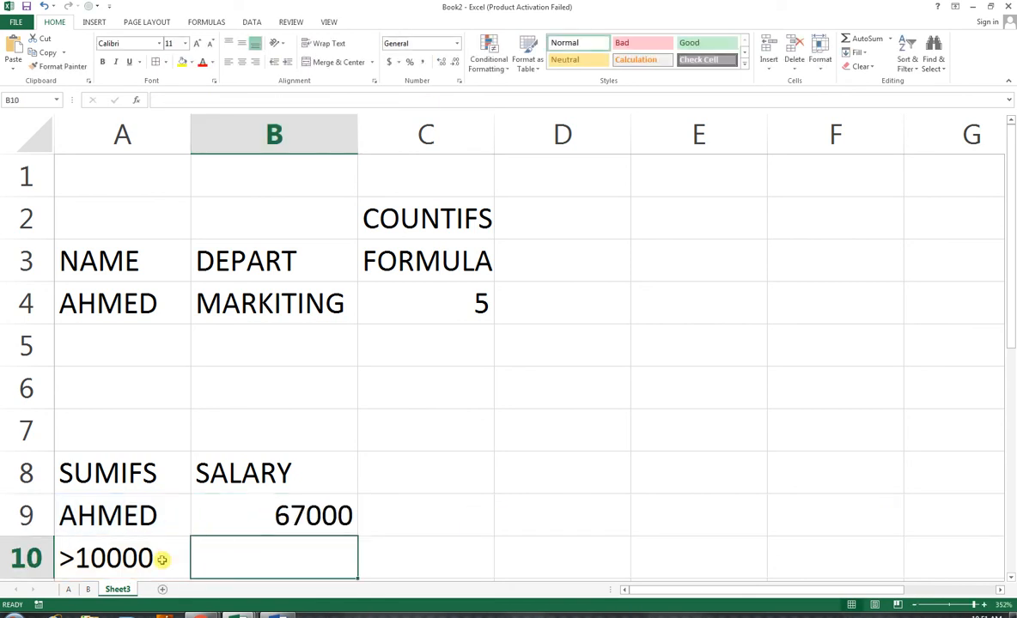
Cross-check the SUMIFS total by entering =H7+H16+H20 in cell K7 of sheet A
click(67, 591)
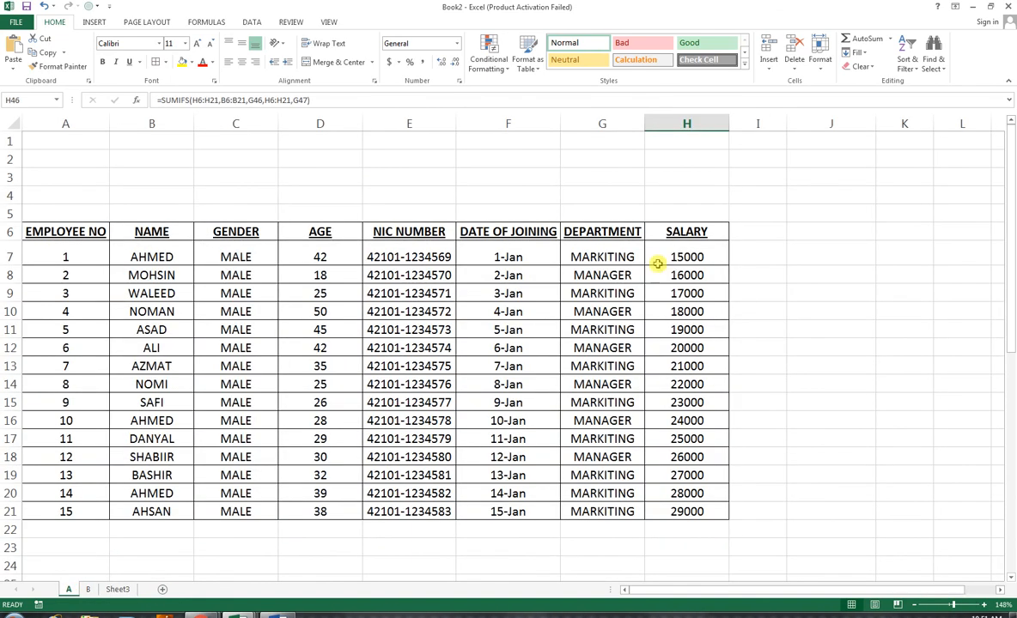
click(752, 253)
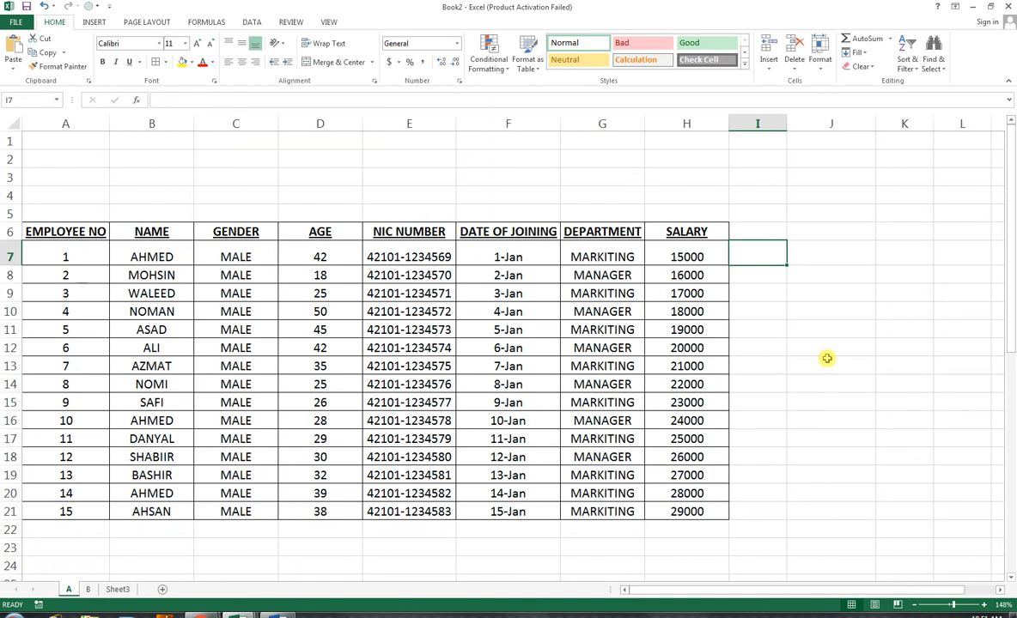
click(923, 256)
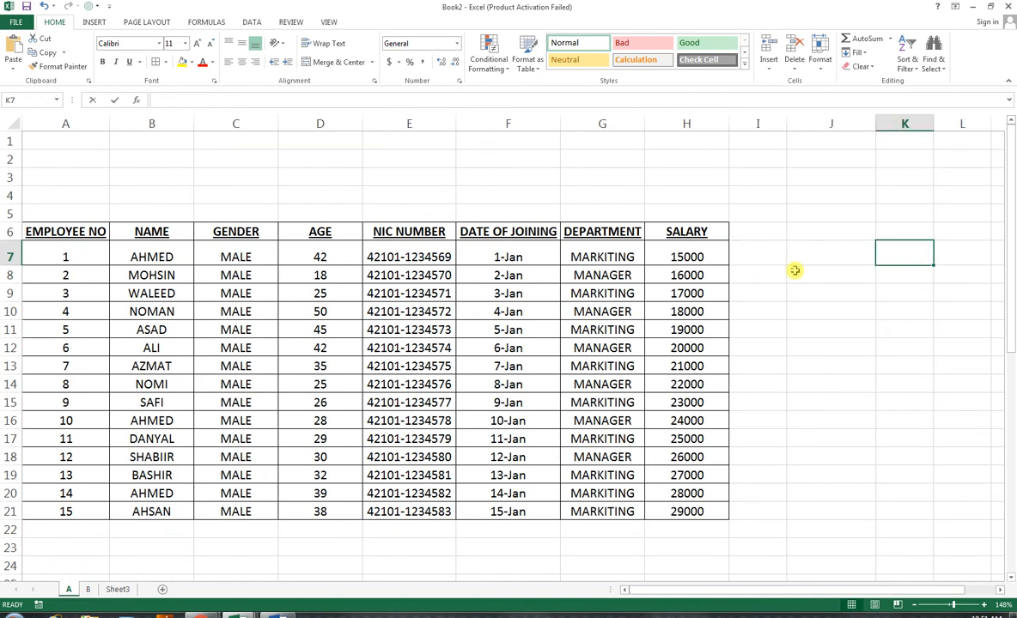
text(=)
click(689, 257)
text(+)
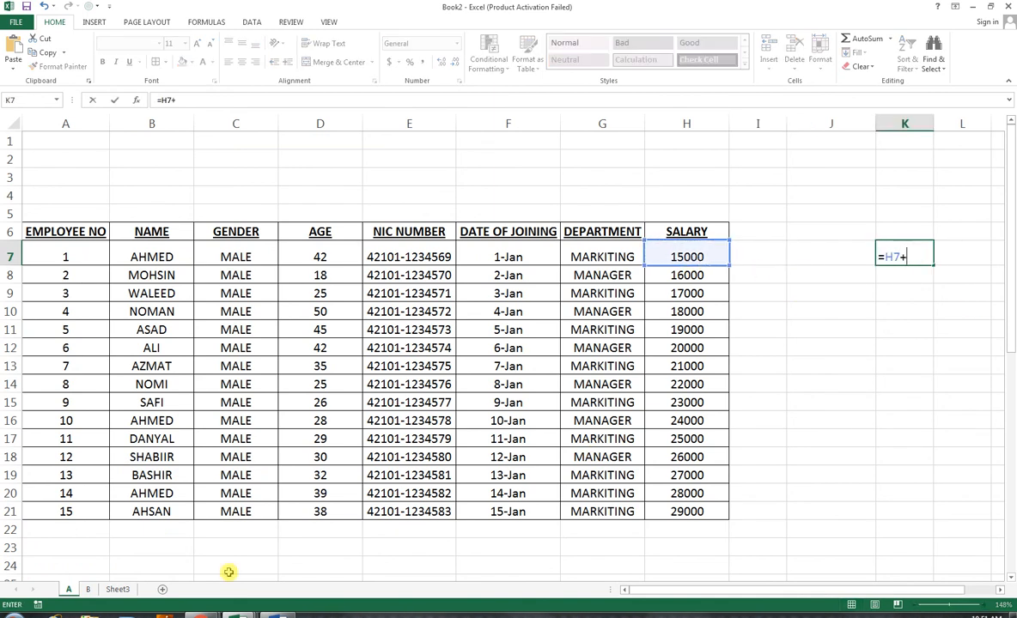
click(686, 422)
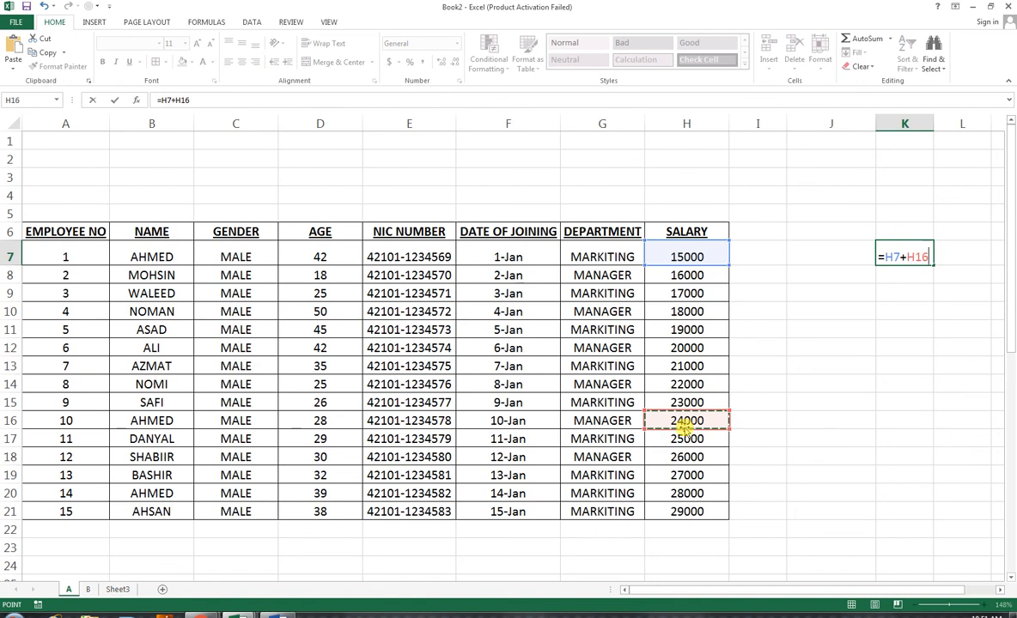
text(+)
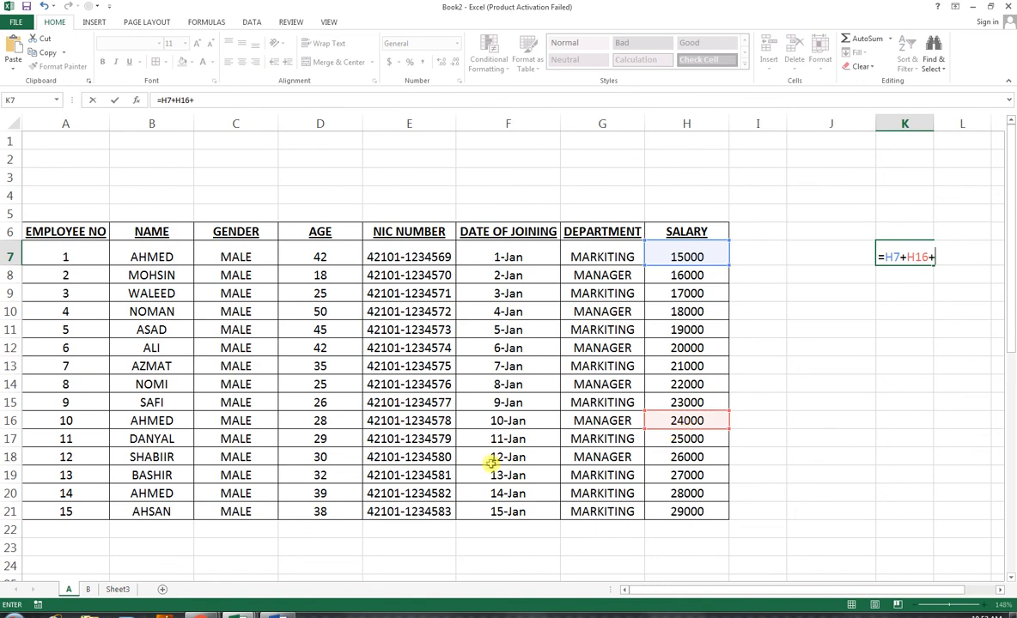
click(682, 498)
key(Return)
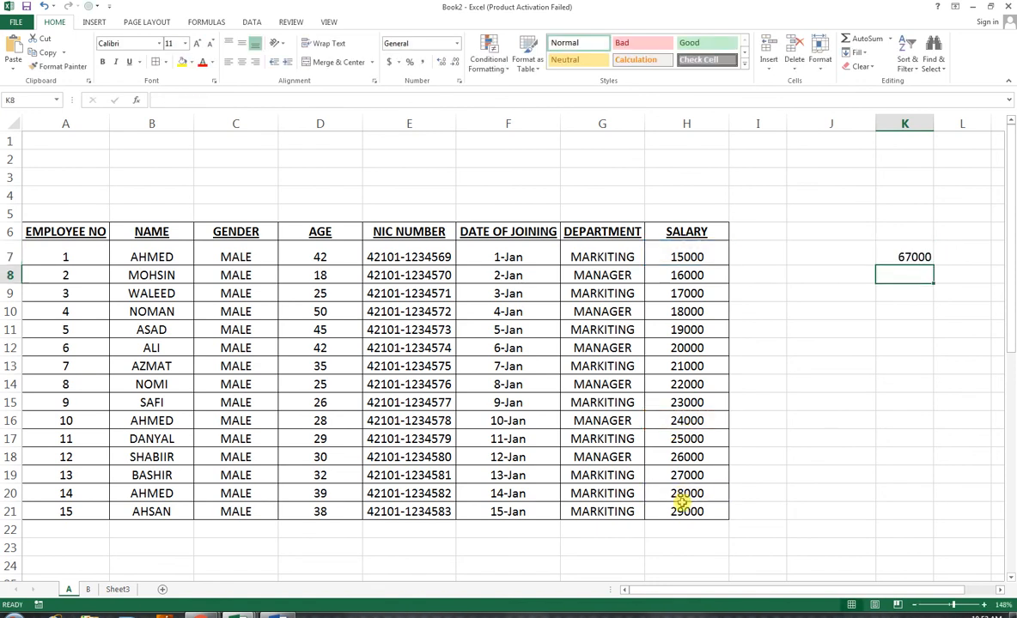
Delete the cross-check formula from cell K7 of sheet A and return to Sheet3
click(910, 257)
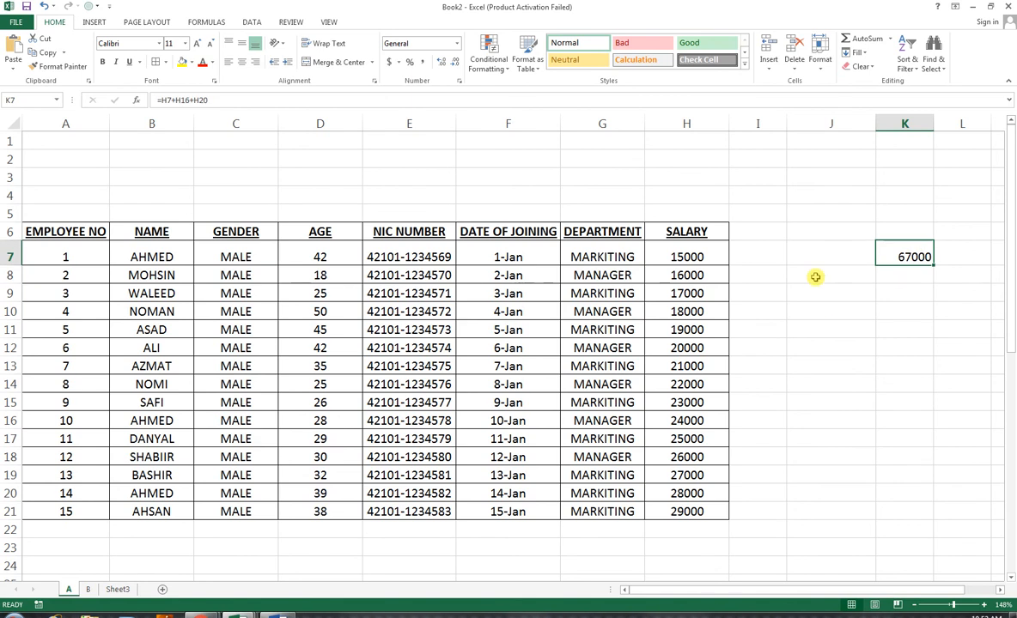
key(Delete)
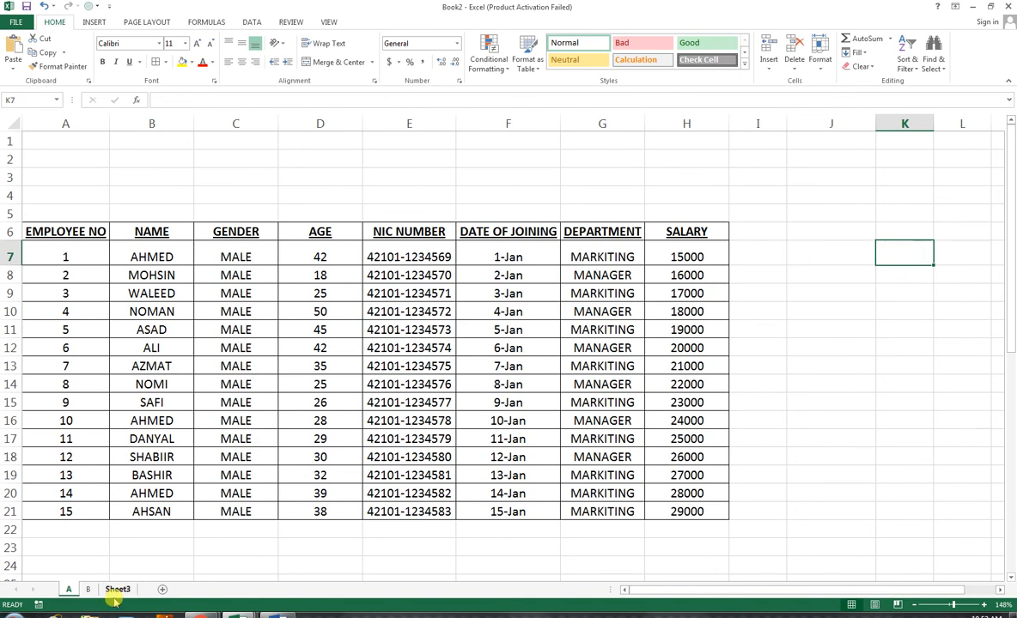
click(118, 589)
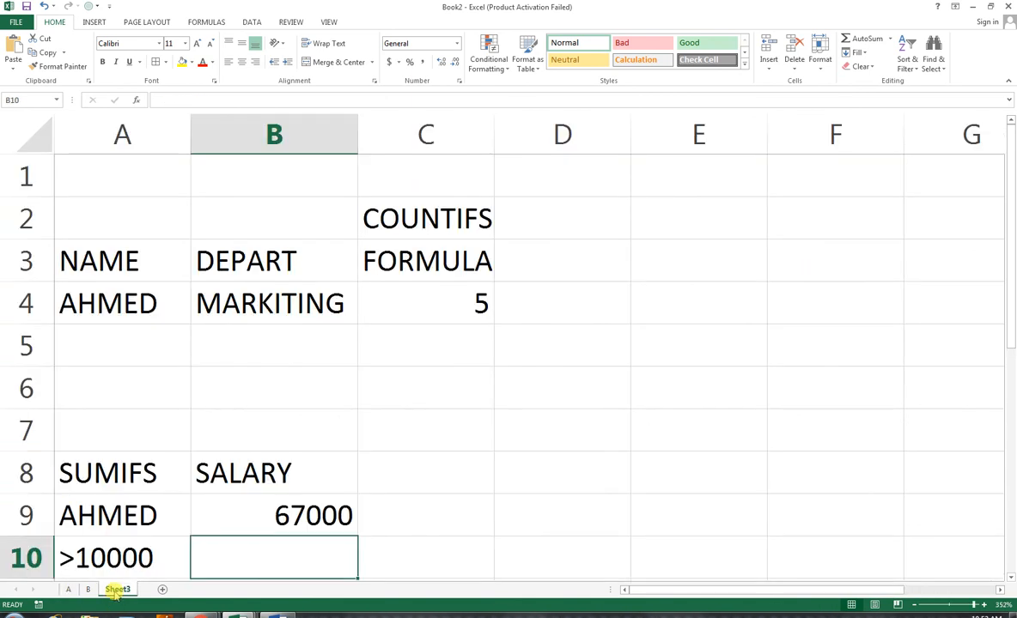
Set the salary in cell H7 of sheet A to 9000 and check the SUMIFS result on Sheet3
click(66, 590)
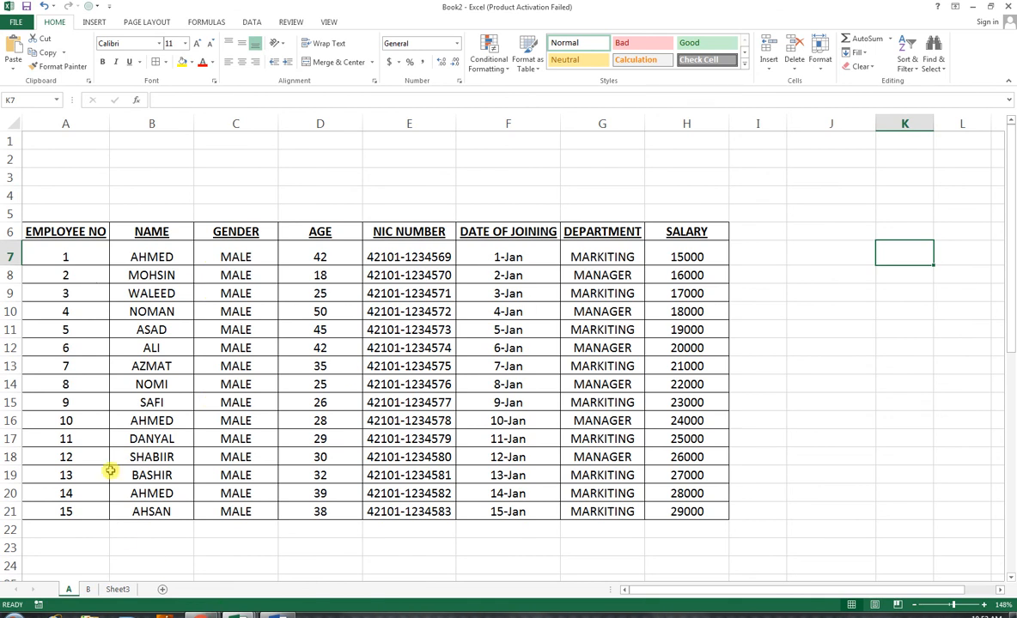
click(135, 587)
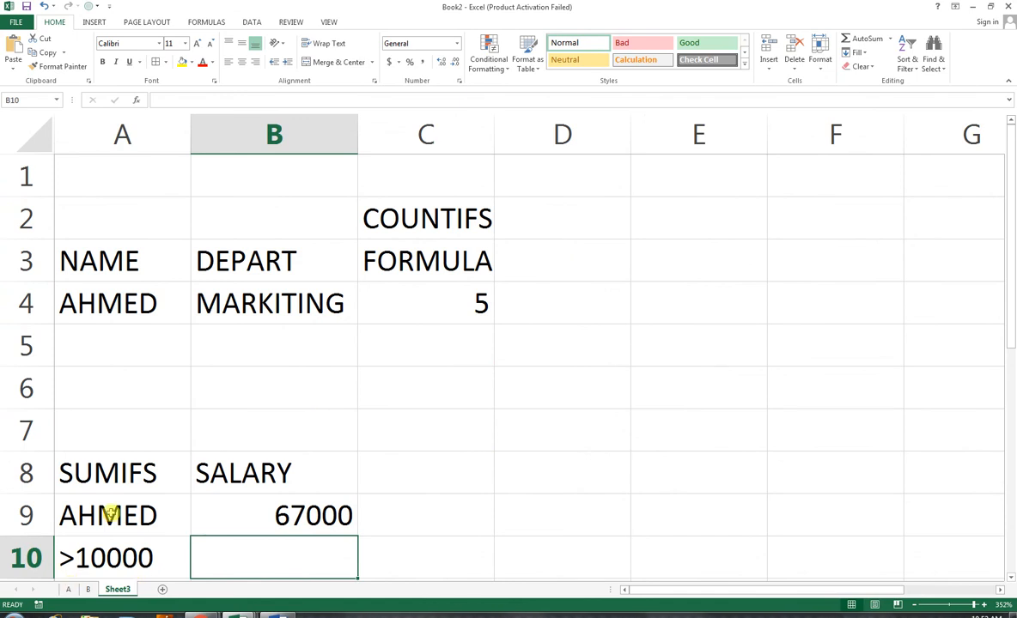
click(72, 589)
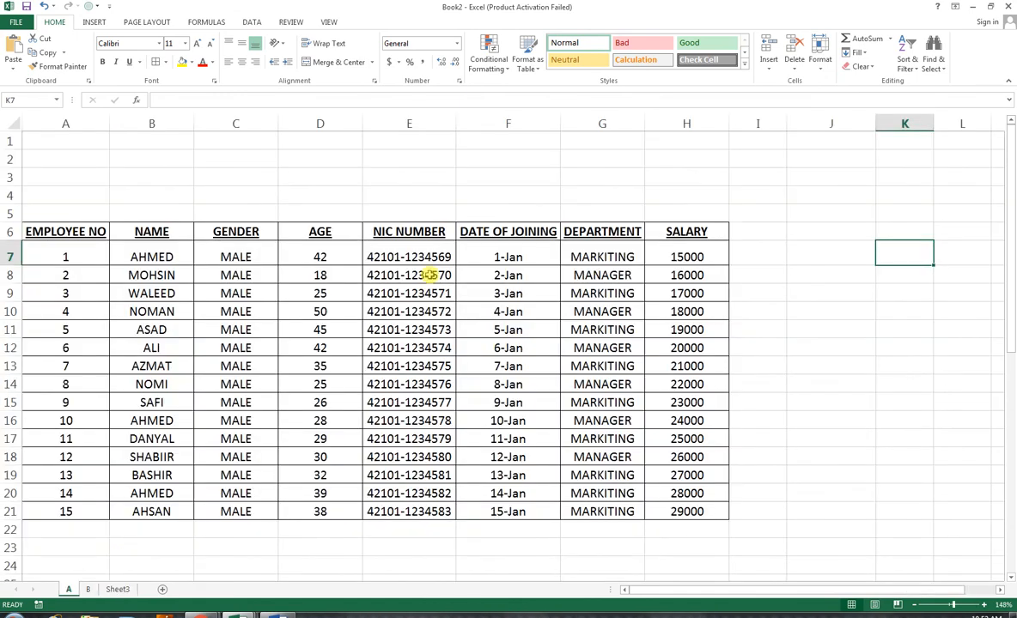
click(667, 256)
text(9000)
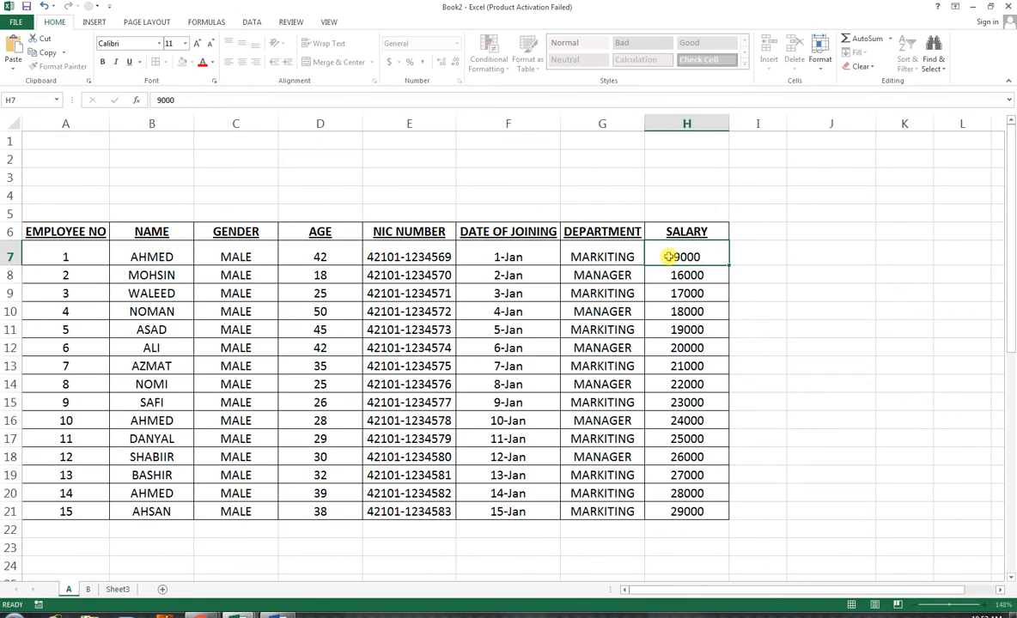
key(Return)
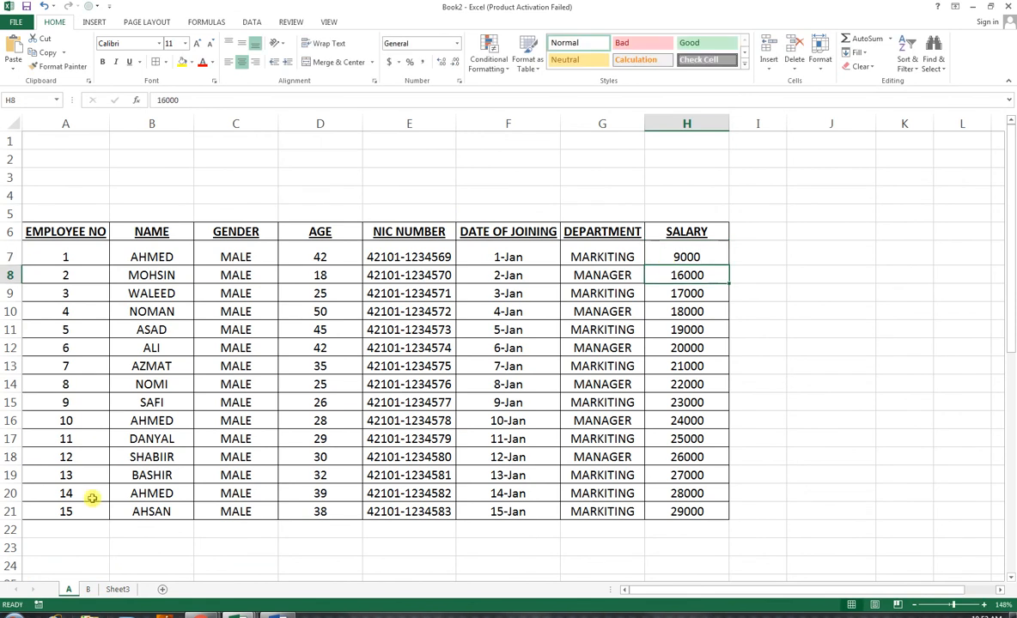
click(118, 589)
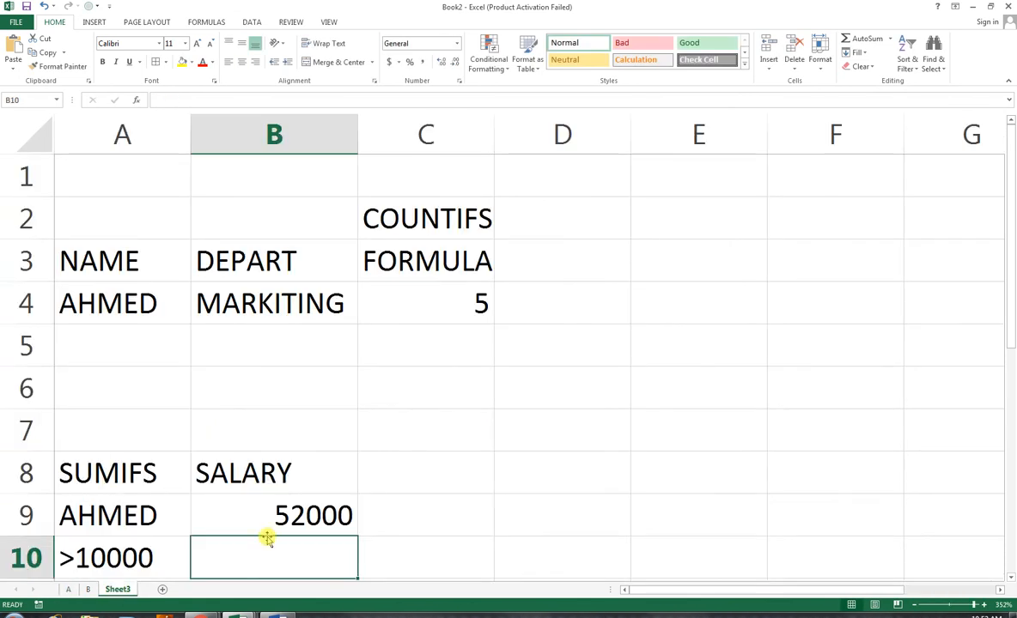
Append a plus sign and a copy of the existing SUMIFS to the formula in cell B9 of Sheet3
click(155, 509)
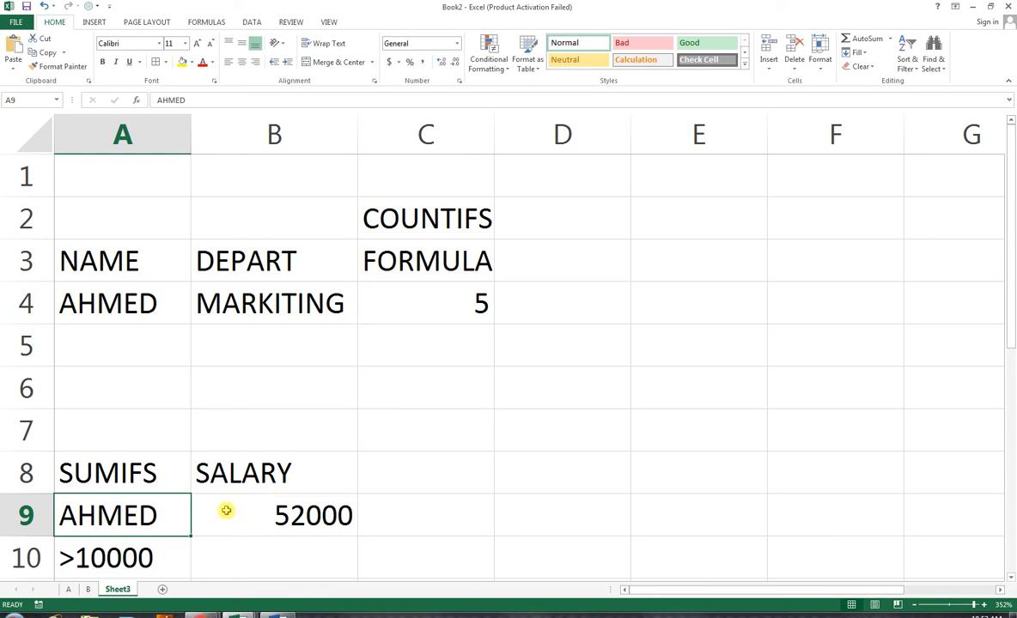
click(268, 520)
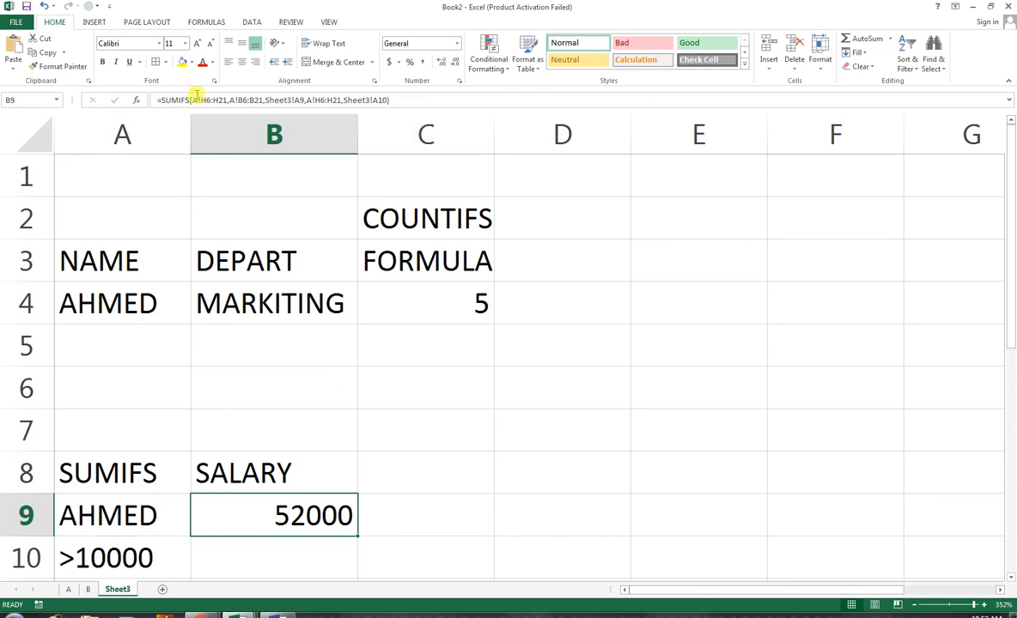
drag(386, 100, 151, 98)
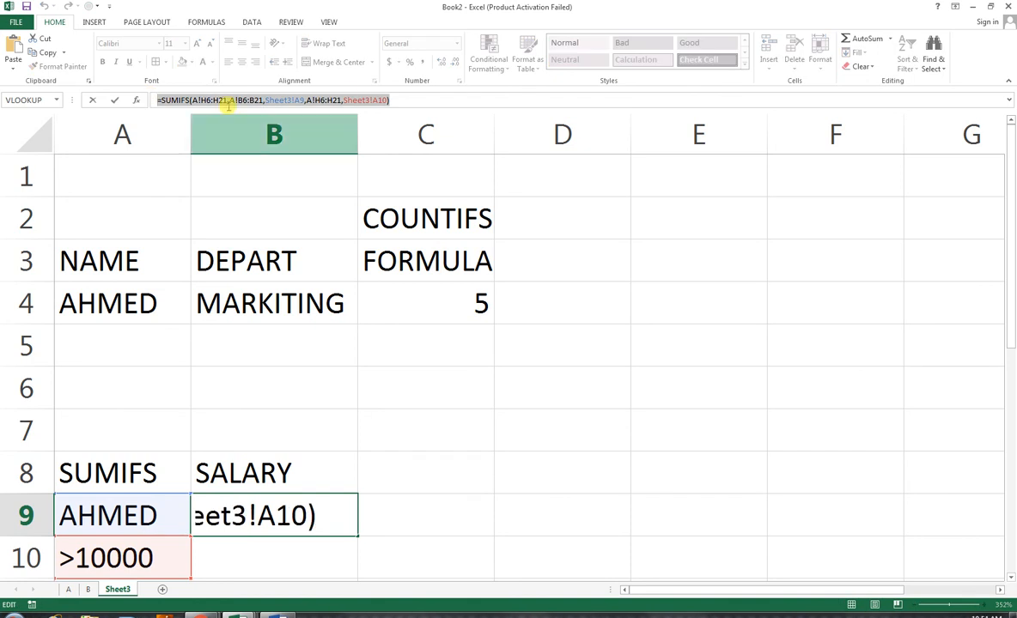
click(416, 99)
drag(415, 99, 142, 84)
key(ctrl+c)
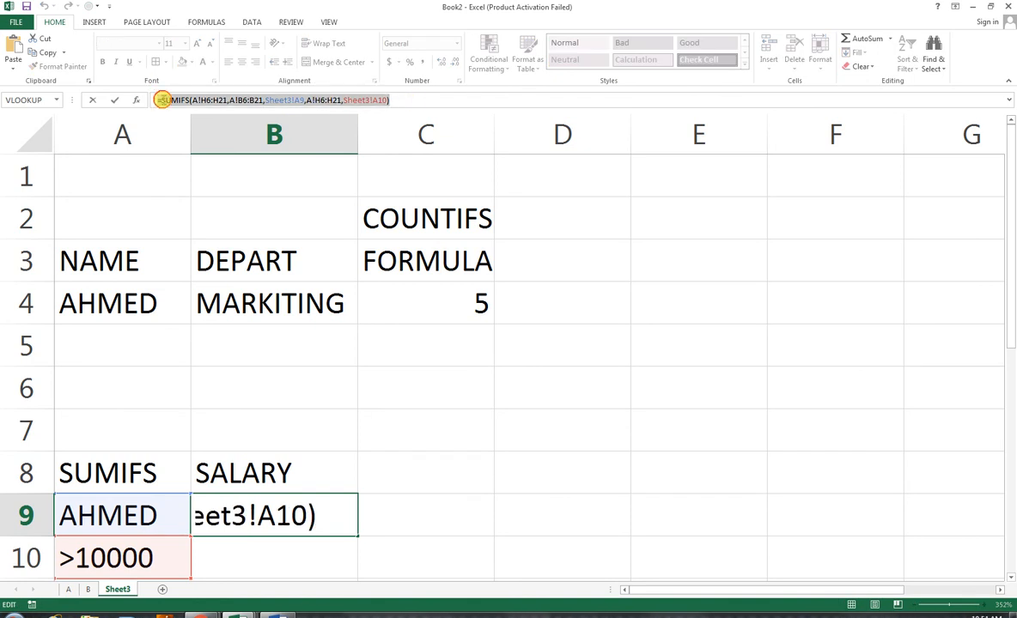
click(404, 100)
text(+)
key(ctrl+v)
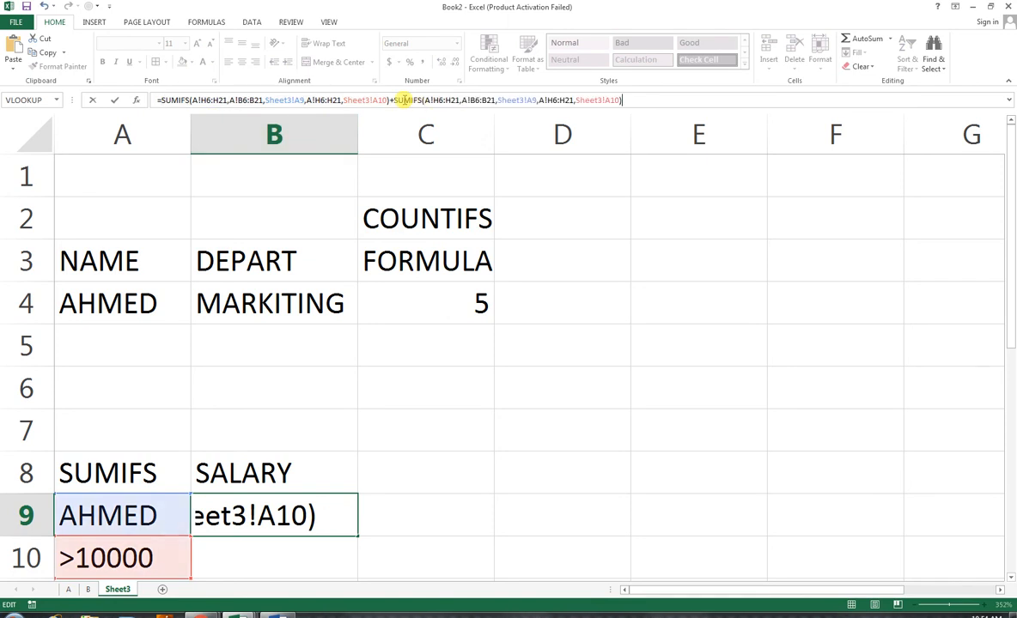
Point the second SUMIFS in B9 to sheet B, using B!H6:H21, B!B6:B21 and B!H6:H21, and complete the formula
click(434, 100)
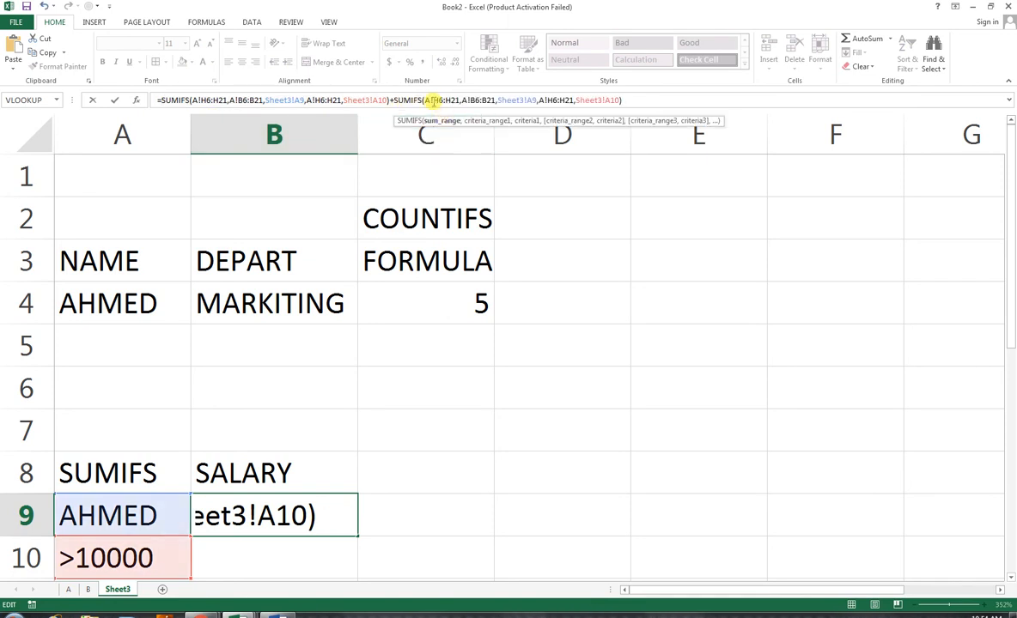
key(BackSpace)
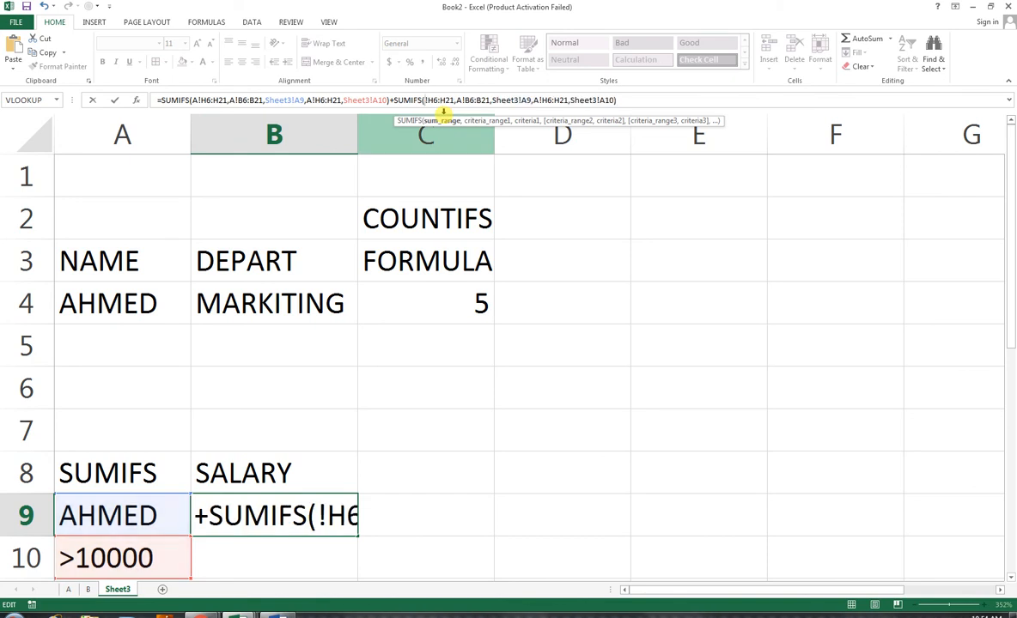
text(B)
click(542, 99)
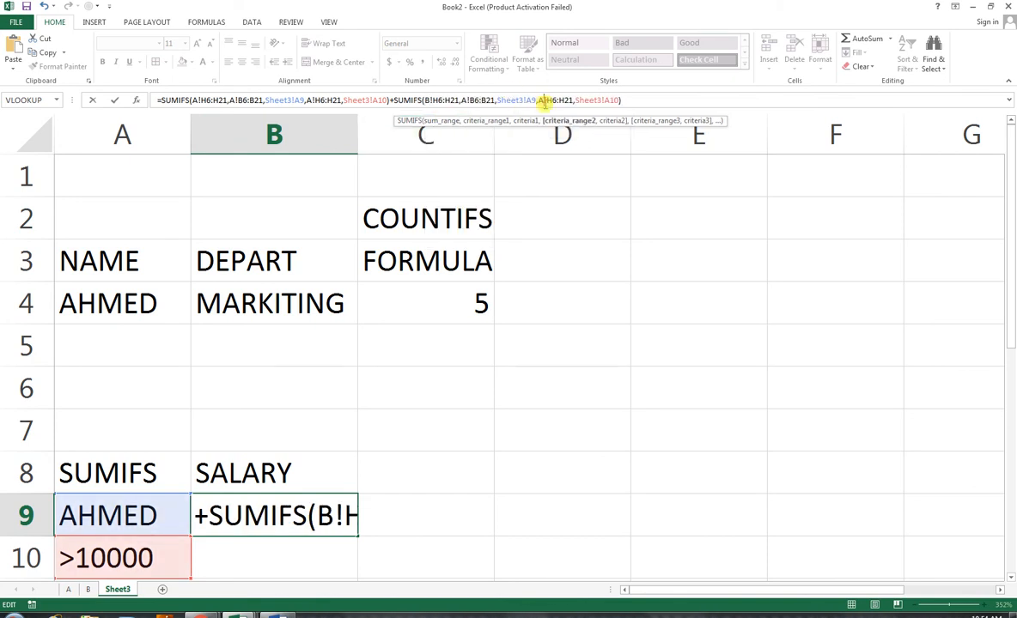
key(BackSpace)
text(B)
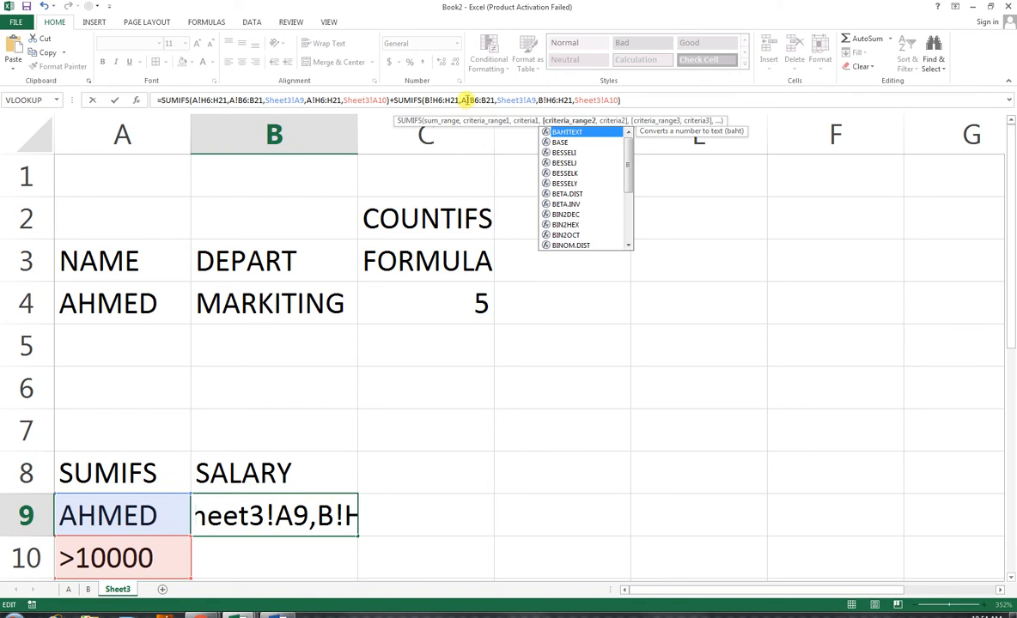
click(468, 99)
key(BackSpace)
text(B)
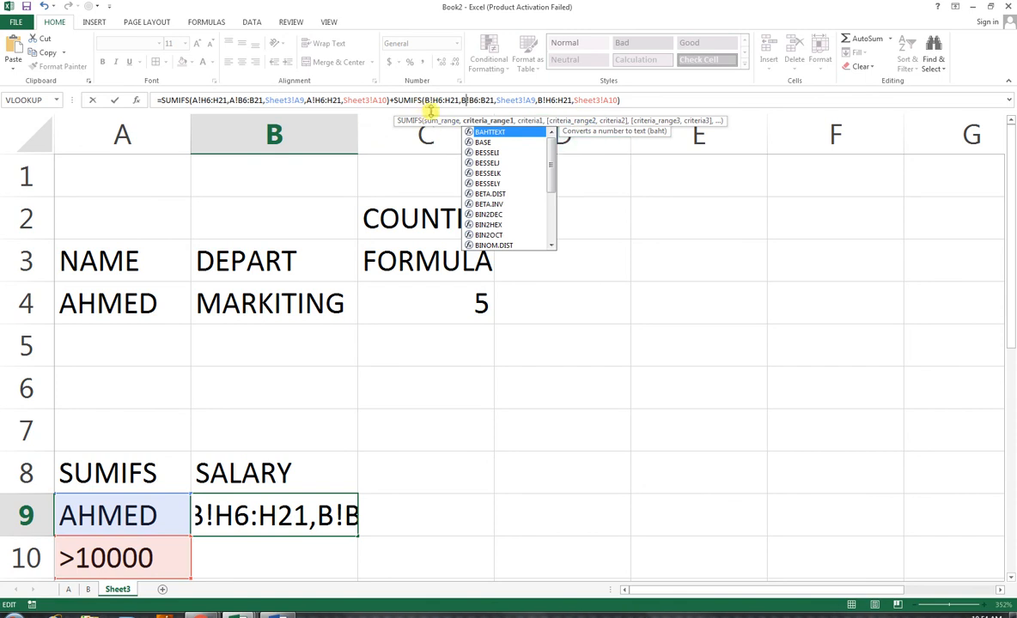
key(Return)
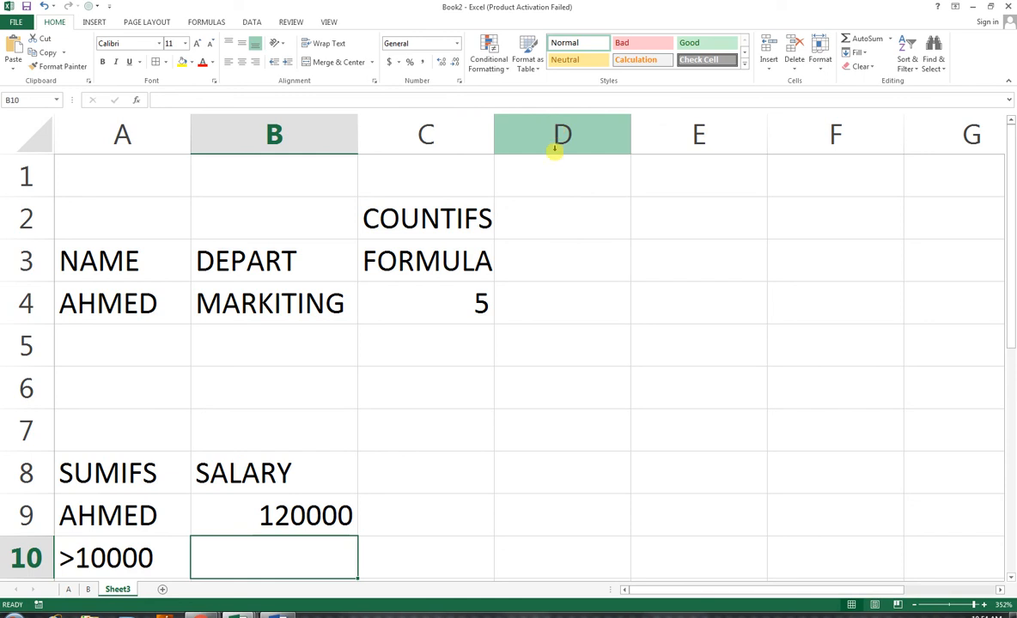
Undo and redo the addition of sheet B's SUMIFS in cell B9 to compare the totals with and without it
click(273, 520)
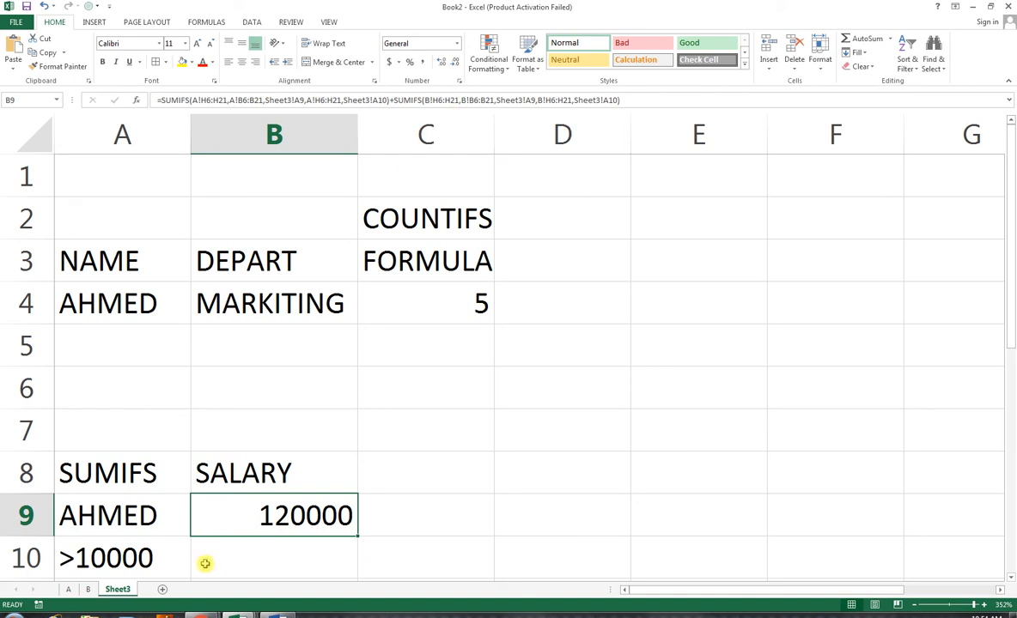
key(ctrl+z)
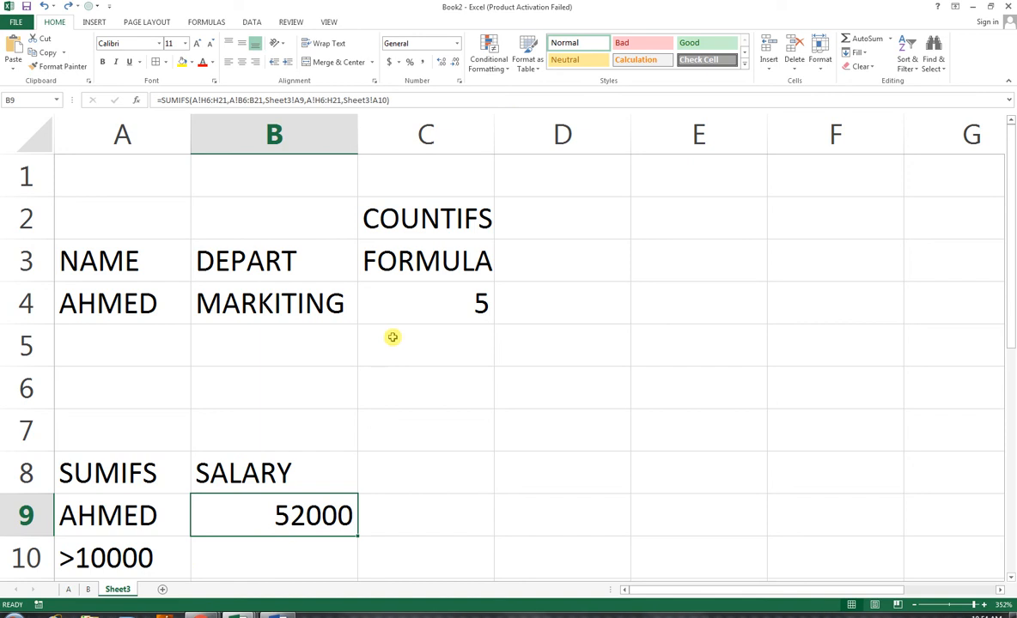
key(ctrl+y)
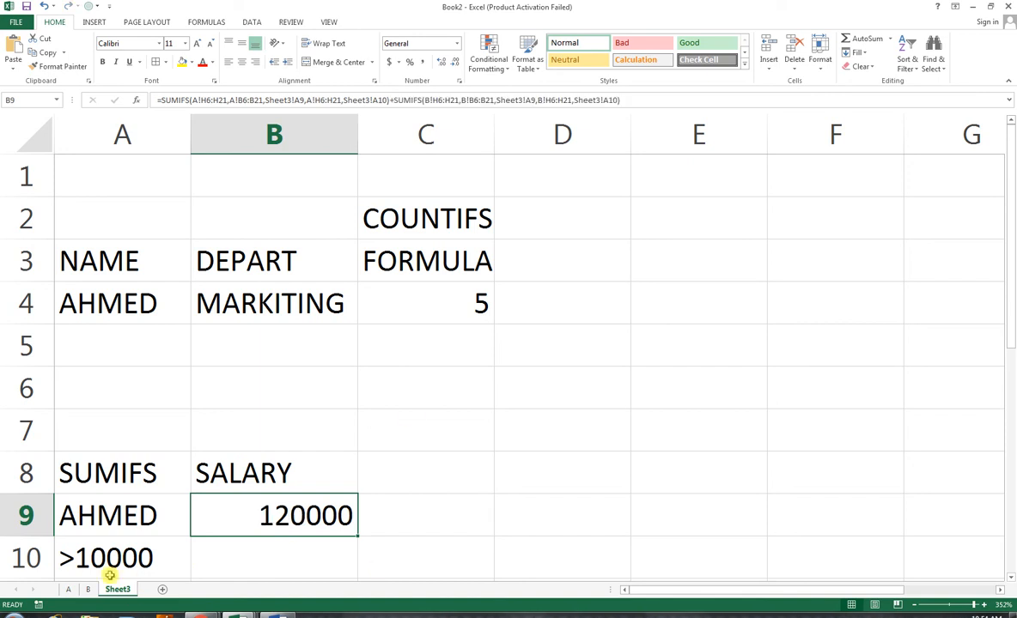
Review the employee salary tables on sheets A and B, and return to the SUMIFS formula on Sheet3
click(69, 589)
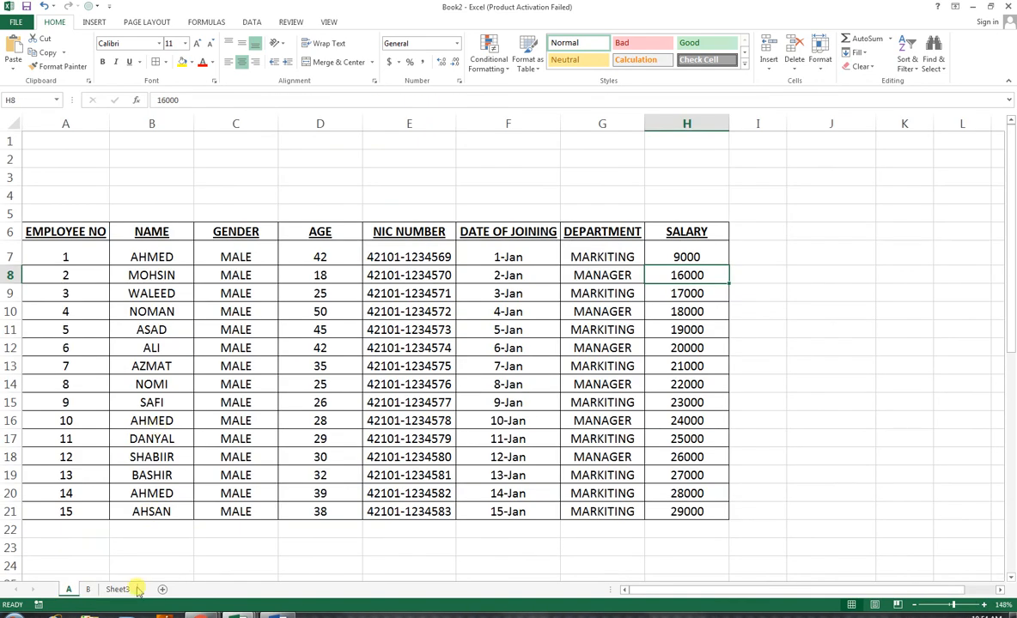
click(87, 590)
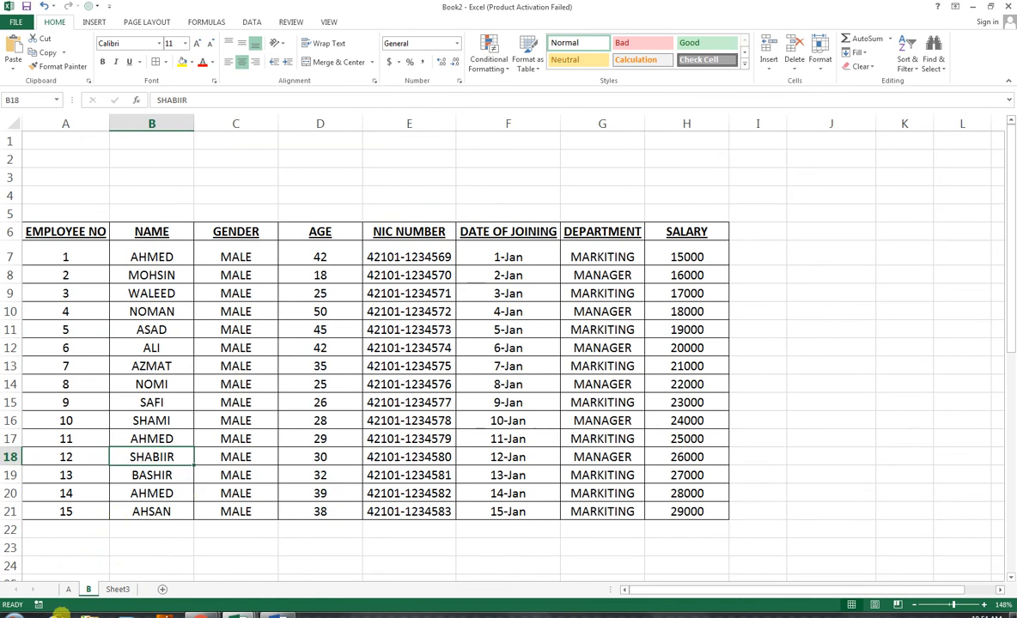
click(68, 590)
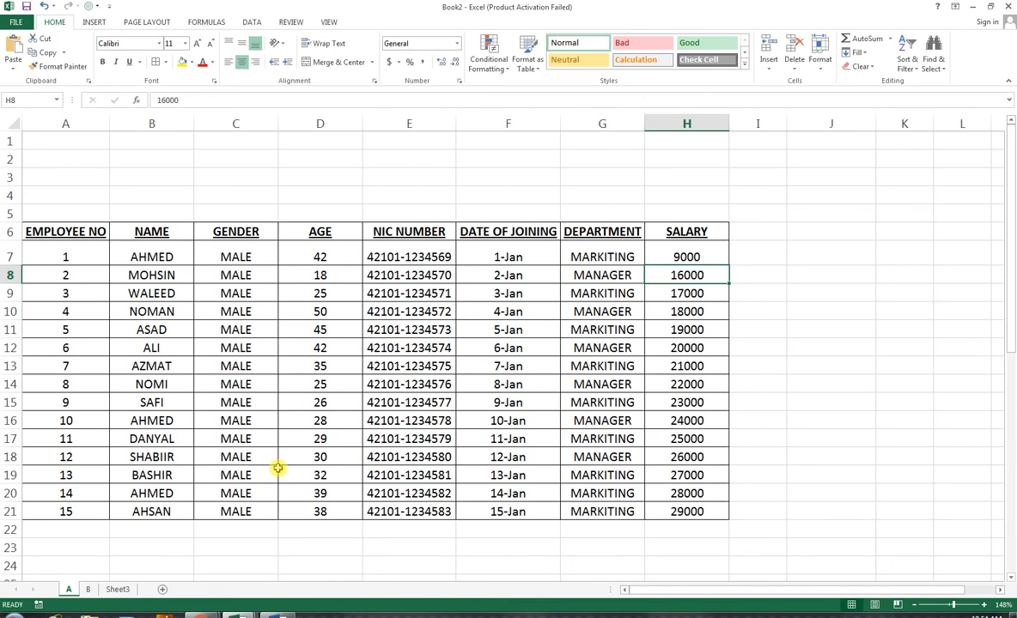
click(123, 589)
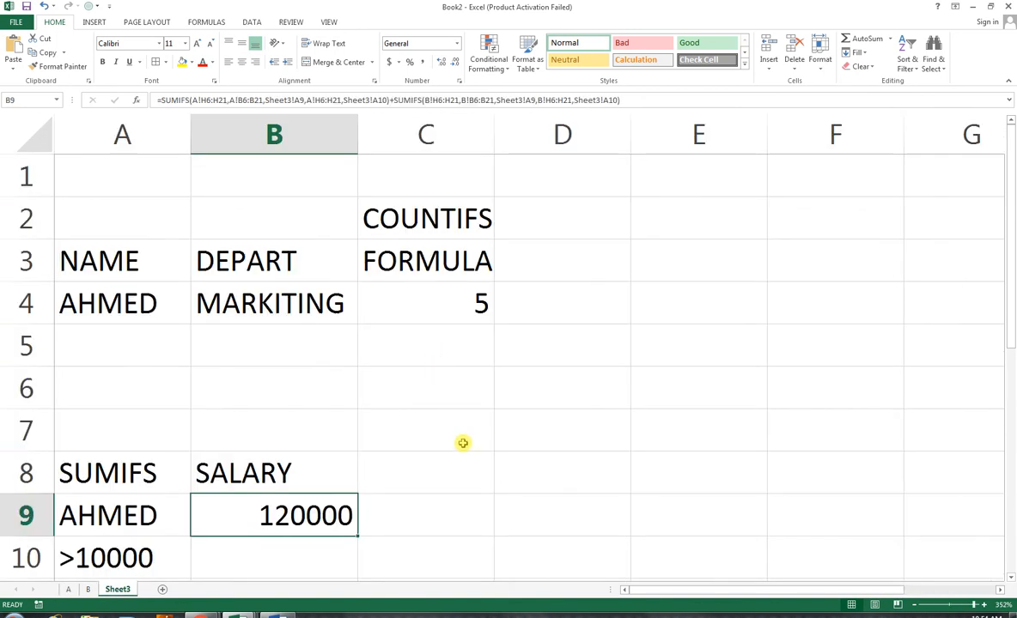
scroll(363, 446, down, 1)
scroll(364, 449, up, 1)
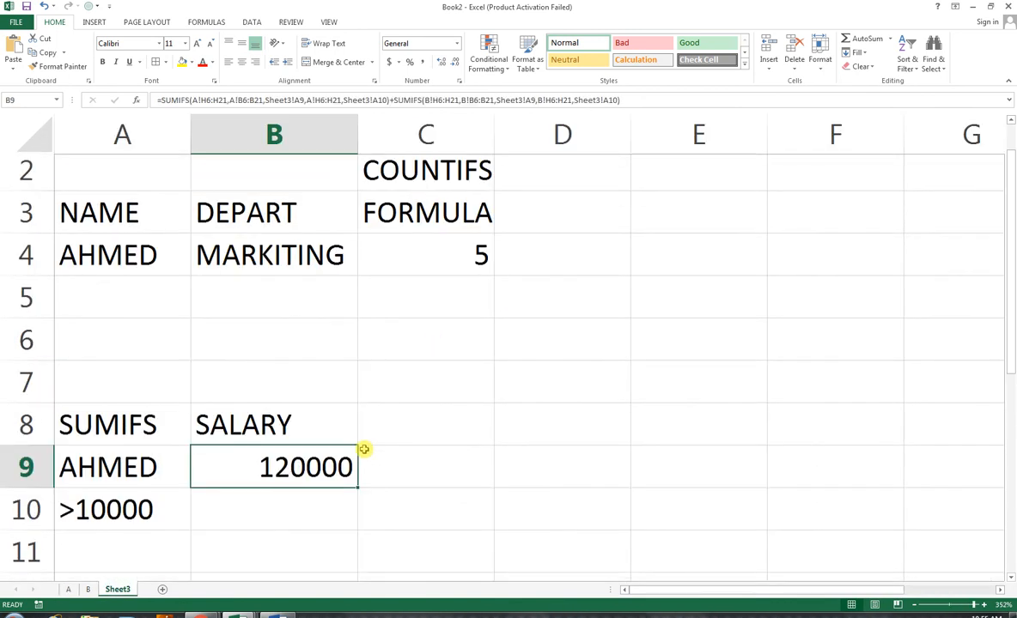
scroll(364, 449, up, 1)
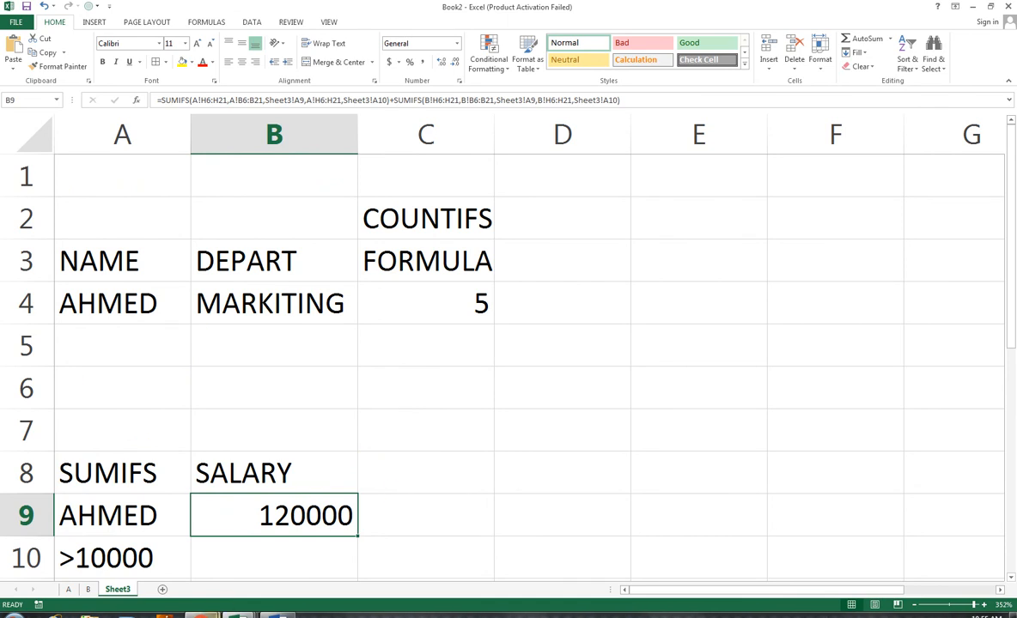
Switch to the YouTube channel page in Chrome and open the channel's list of videos
mouse_move(201, 614)
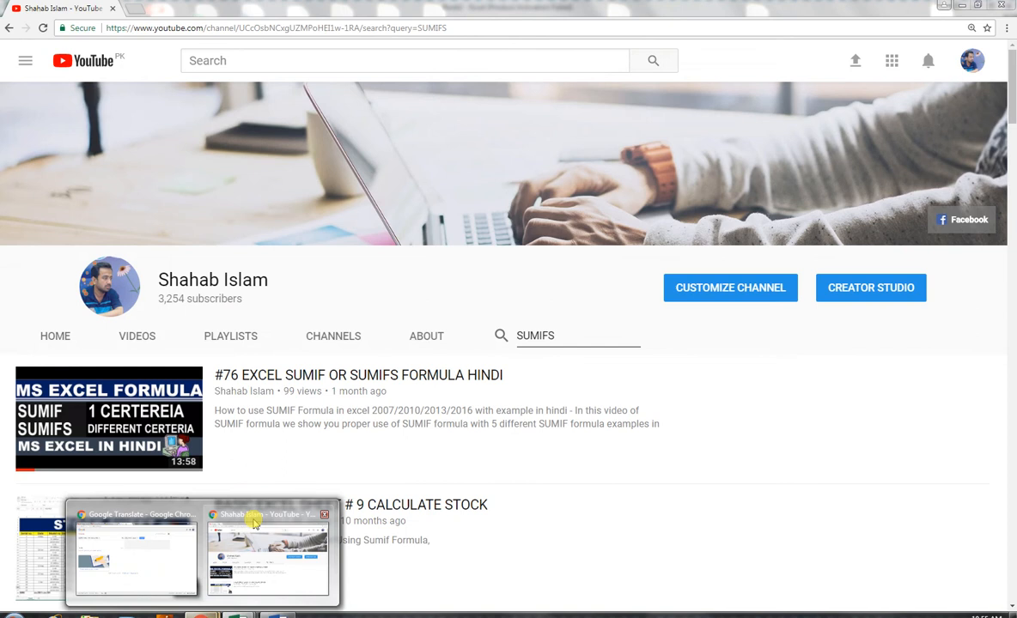
click(260, 521)
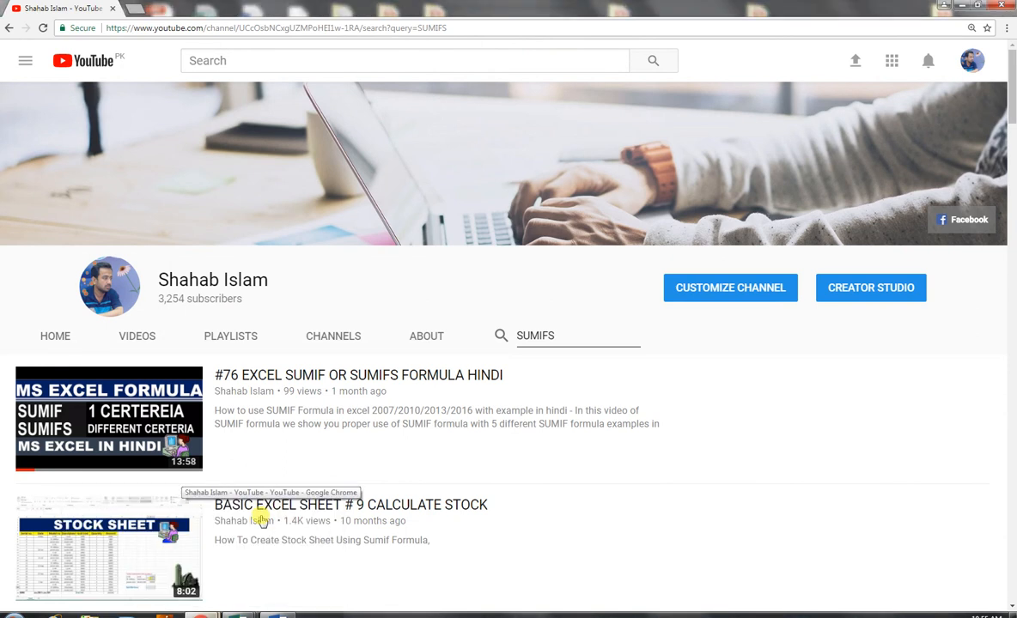
click(132, 337)
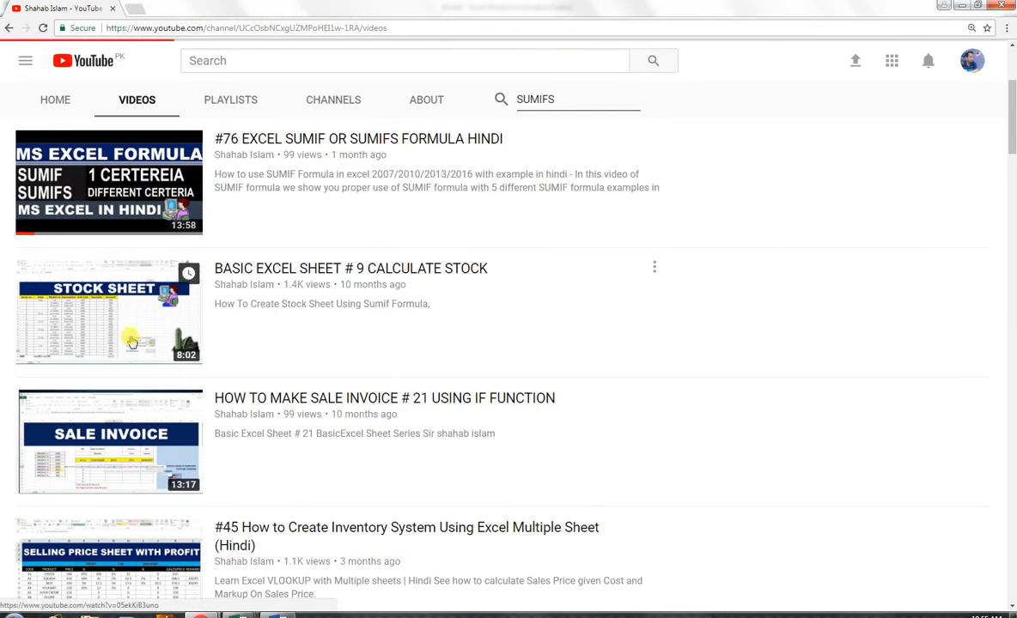